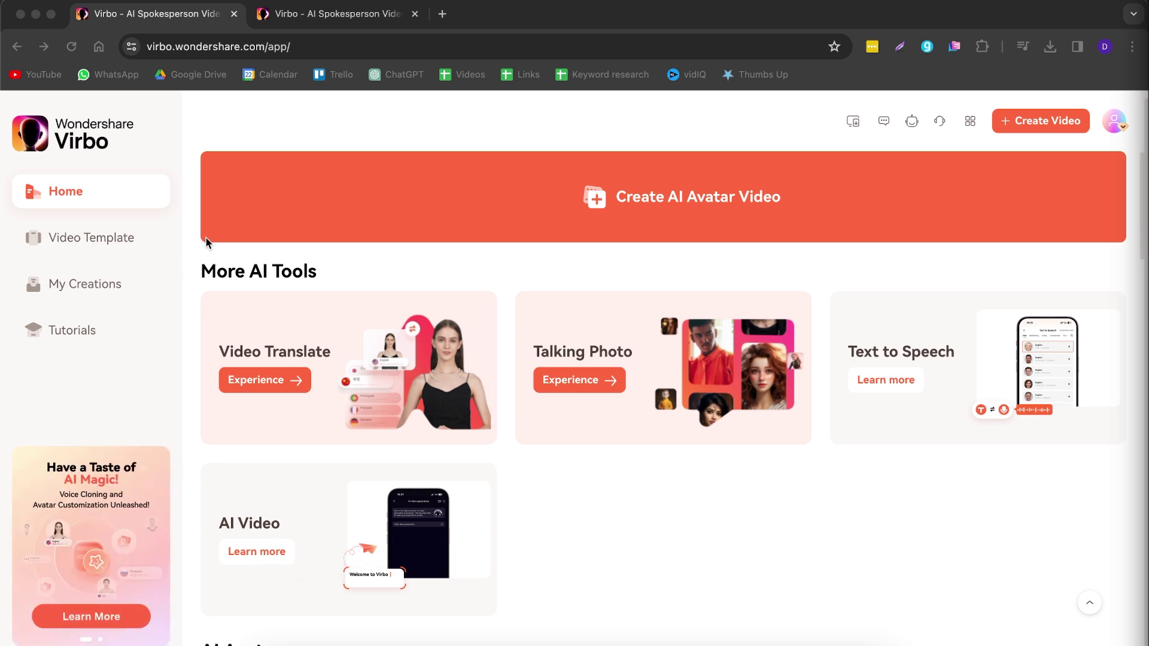
left_click(87, 242)
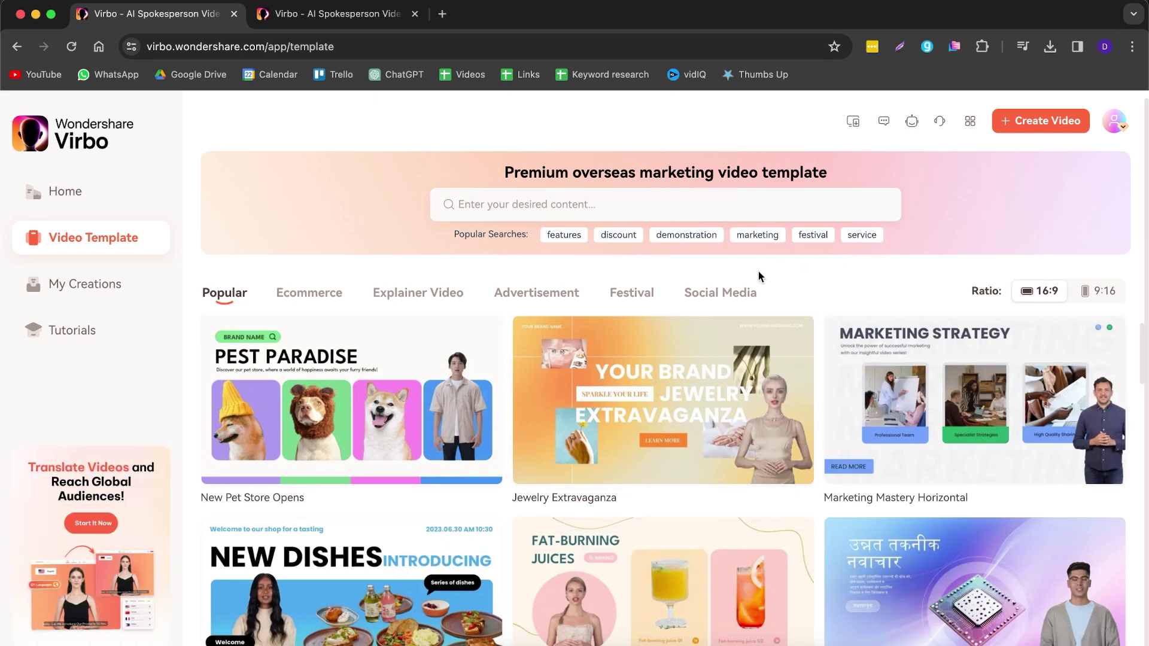
scroll(397, 314, "down", 6)
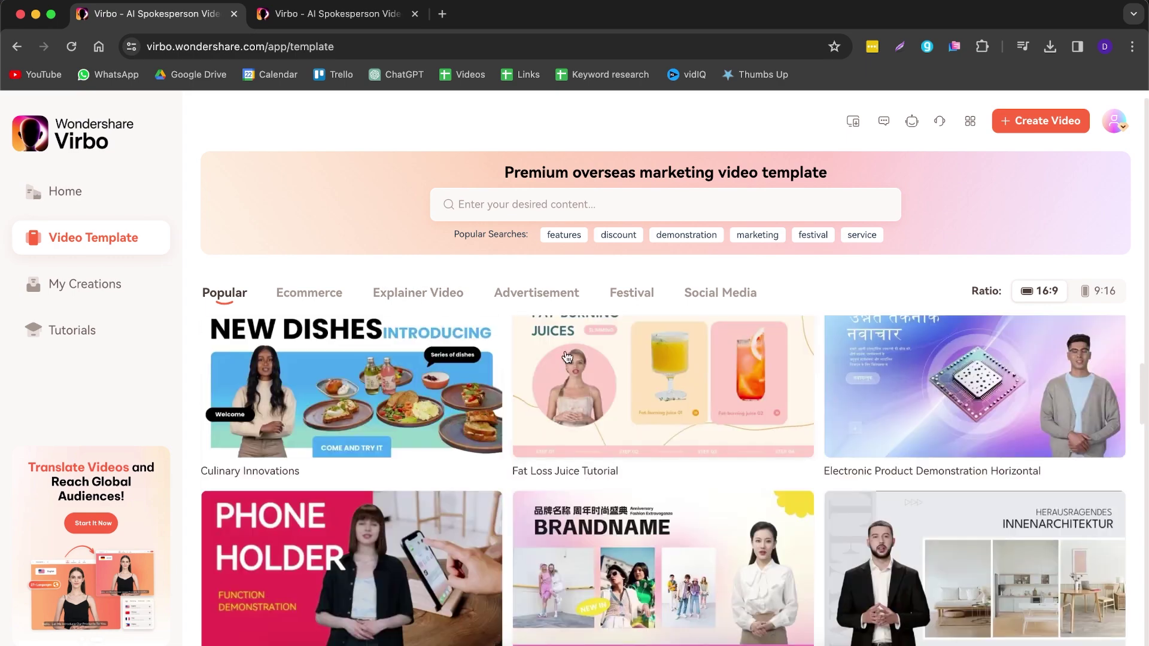
scroll(568, 423, "down", 3)
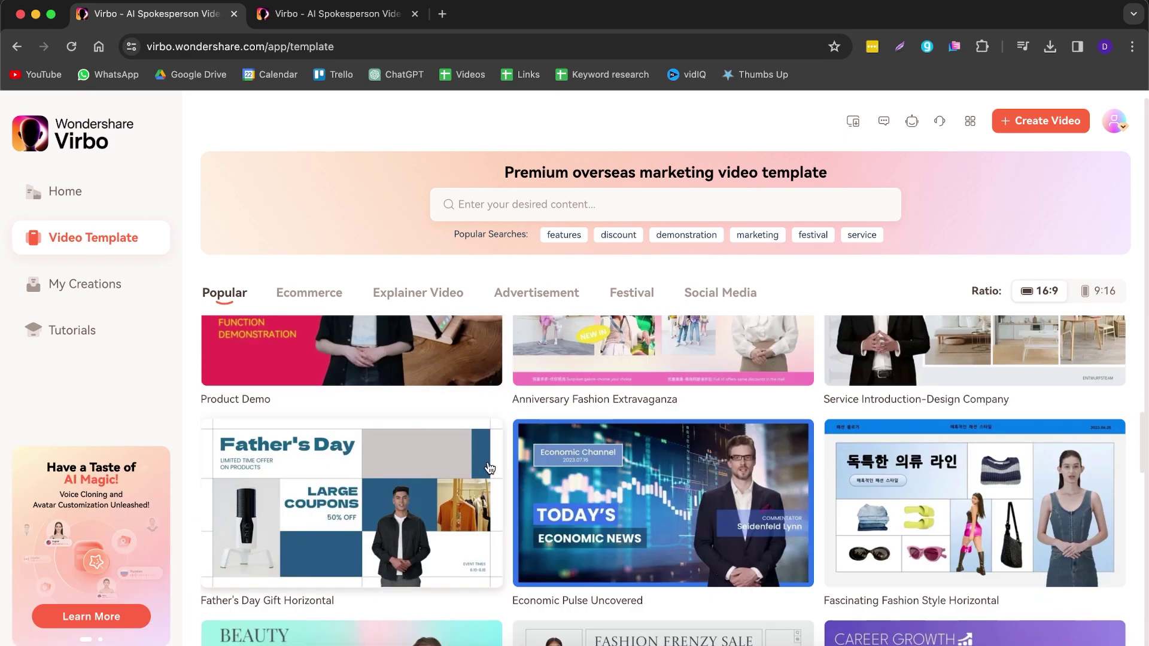
left_click(401, 299)
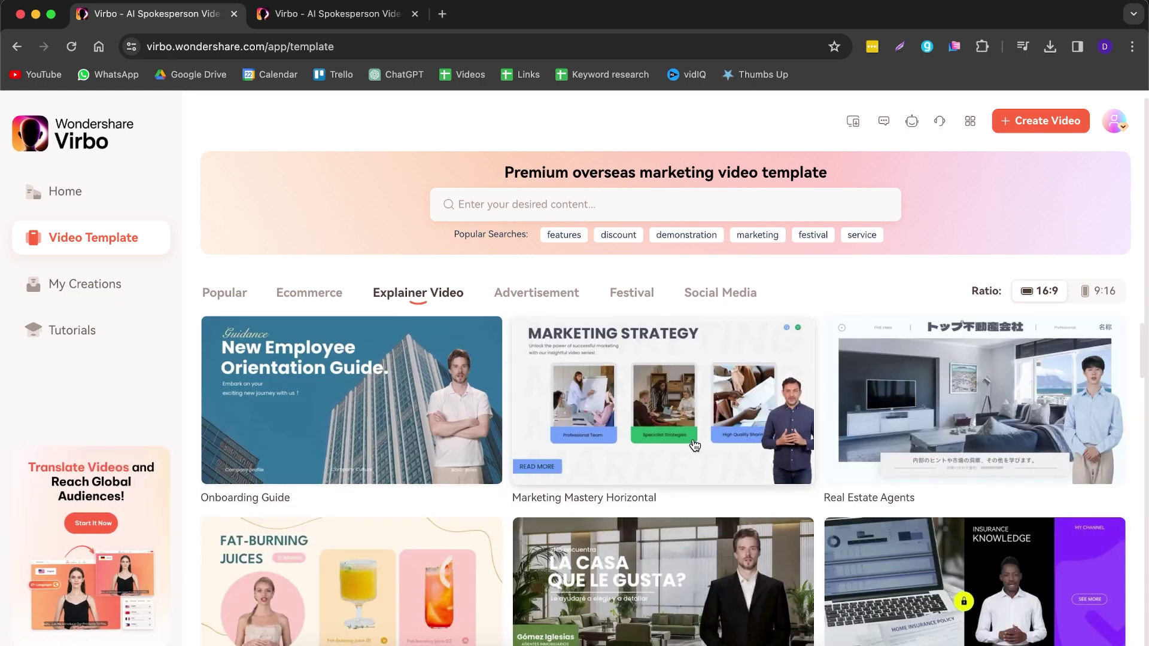
scroll(694, 446, "down", 5)
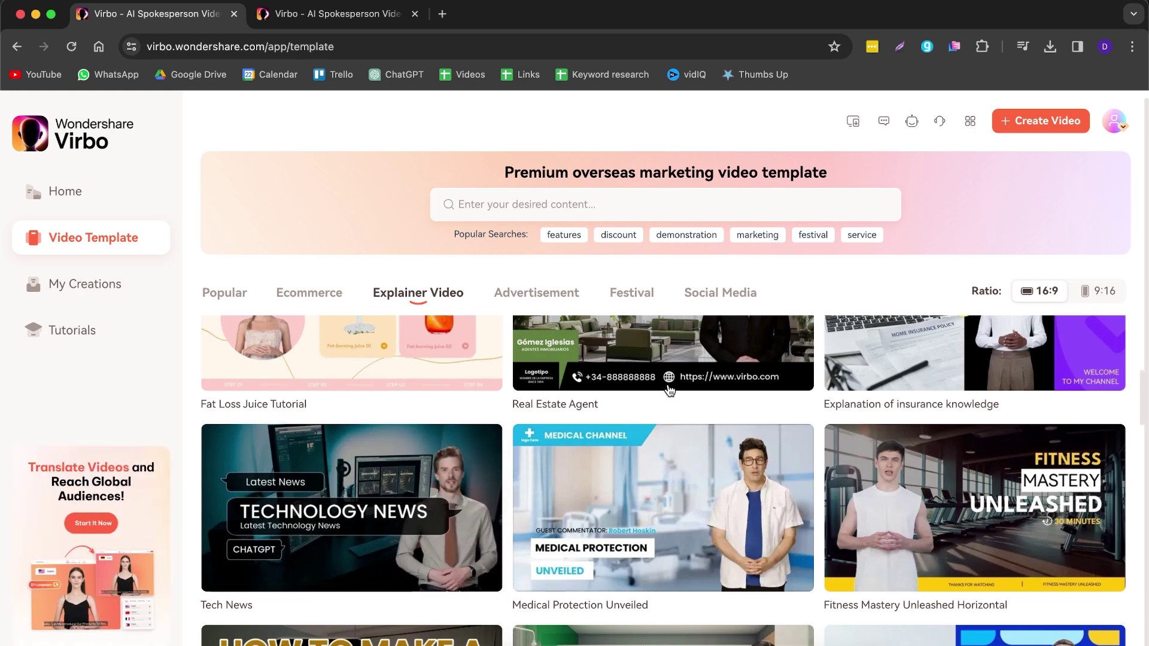
left_click(1099, 293)
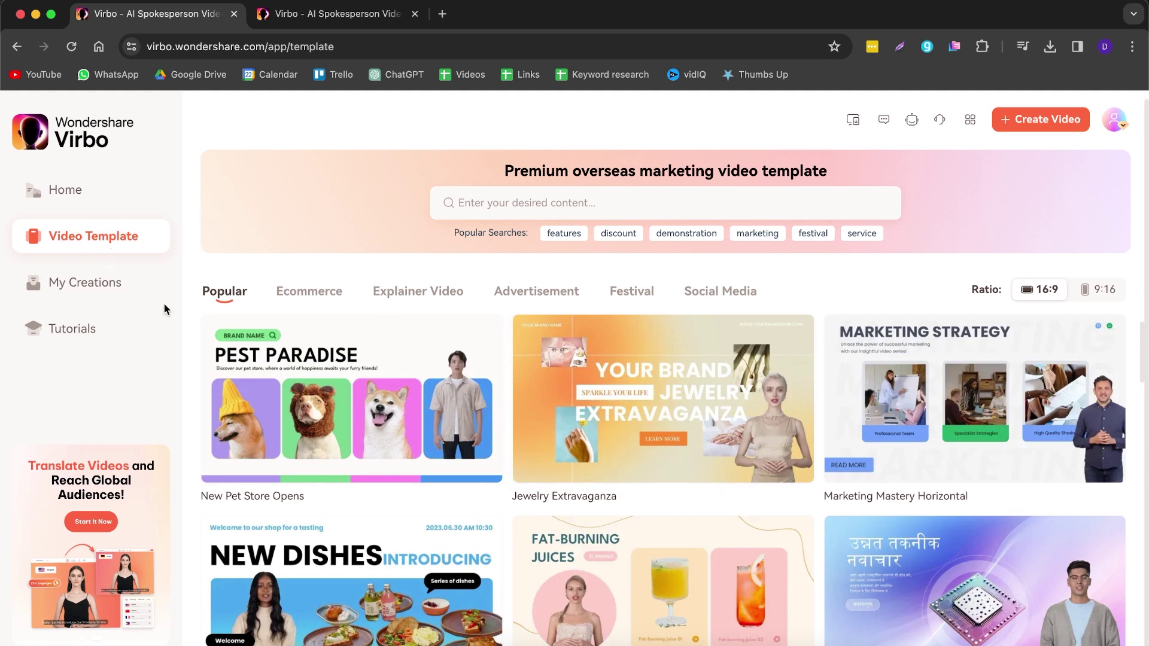
left_click(62, 289)
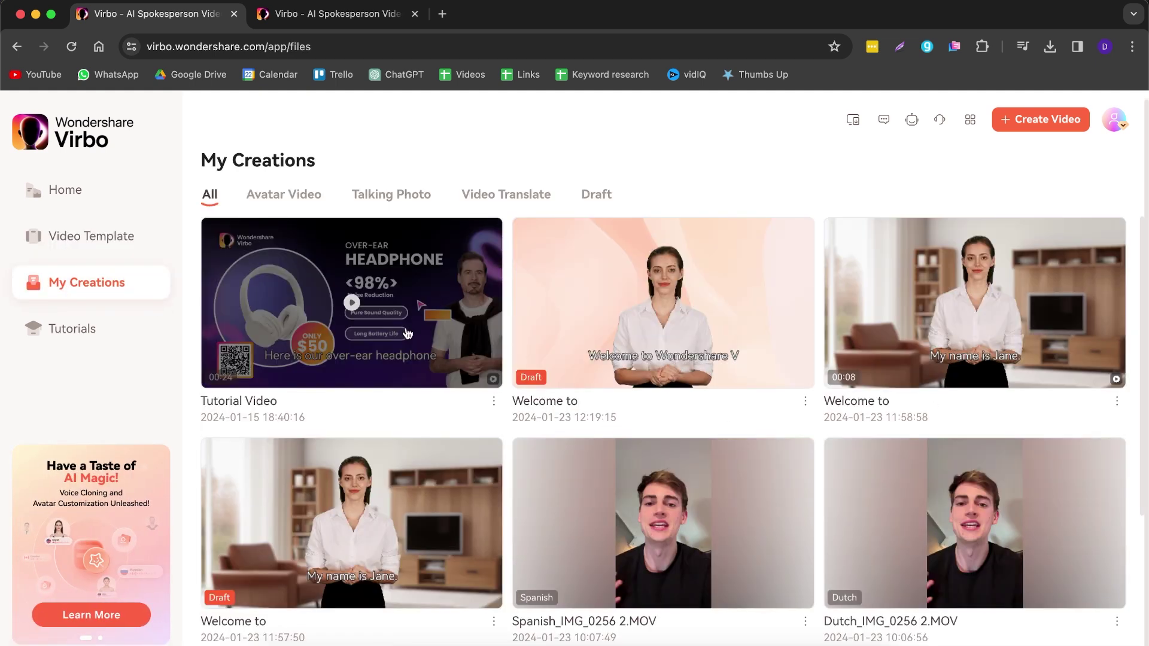
scroll(669, 471, "down", 1)
scroll(669, 470, "down", 2)
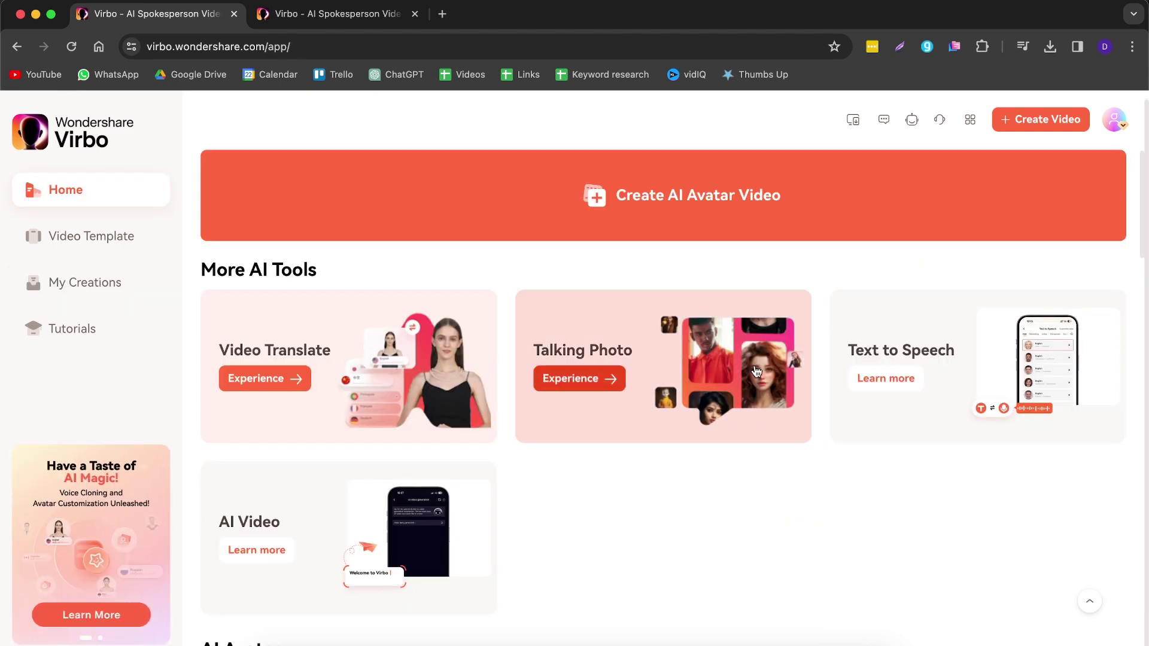
Step: Create a new landscape 16:9 AI avatar video project
left_click(598, 213)
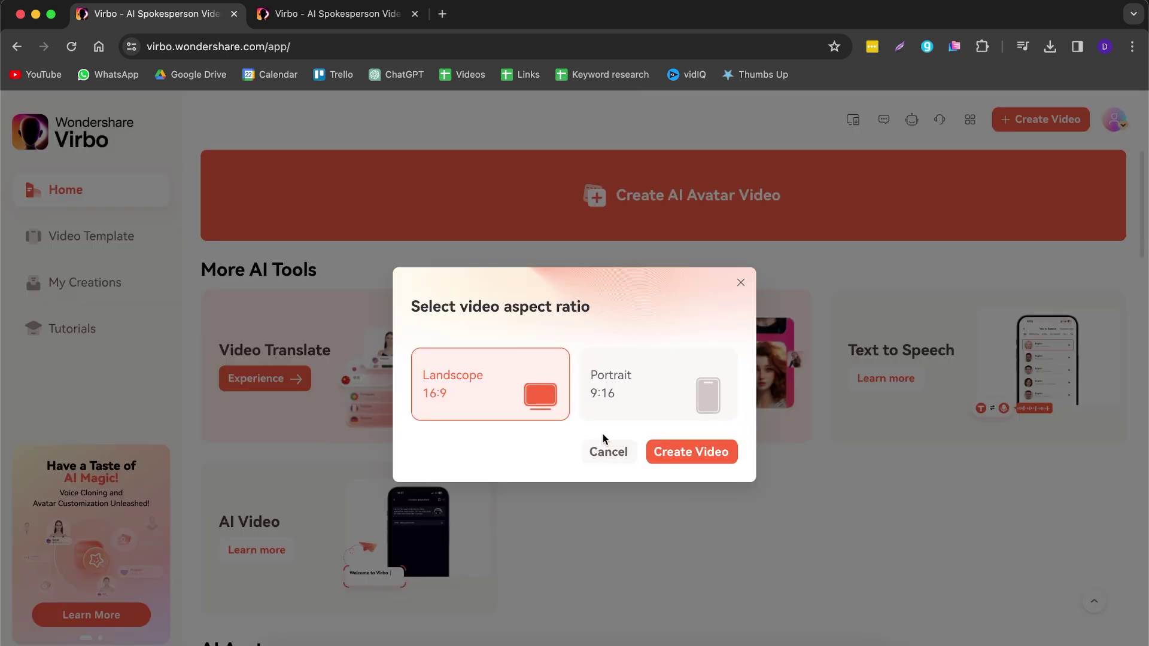
left_click_drag(504, 307, 533, 308)
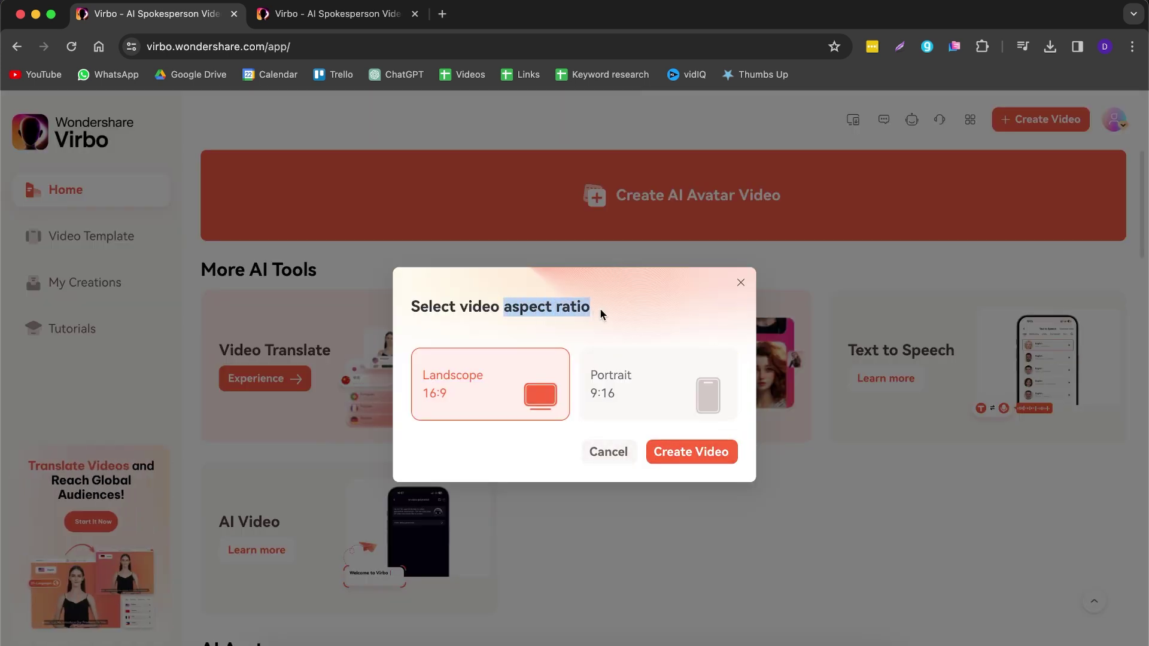
left_click(477, 449)
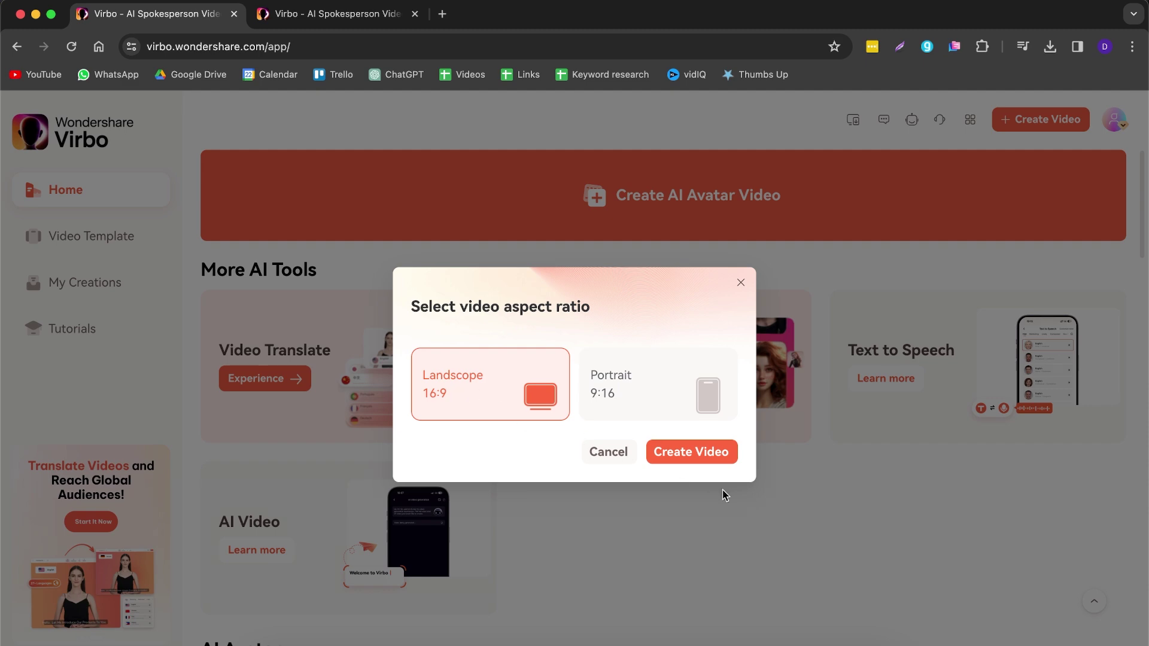
left_click(700, 458)
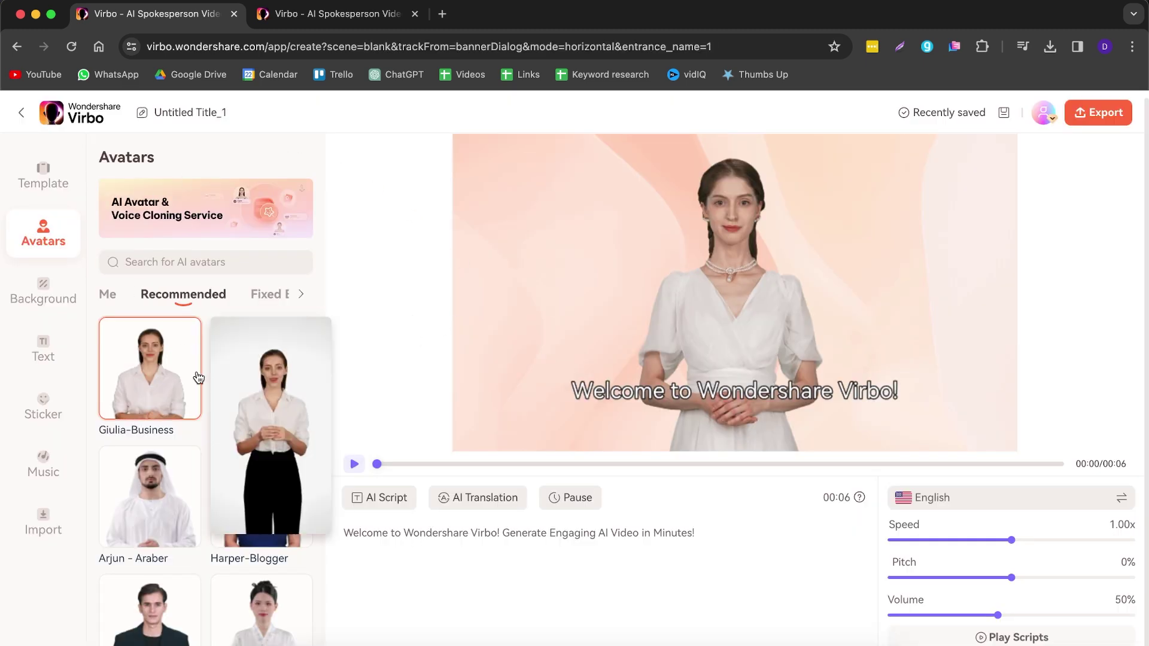
Step: Scroll through the new project in the editor, then head back to the Home page
mouse_move(259, 429)
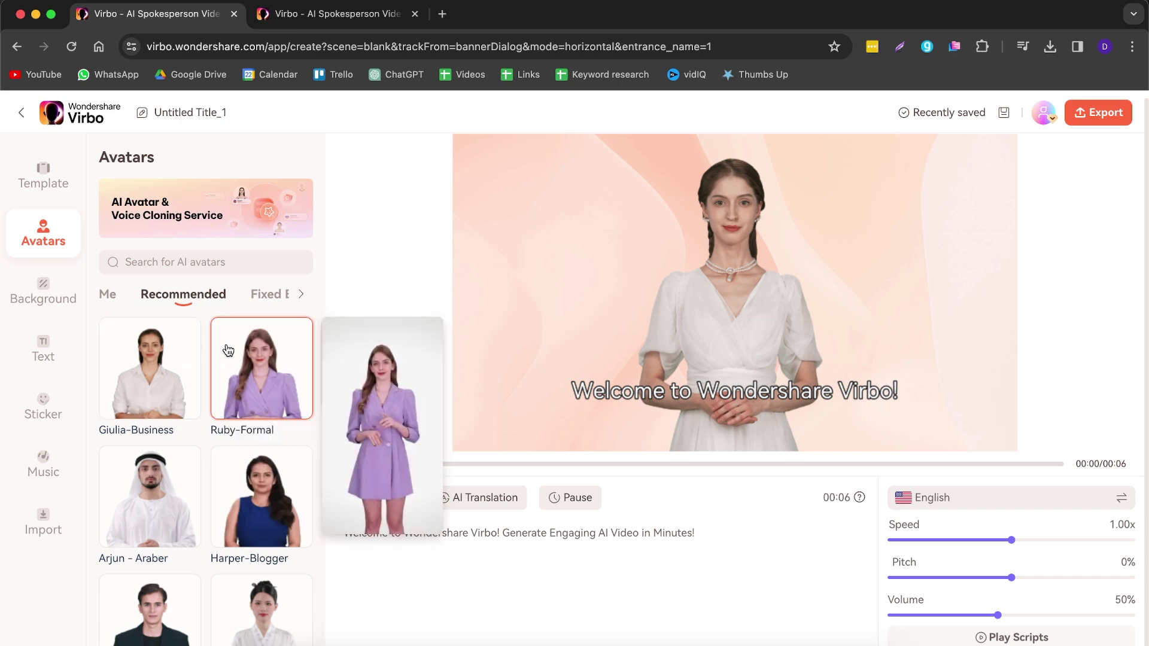
scroll(261, 413, "down", 10)
scroll(266, 393, "down", 15)
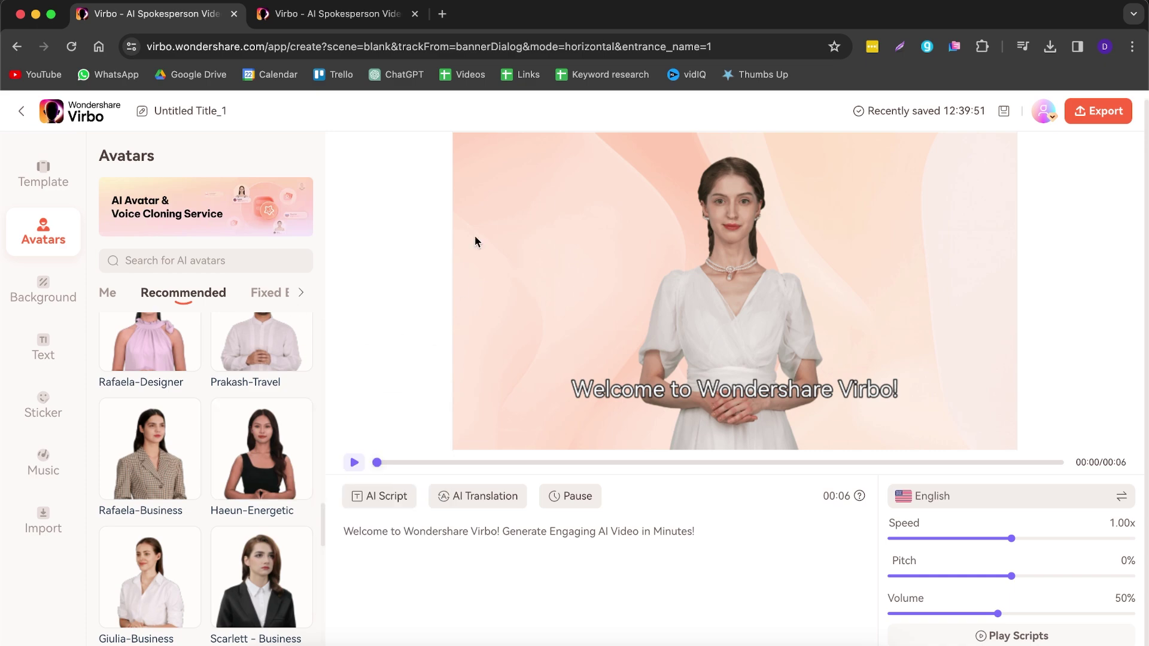
left_click(49, 118)
Step: Confirm leaving the editor and browse the Home page avatar gallery
left_click(716, 415)
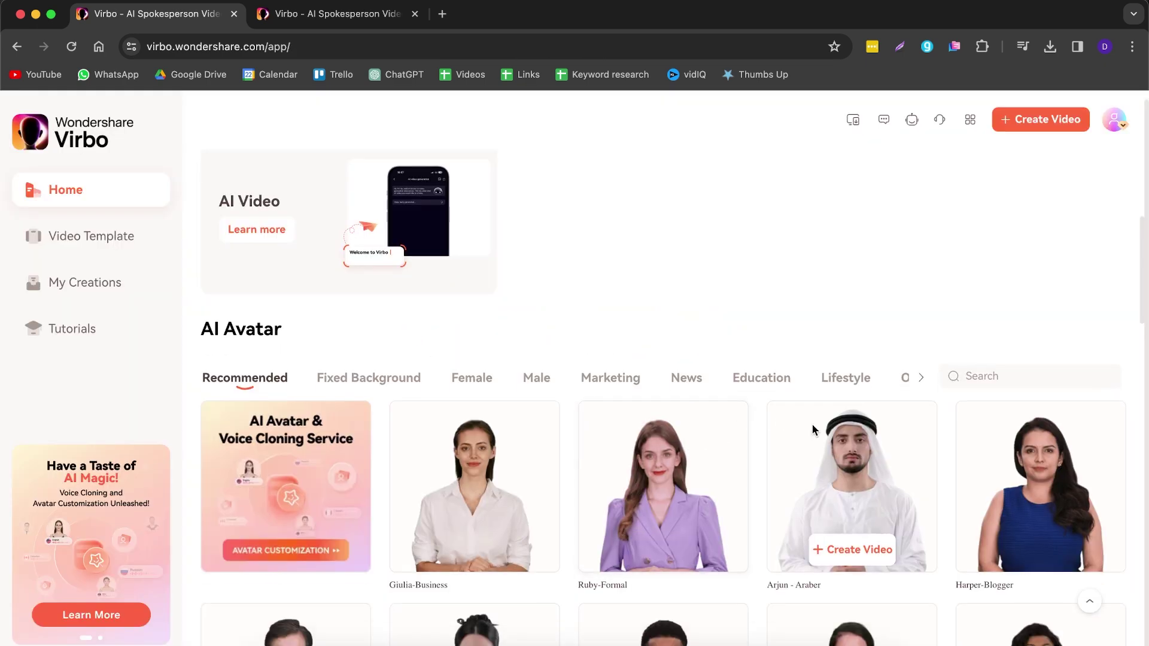
scroll(991, 491, "down", 5)
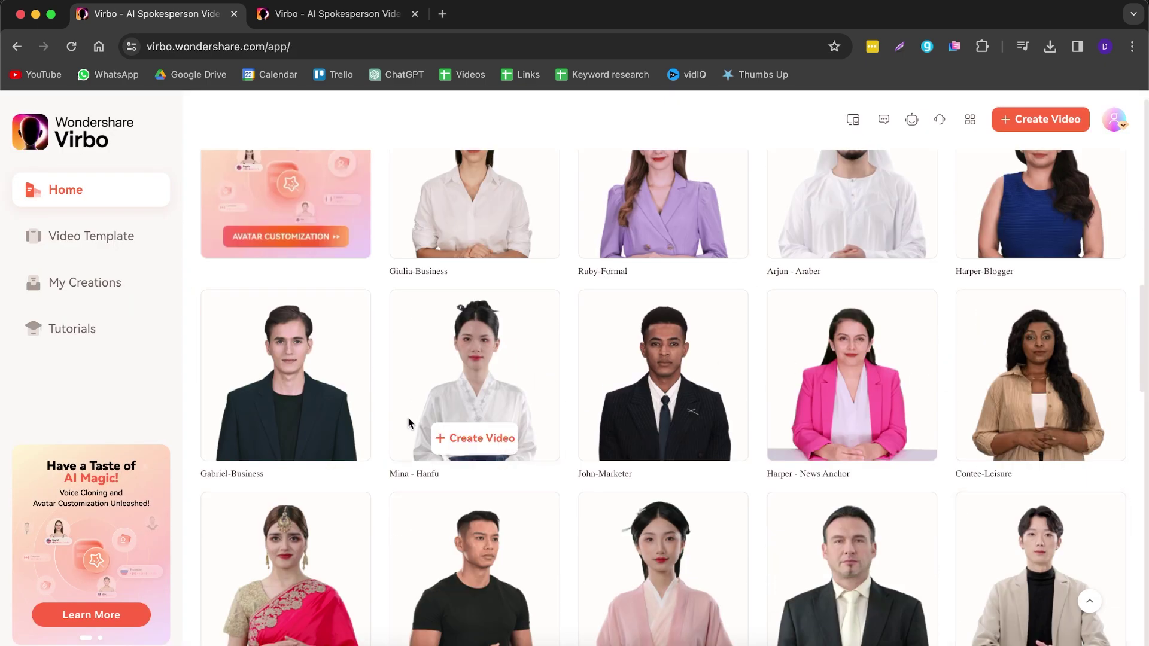
mouse_move(633, 437)
scroll(633, 438, "down", 10)
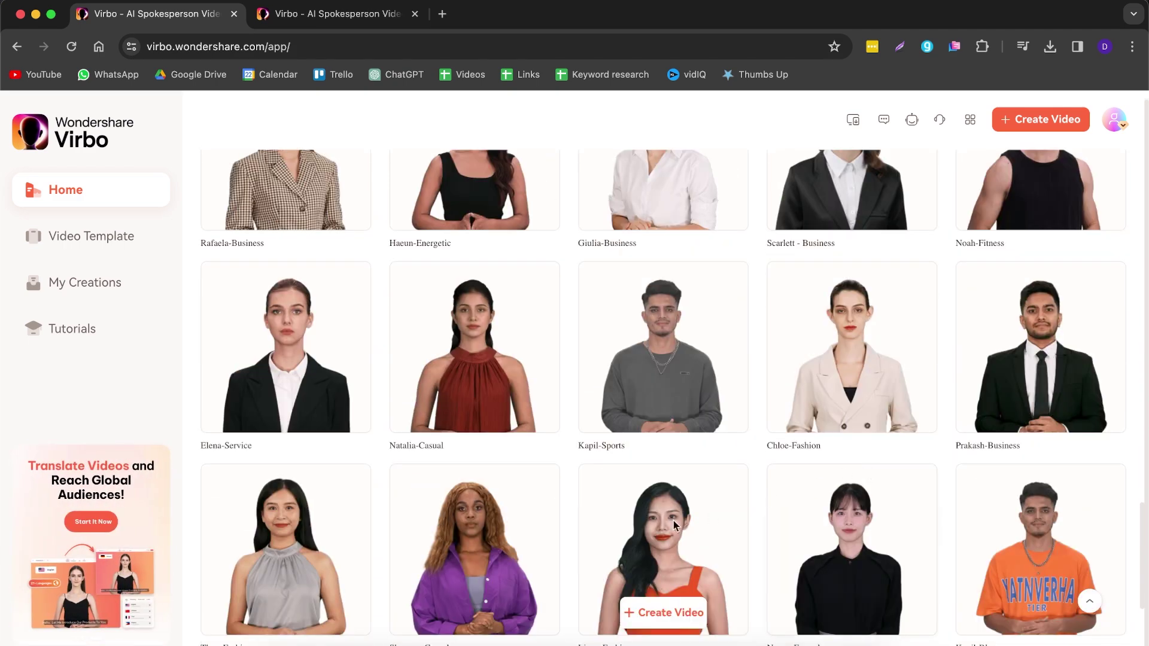
scroll(615, 500, "up", 20)
scroll(615, 500, "down", 4)
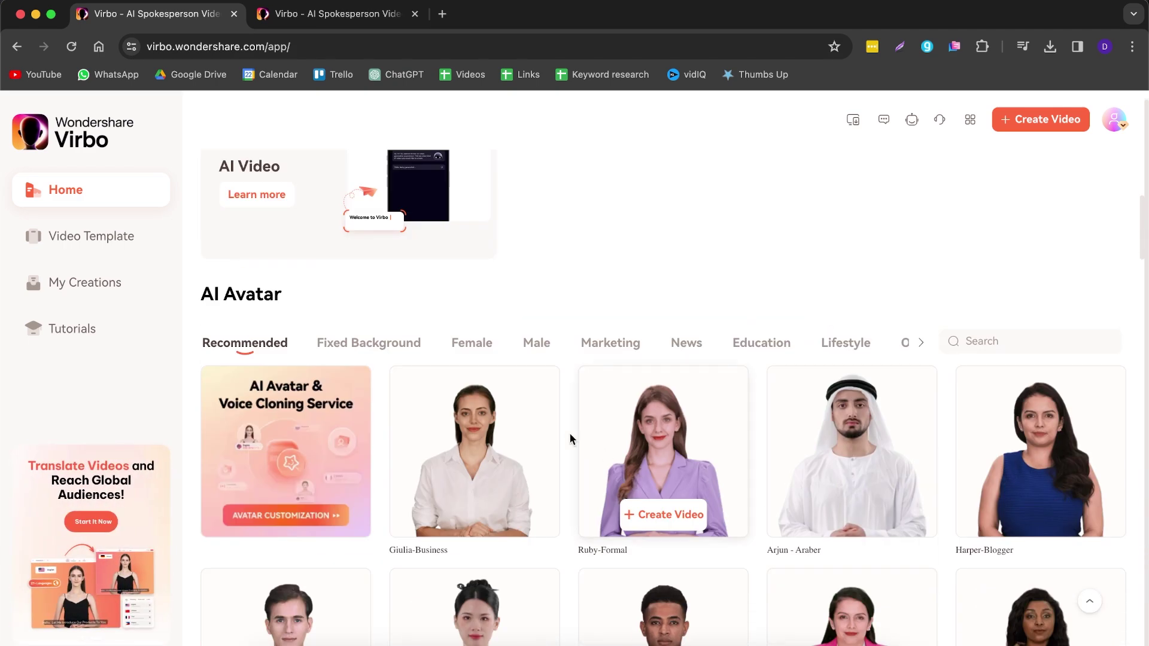
Step: Filter the avatar gallery to fixed-background female avatars, then start a new avatar video
left_click(370, 340)
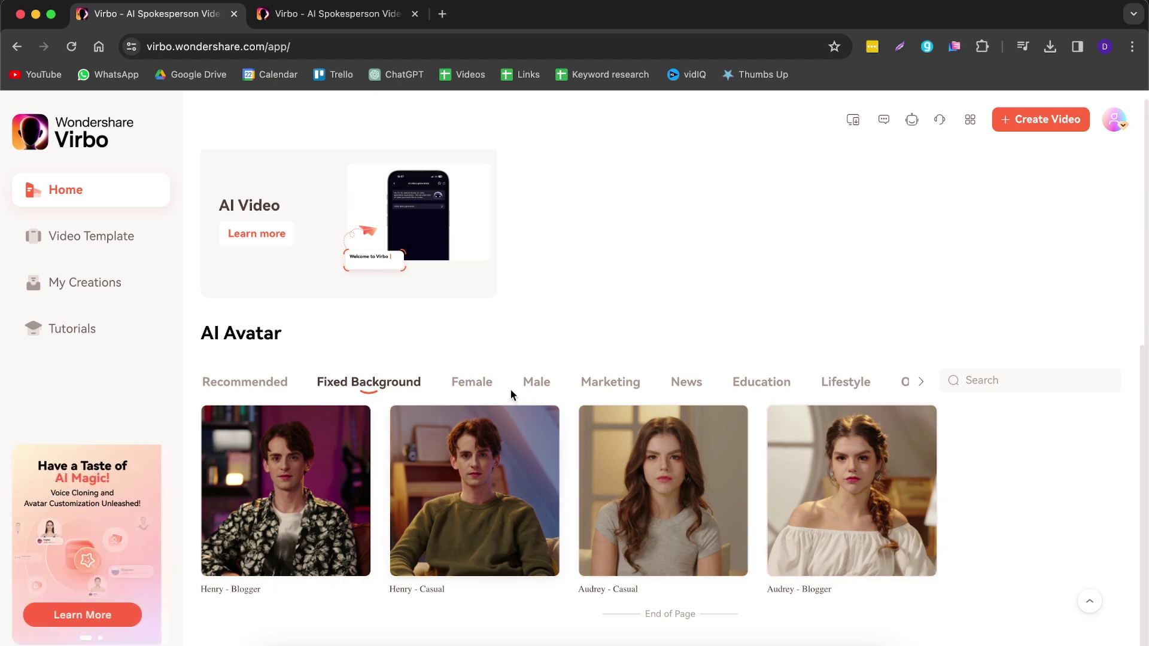
left_click(473, 383)
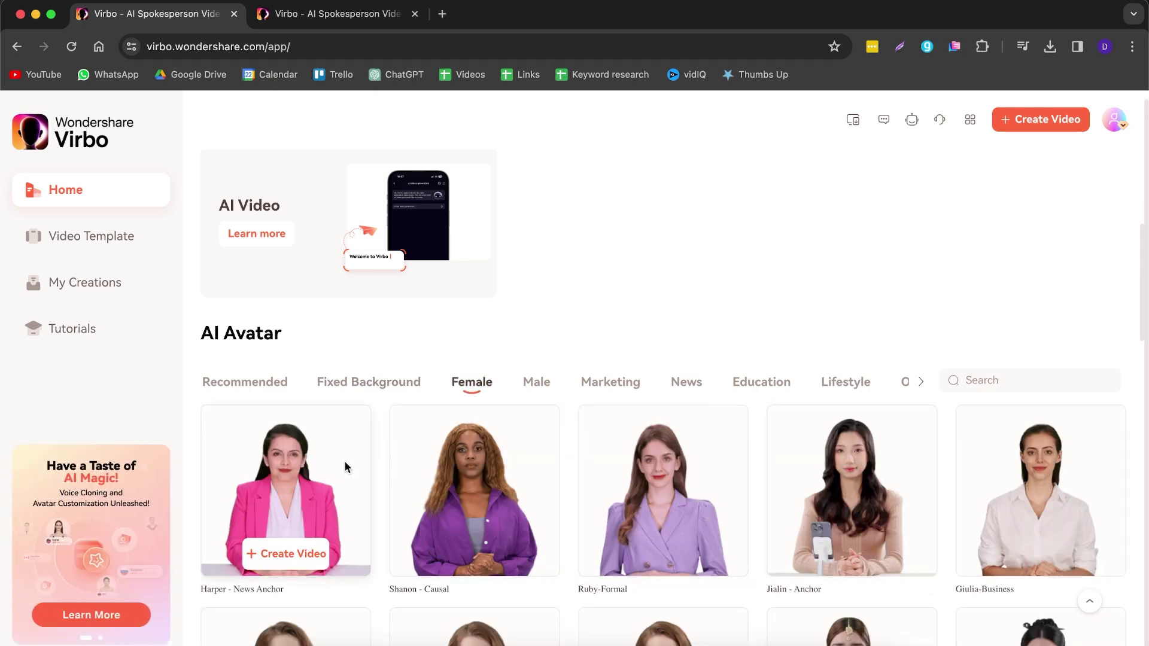
scroll(780, 458, "down", 2)
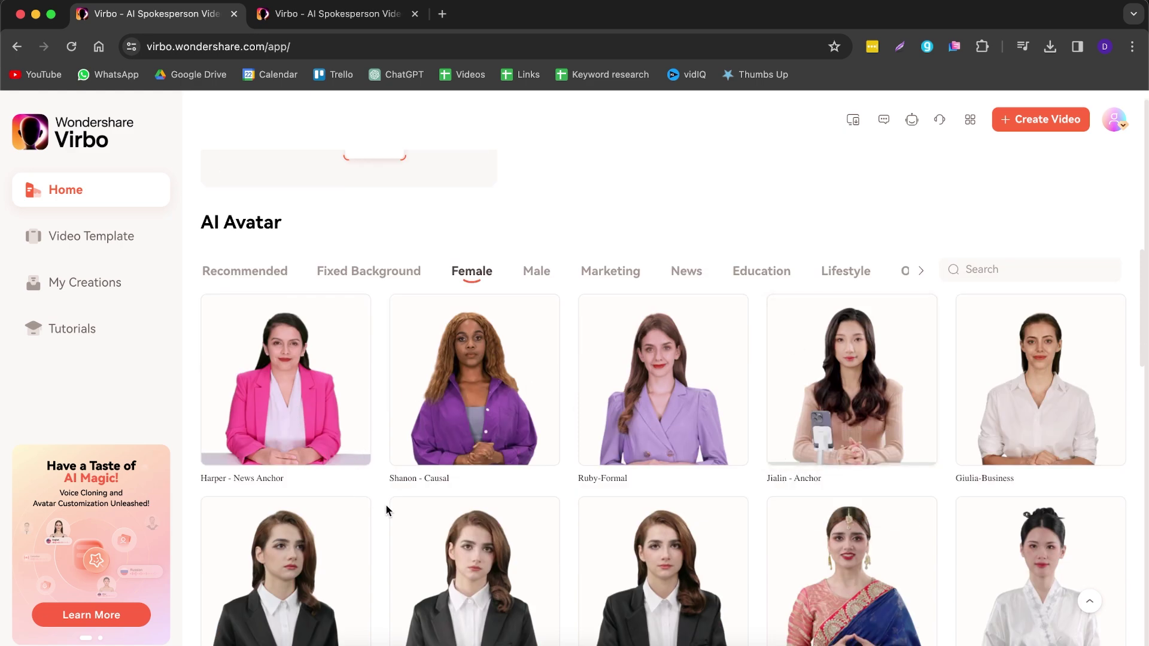
scroll(781, 451, "down", 1)
scroll(537, 467, "up", 2)
scroll(537, 467, "up", 6)
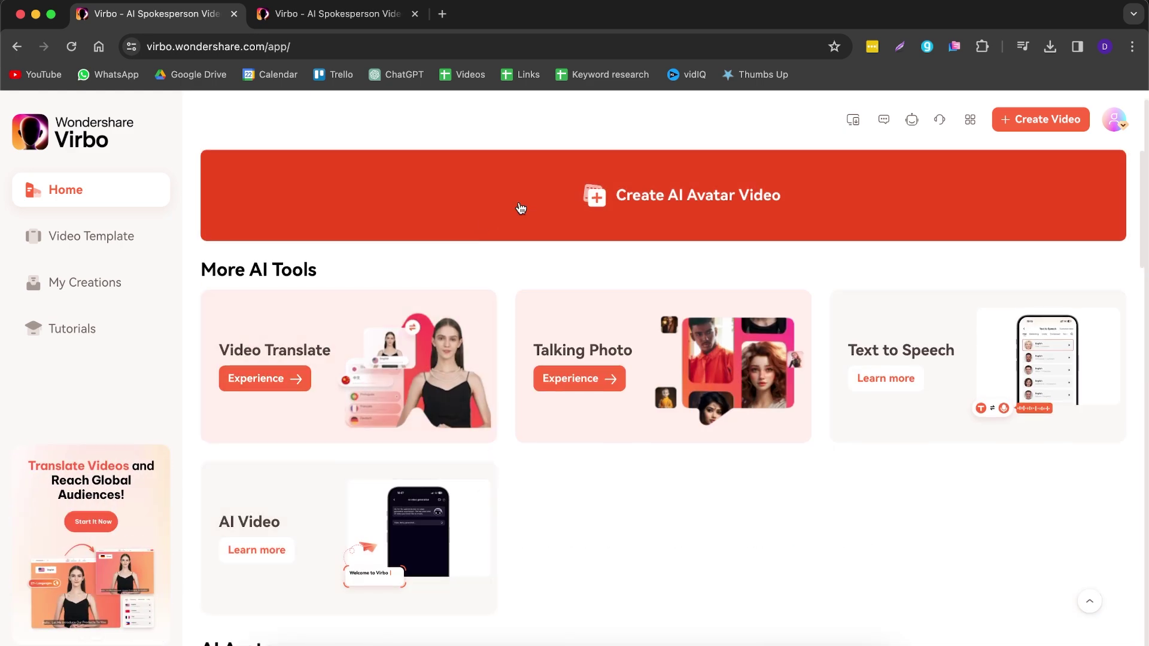
left_click(595, 206)
Step: Create the landscape video project and pick Giulia-Business as the avatar
left_click(677, 458)
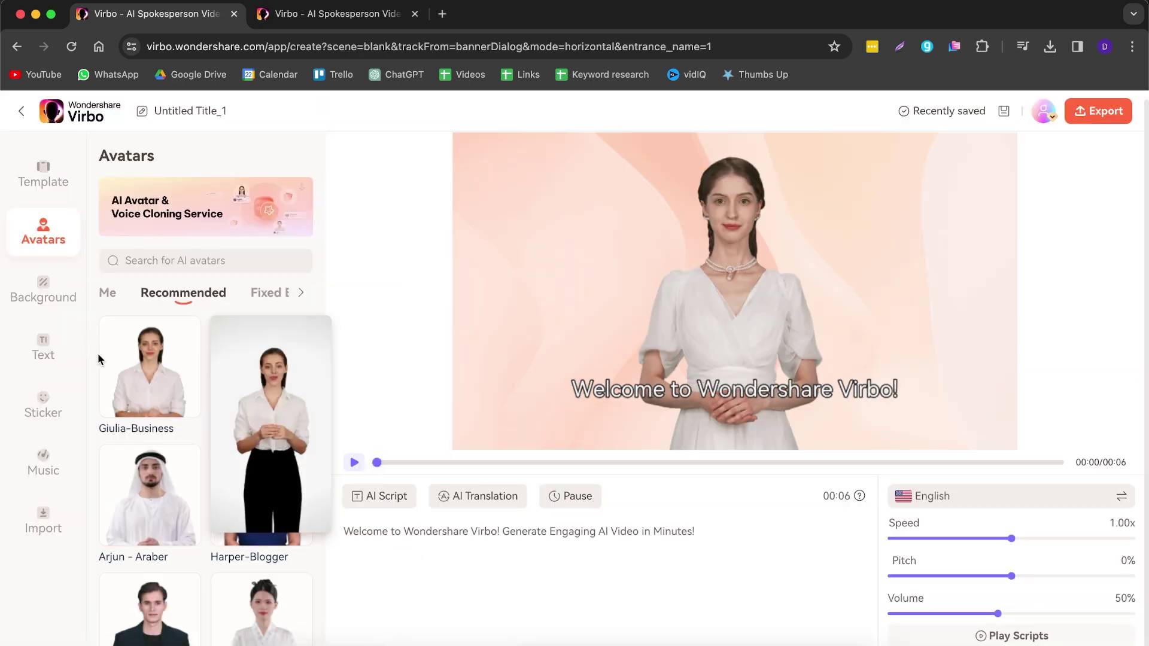
scroll(182, 498, "down", 4)
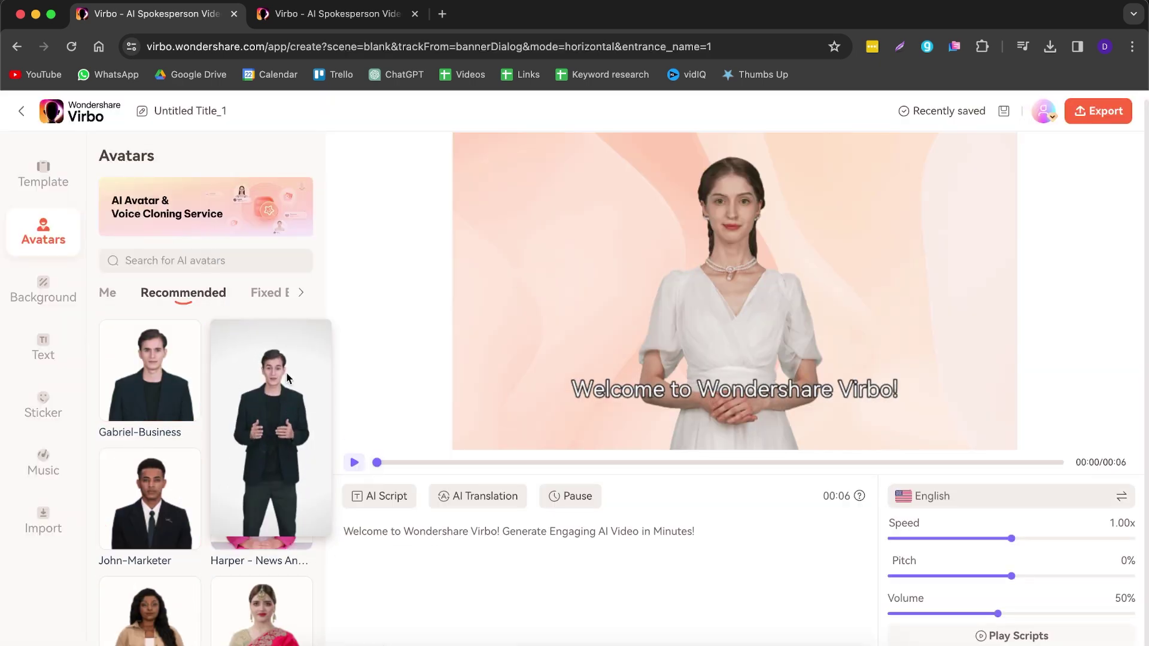
mouse_move(296, 459)
scroll(240, 467, "up", 4)
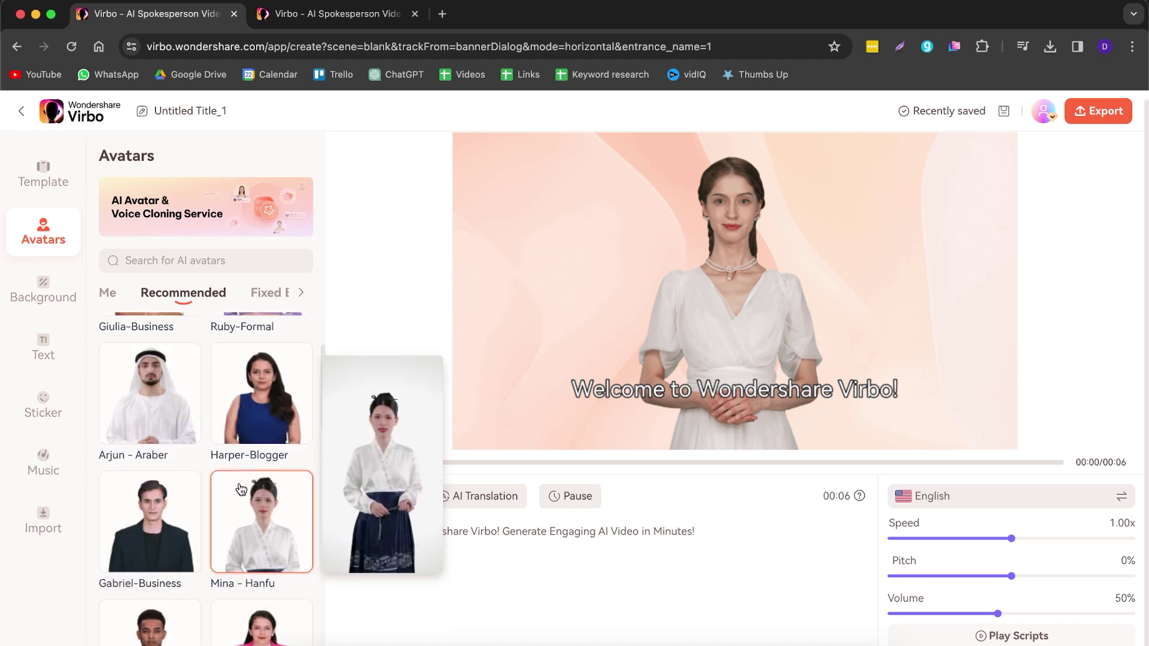
mouse_move(137, 388)
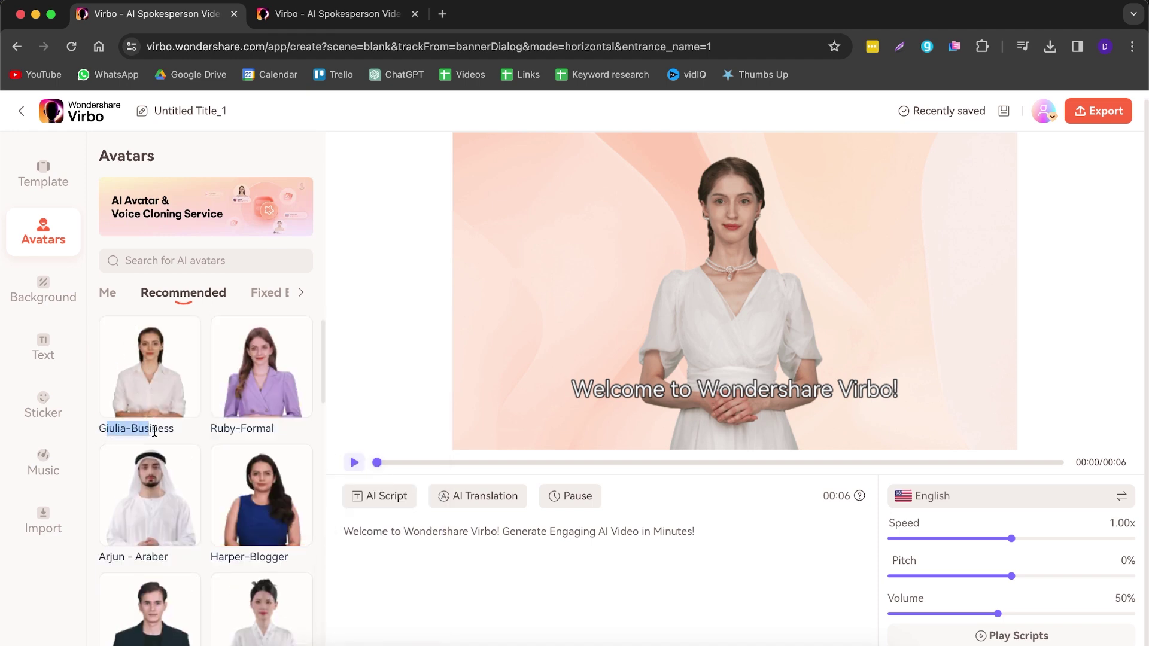
left_click(150, 368)
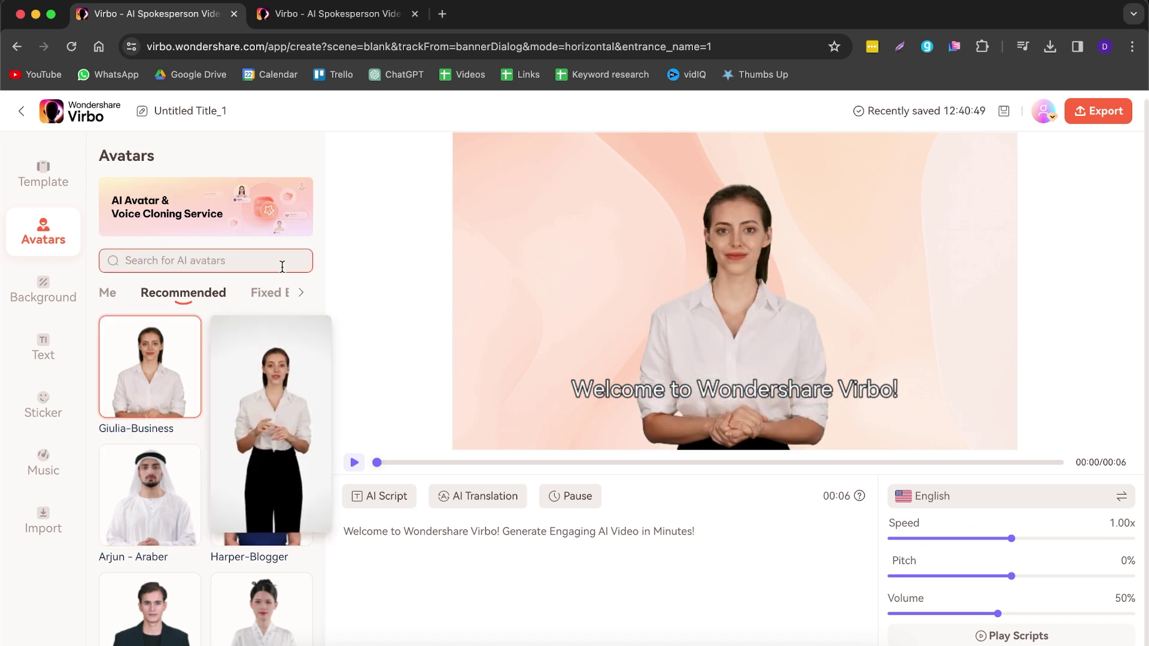
Step: Search avatars and try side-facing Giulia-Business, Giulia-Sport, Giulia-Blogger and Giulia-Sweet
left_click(242, 258)
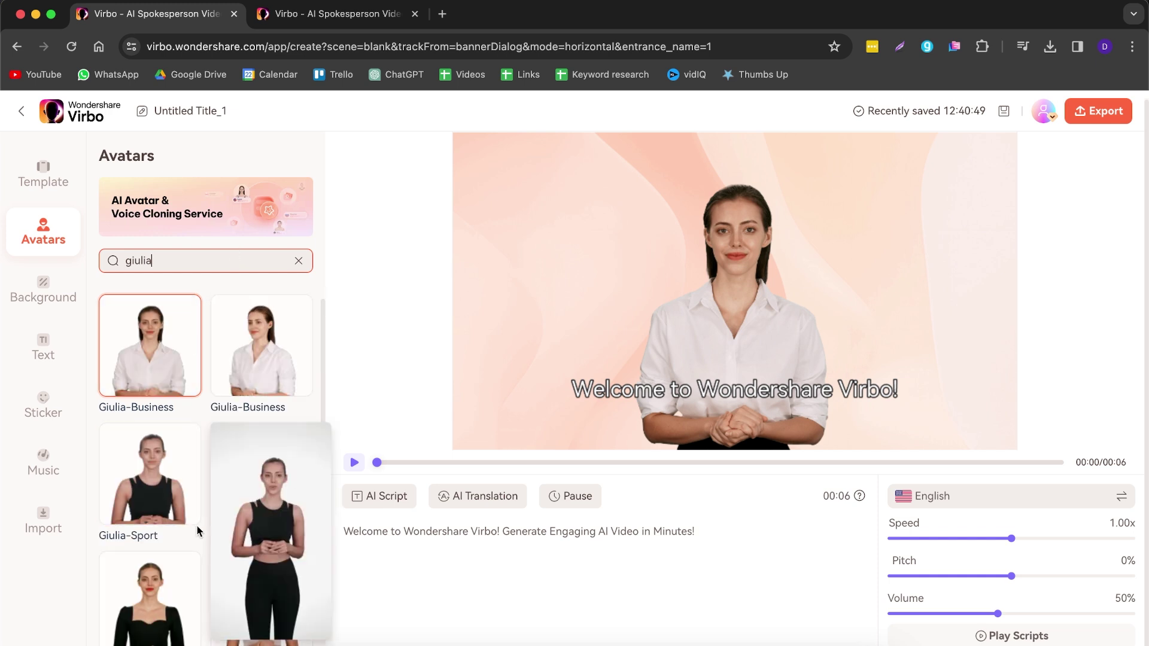
mouse_move(198, 340)
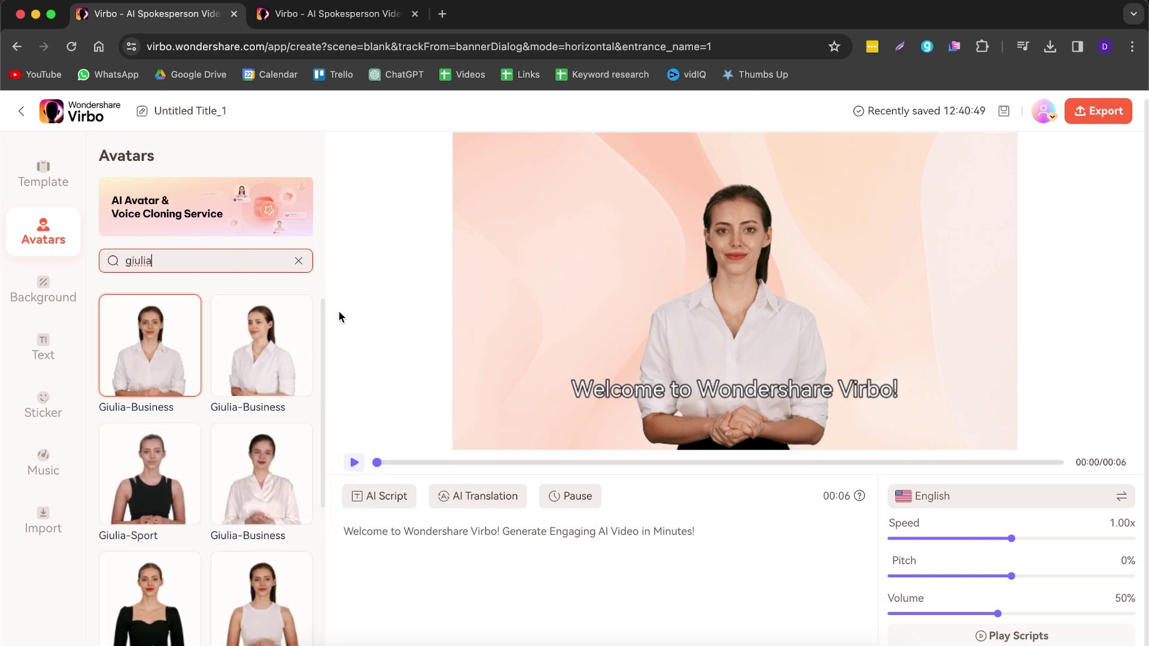
mouse_move(159, 336)
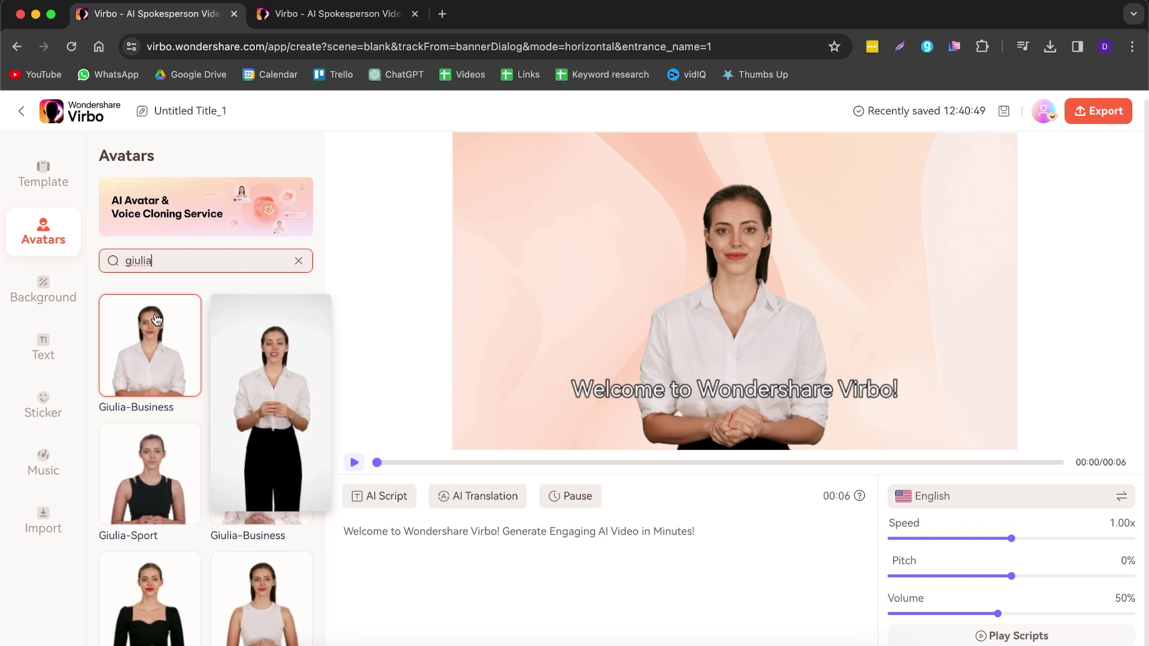
left_click(261, 345)
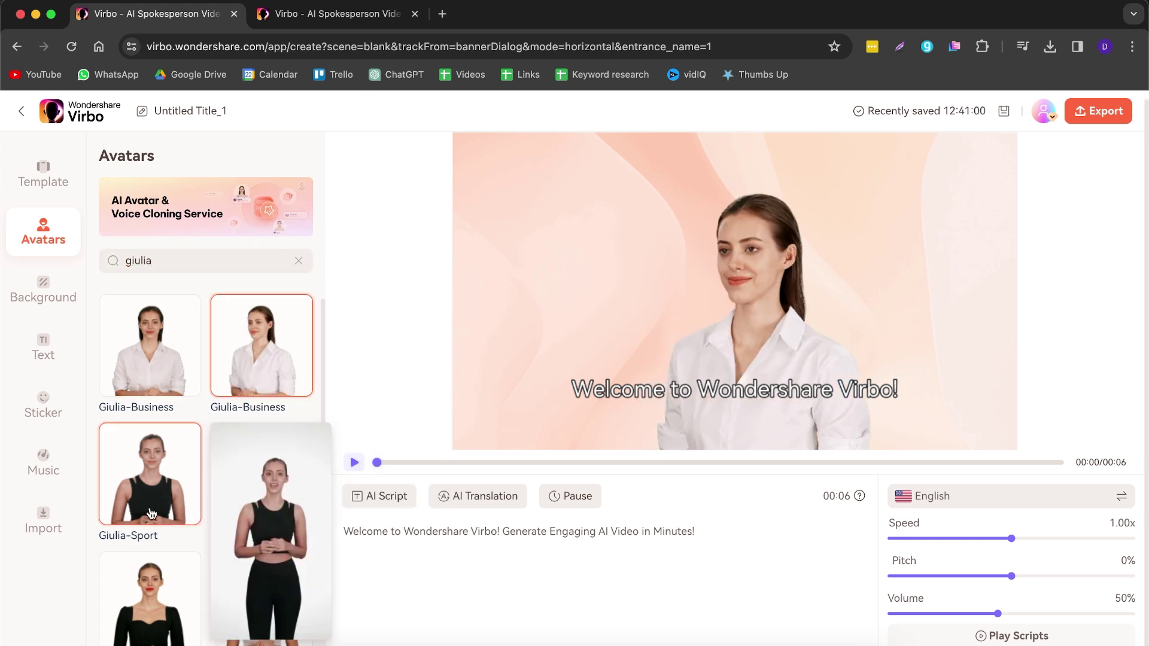
left_click(150, 473)
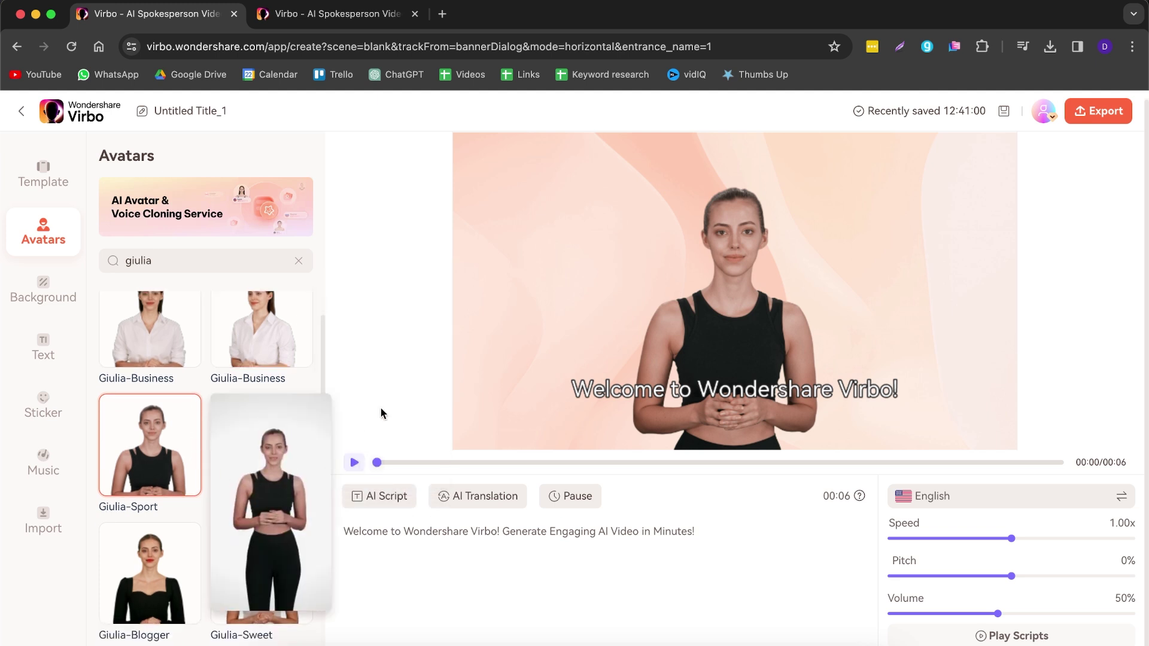
scroll(146, 506, "down", 5)
left_click(151, 362)
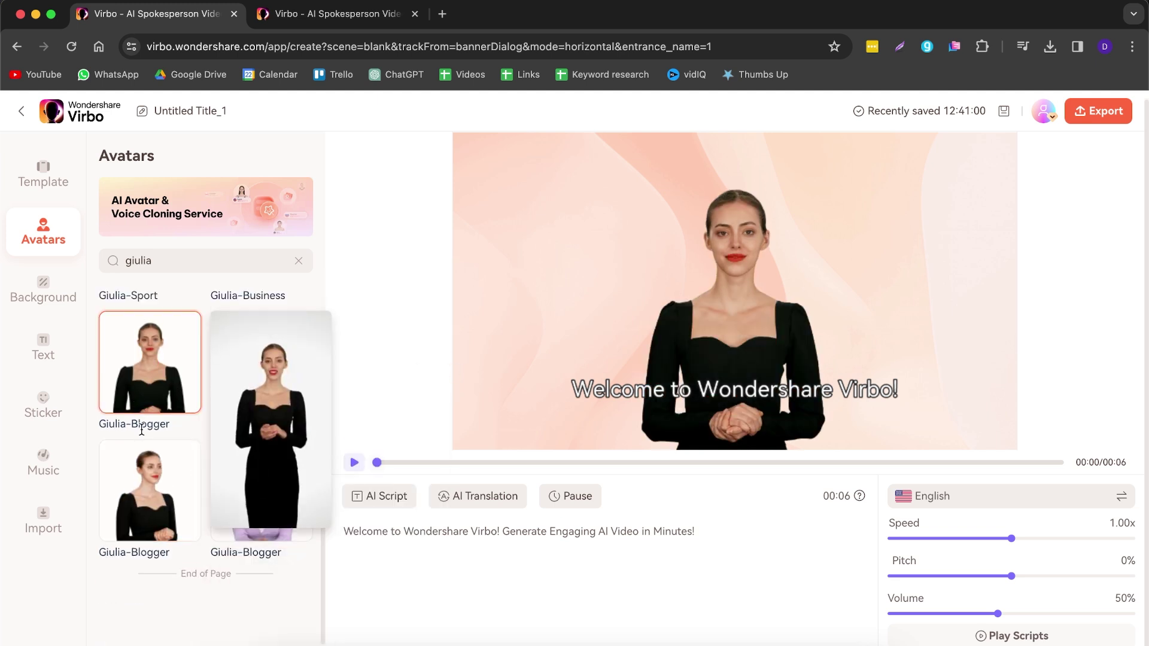
left_click(243, 322)
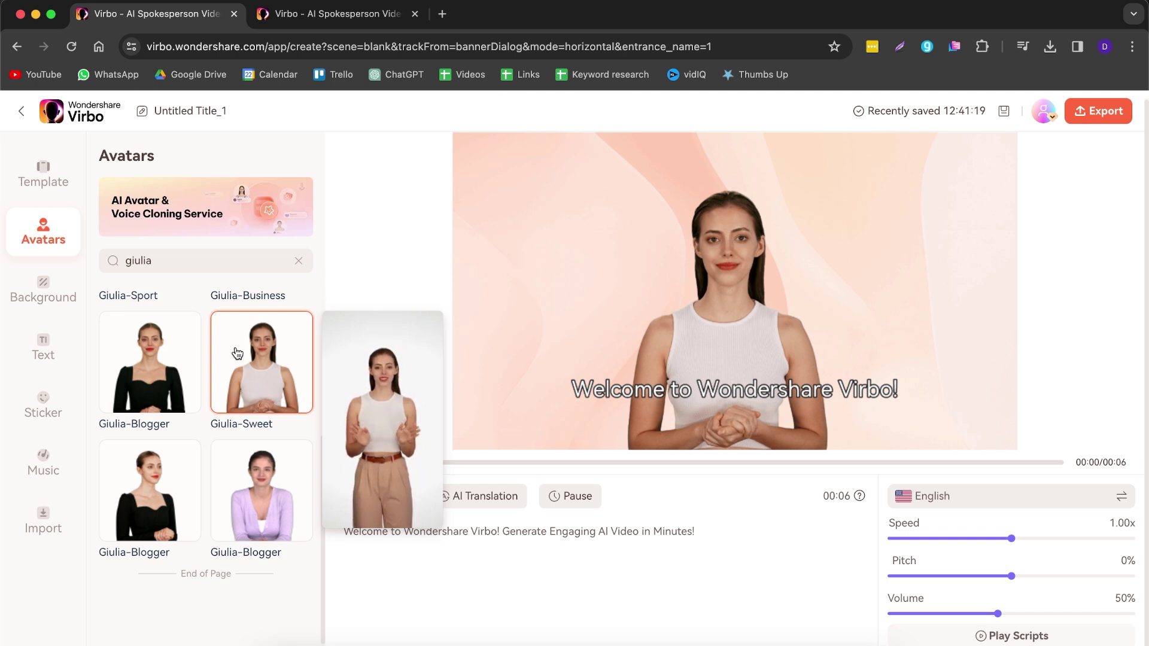
Step: Retry Giulia-Business and Giulia-Sport, finally settling on the front-facing Giulia-Business
scroll(194, 400, "up", 1)
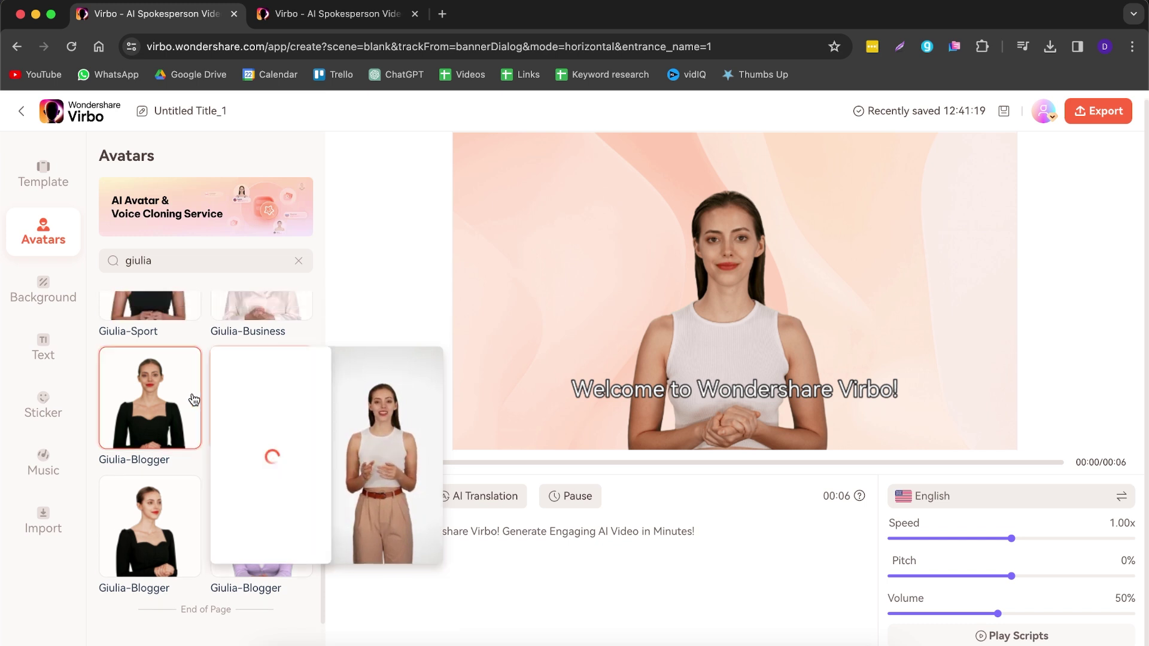
scroll(193, 400, "up", 5)
left_click(147, 366)
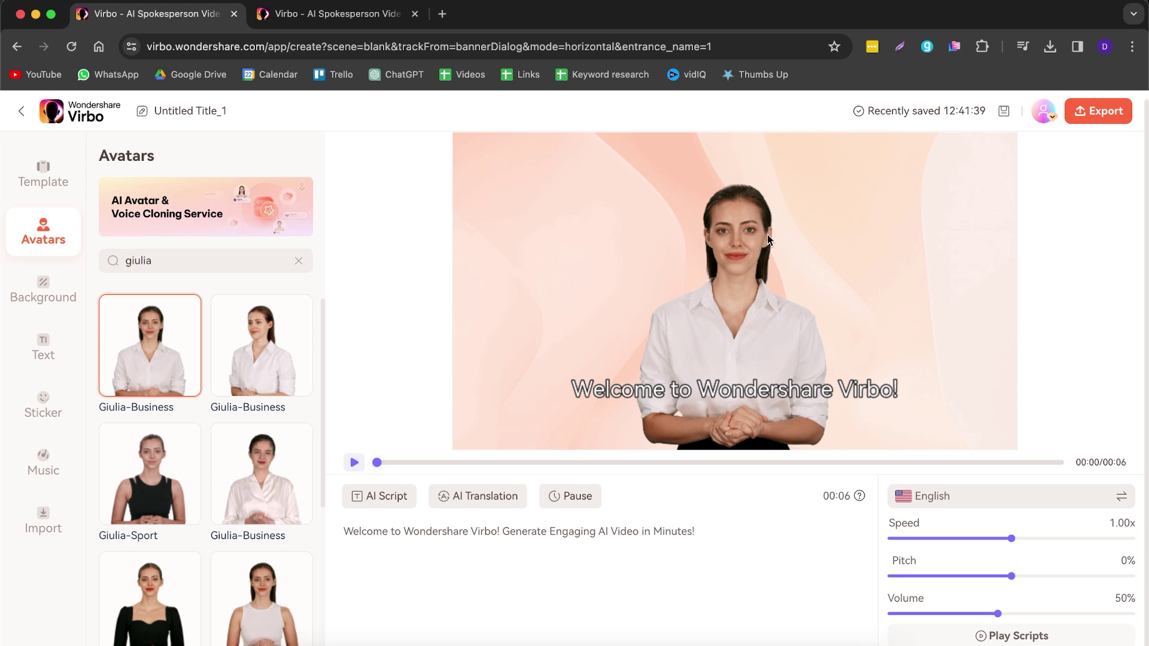
scroll(251, 530, "down", 2)
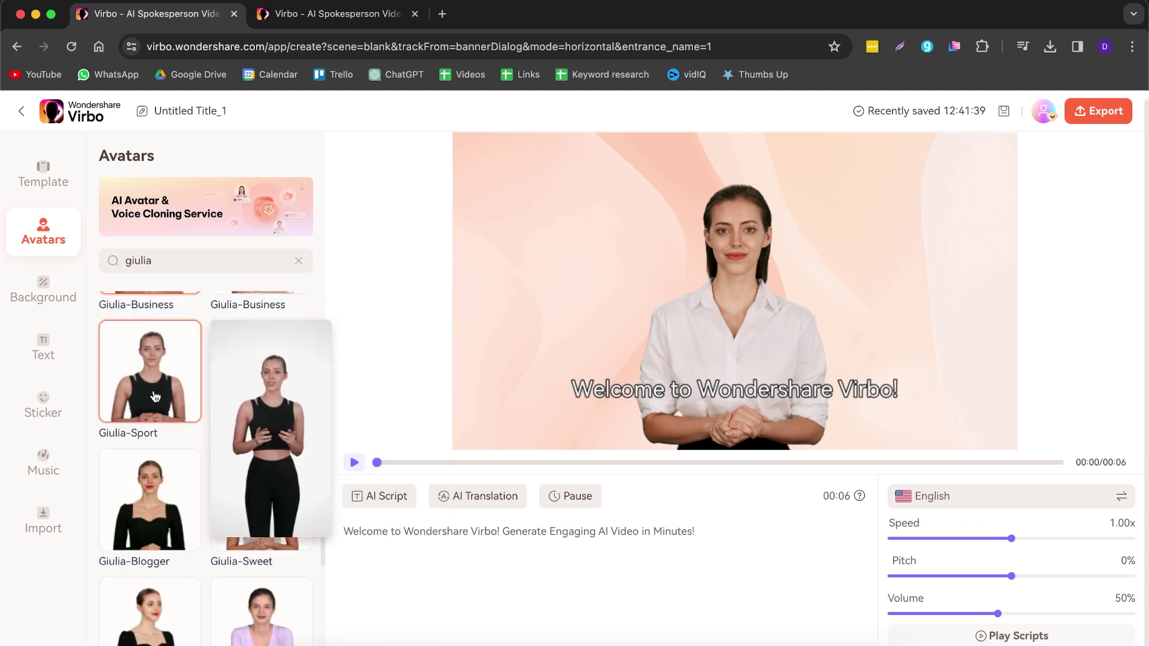
left_click(150, 374)
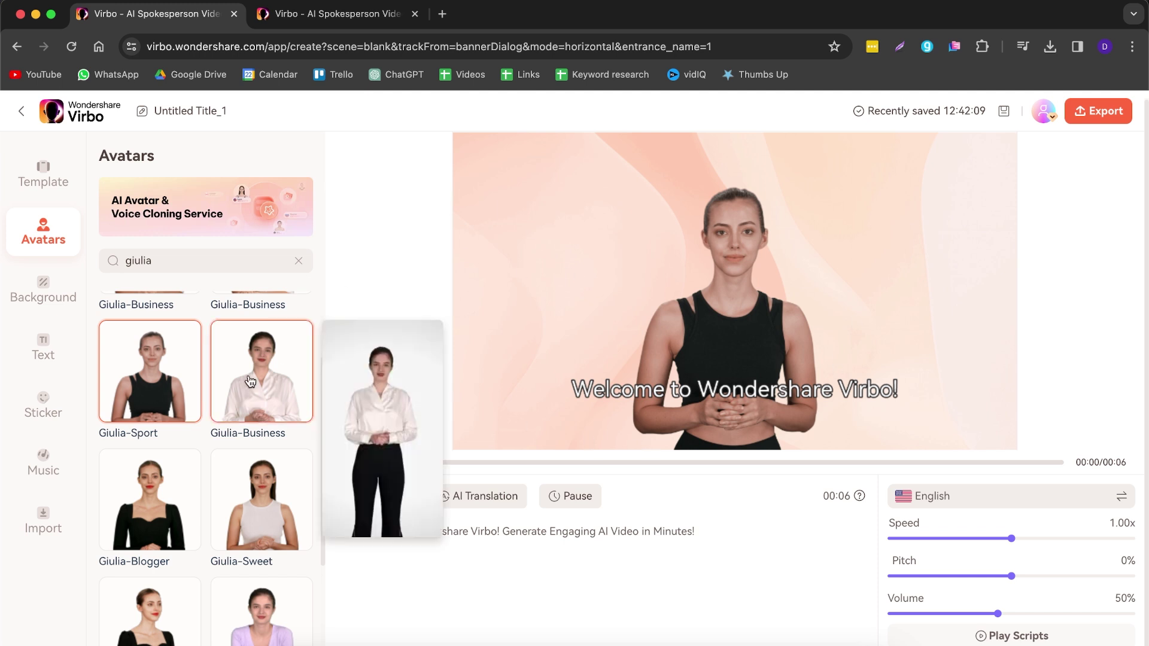
scroll(261, 383, "up", 2)
left_click(150, 346)
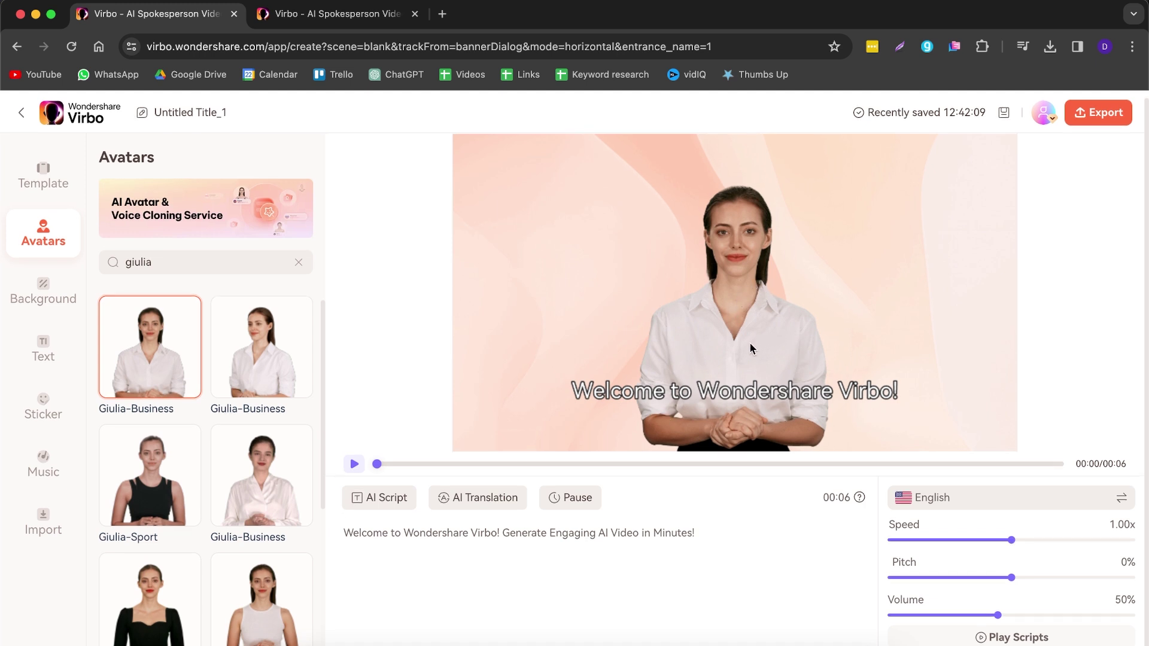
Step: Shrink the avatar, move it right and tilt it, then drag it back to centre
left_click(742, 262)
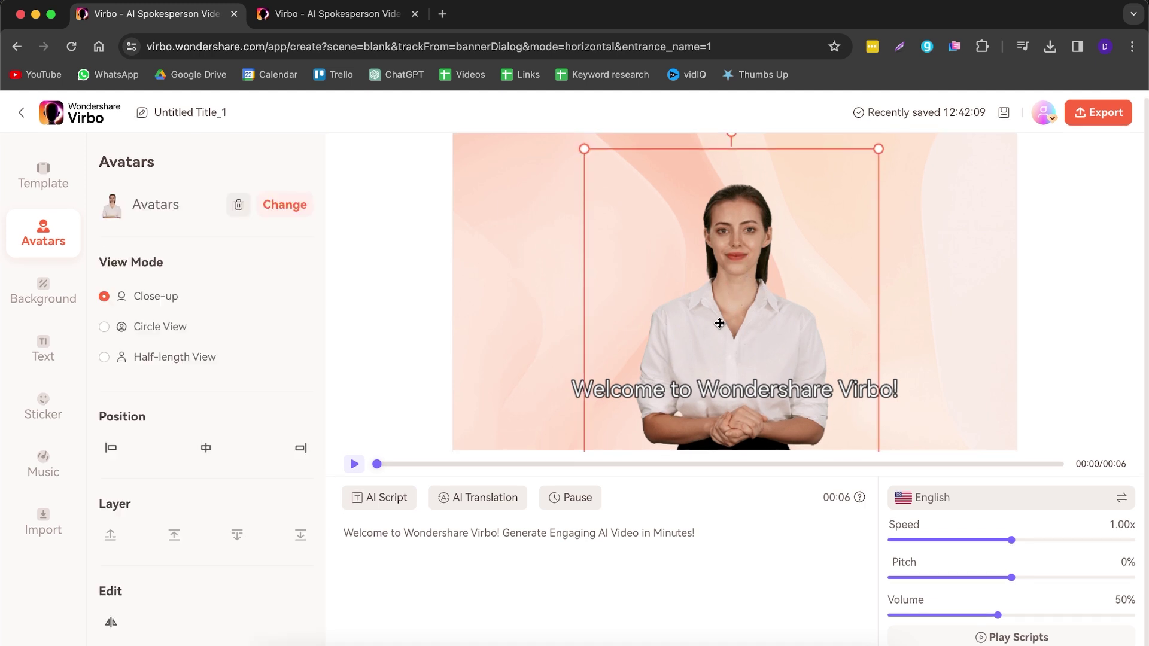
left_click_drag(584, 150, 659, 260)
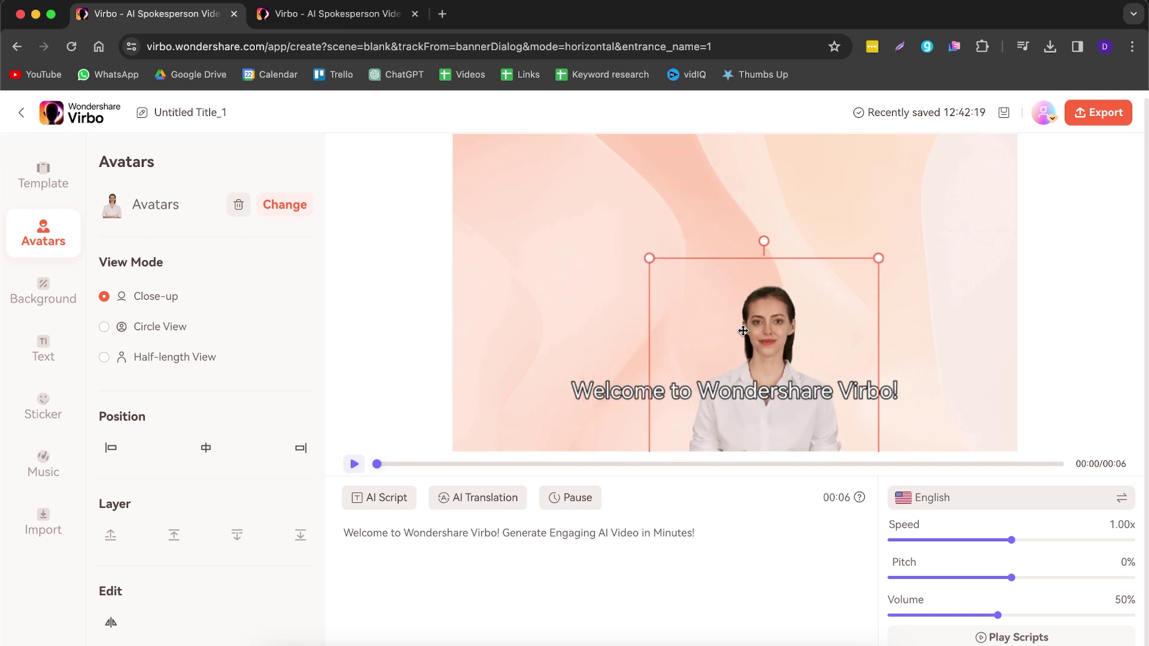
left_click_drag(769, 328, 897, 248)
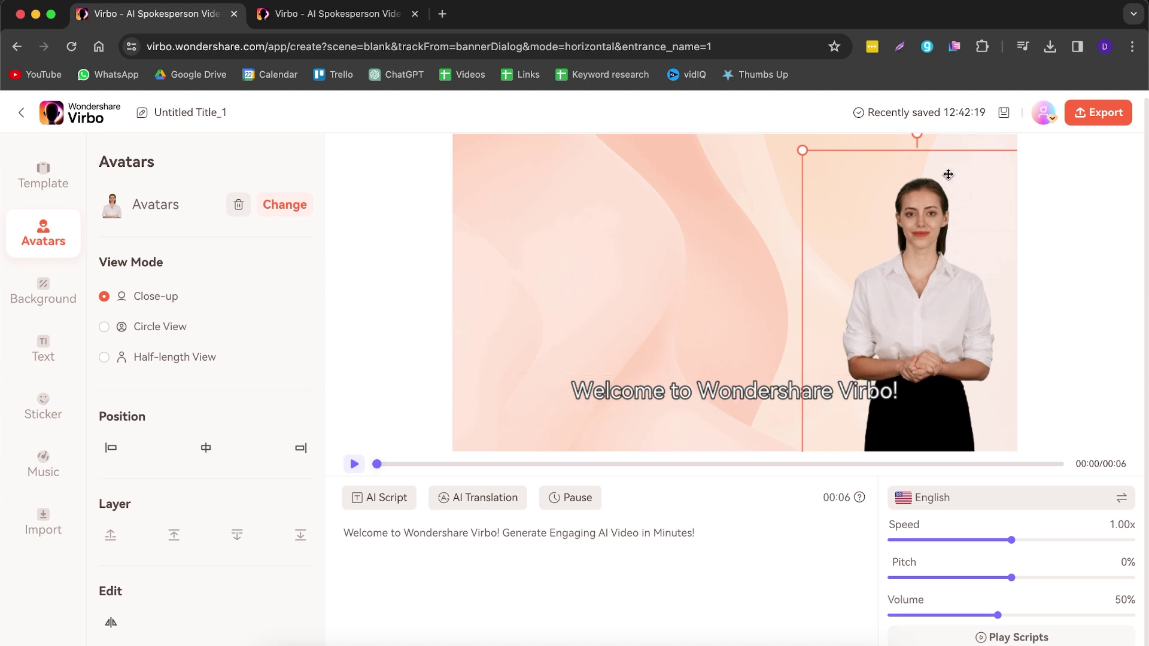
mouse_move(916, 135)
left_mouse_down()
mouse_move(1018, 161)
mouse_move(749, 180)
mouse_move(910, 138)
left_mouse_up()
left_click_drag(919, 327, 770, 345)
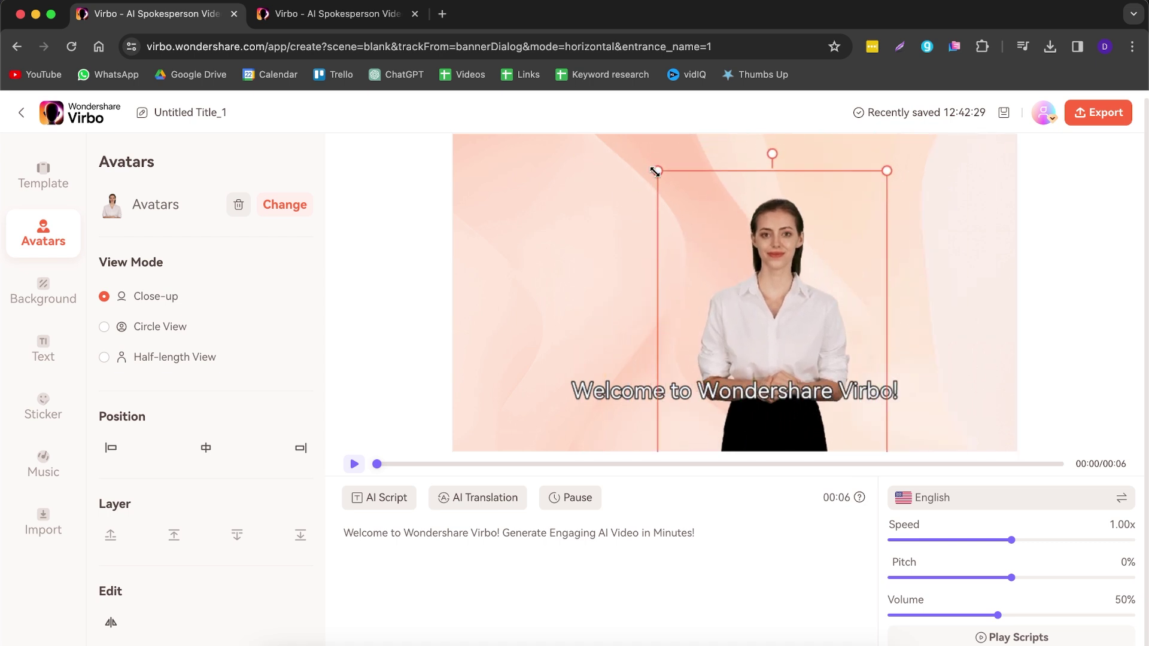
Step: Shrink the avatar slightly and nudge it into its final centred position
left_click_drag(655, 172, 548, 87)
left_click(692, 252)
left_click_drag(649, 201, 542, 134)
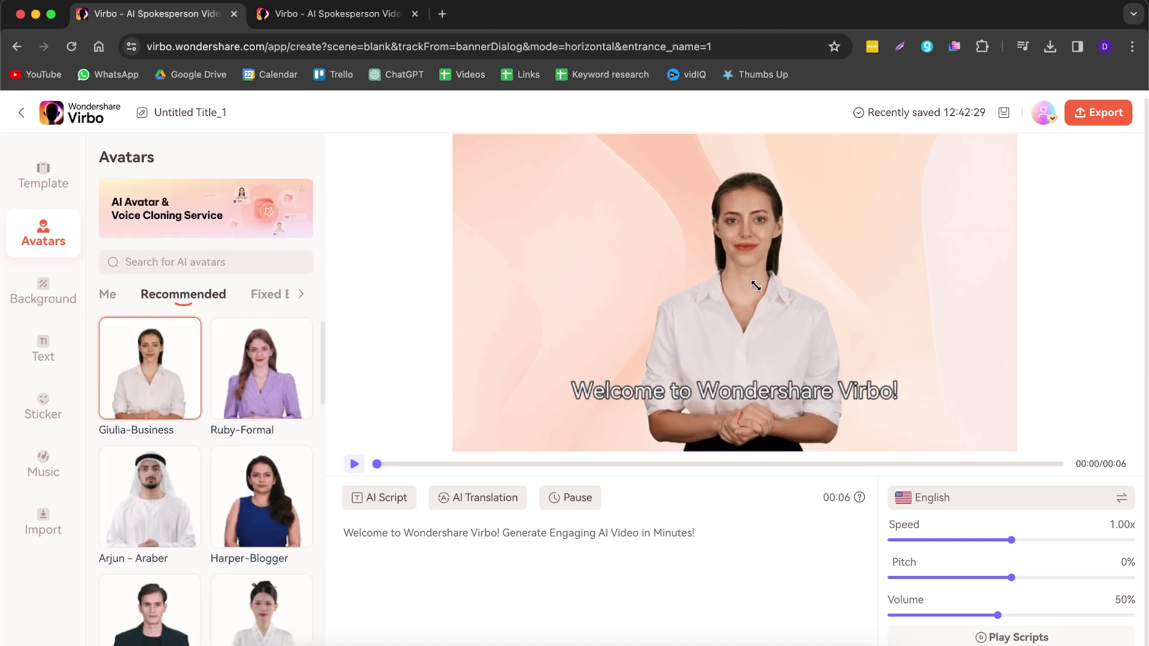
left_click_drag(771, 291, 763, 310)
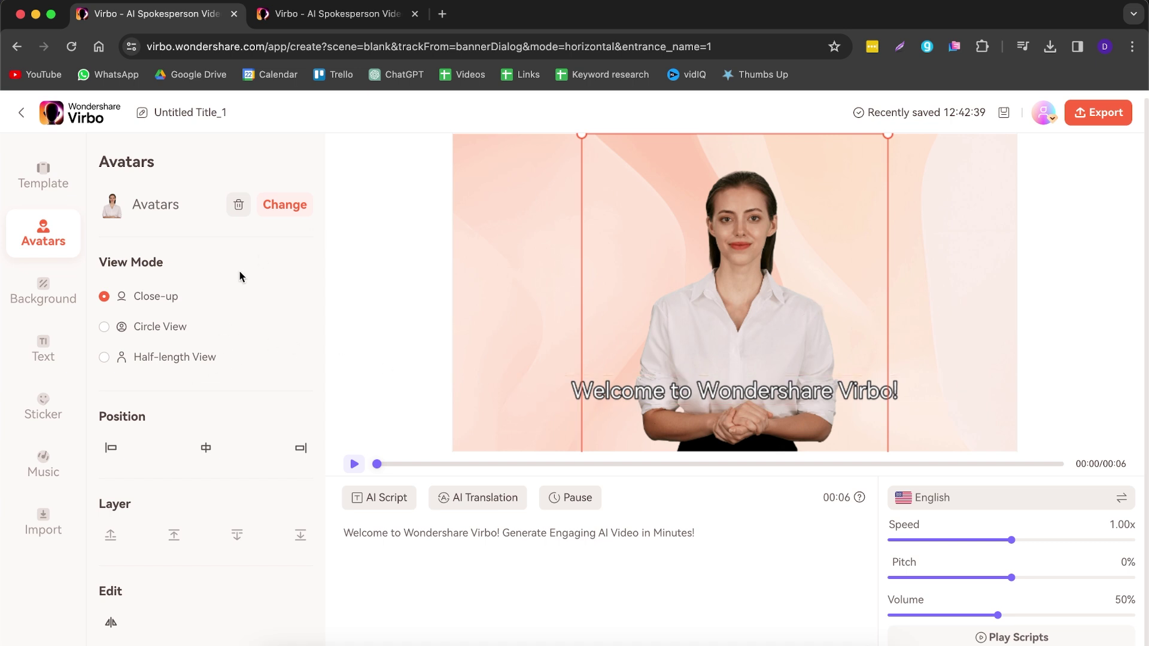
left_click(144, 334)
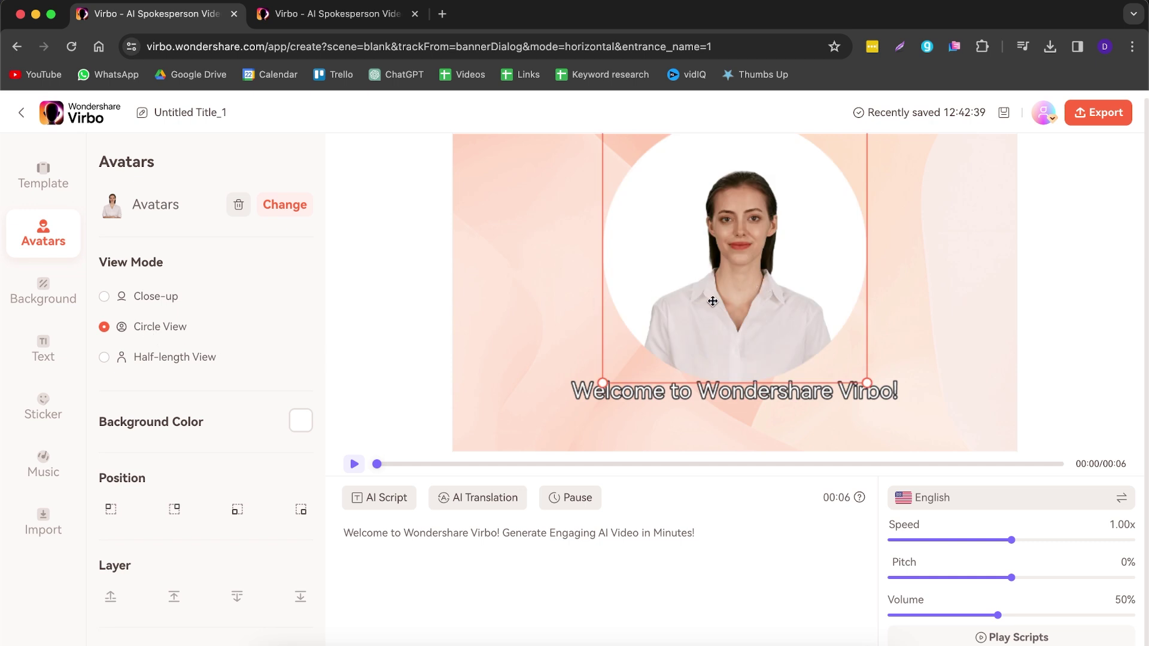
left_click_drag(738, 258, 716, 286)
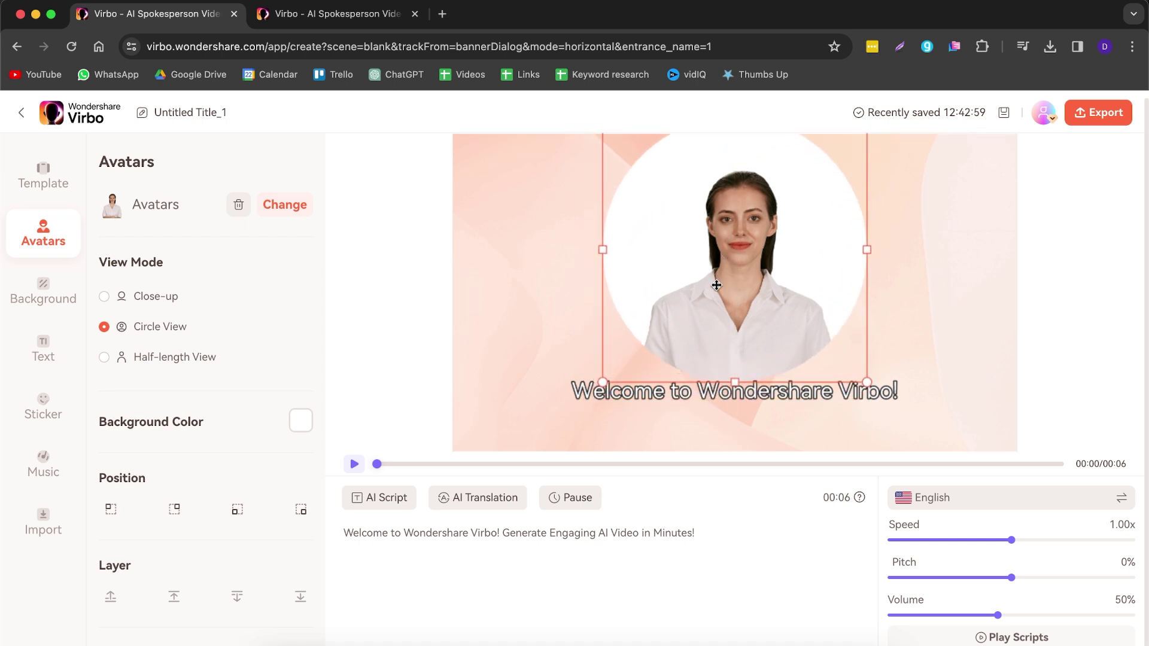
left_click(298, 512)
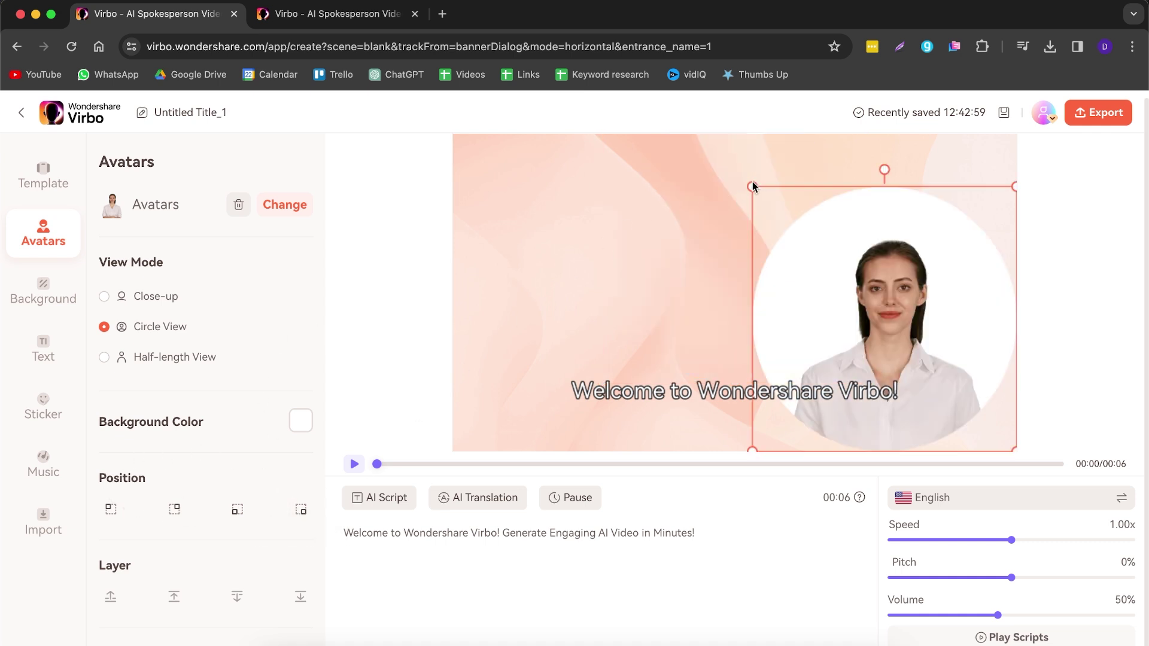
left_click(751, 185)
left_click_drag(753, 187, 866, 289)
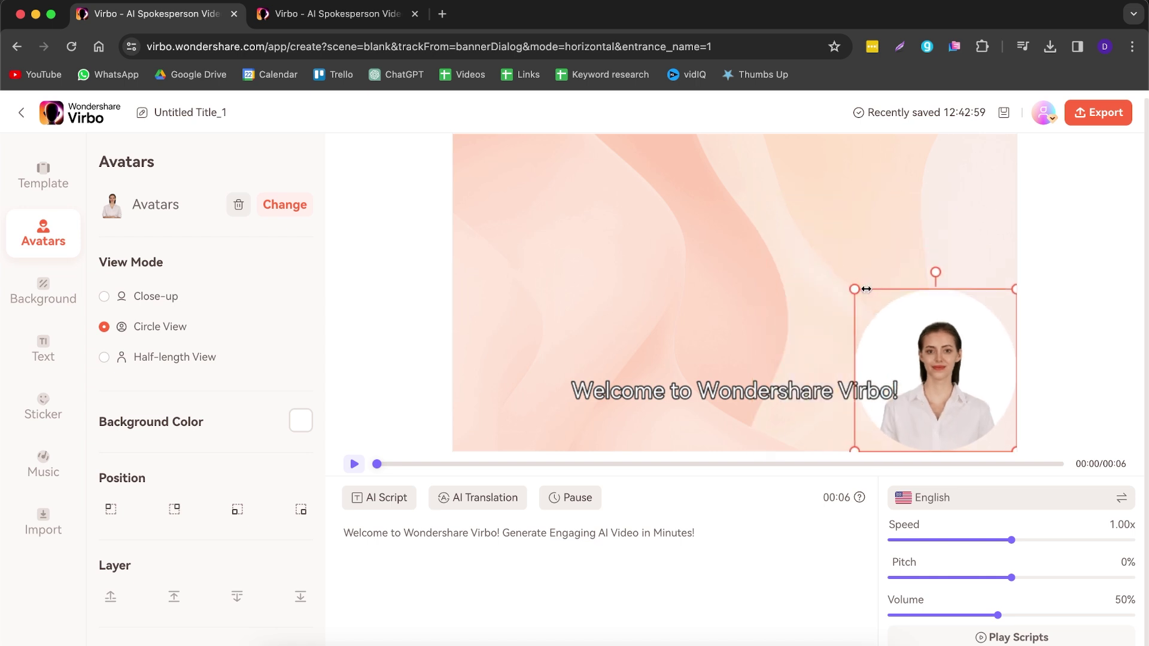
left_click(142, 298)
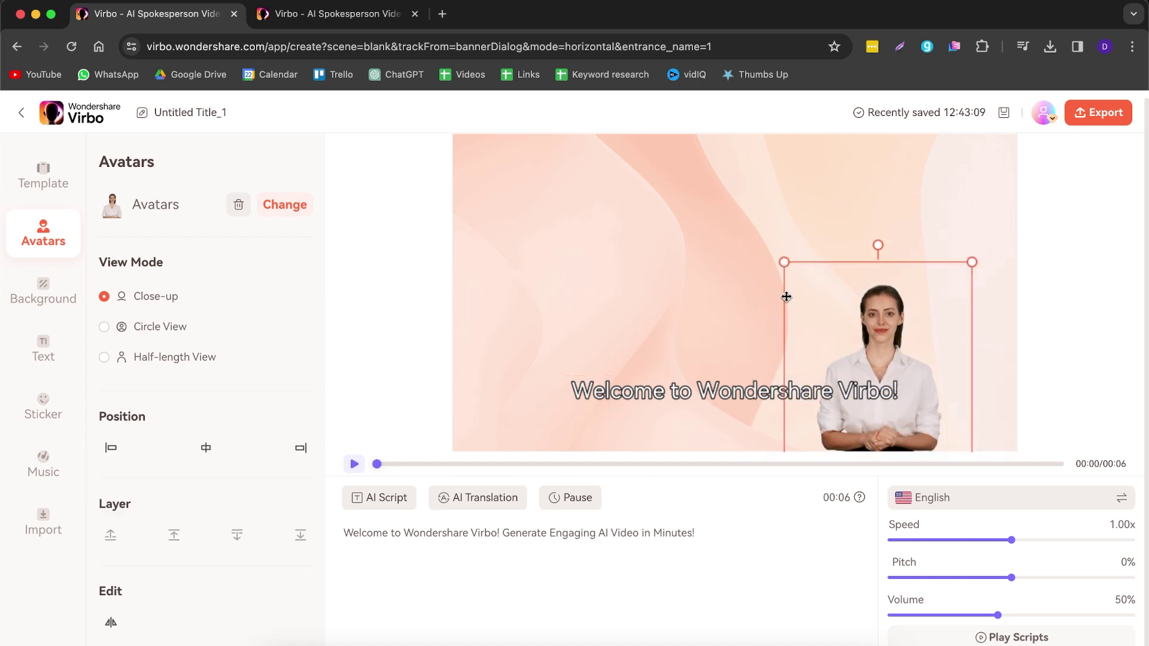
left_click_drag(786, 297, 565, 167)
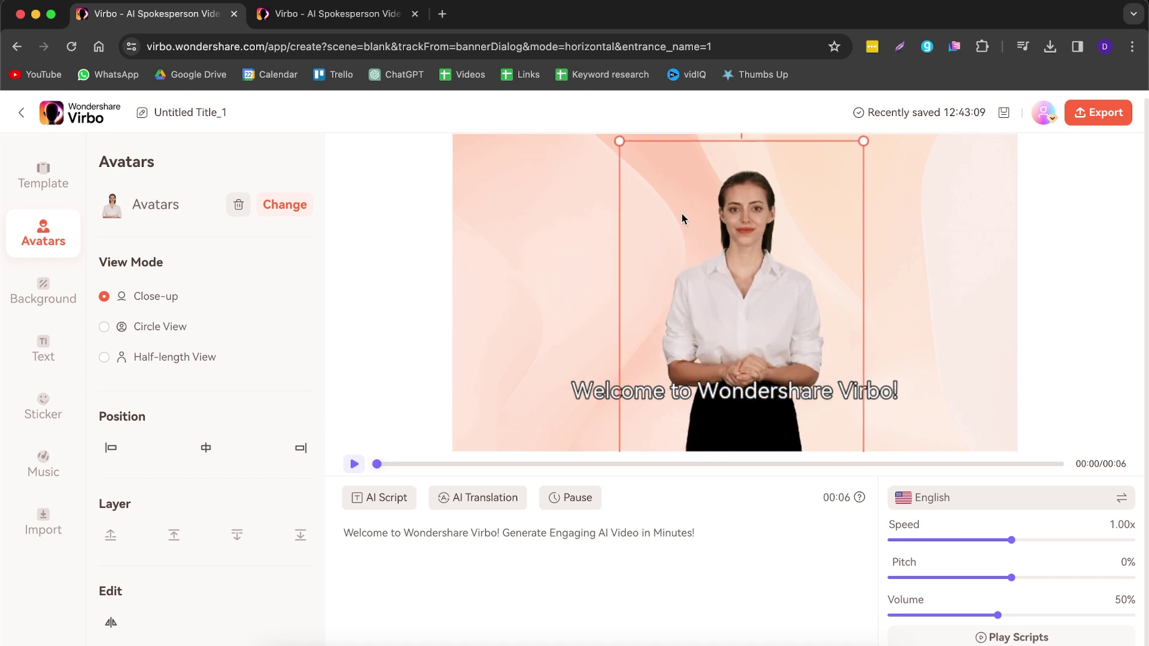
left_click_drag(724, 246, 717, 293)
left_click_drag(608, 189, 583, 143)
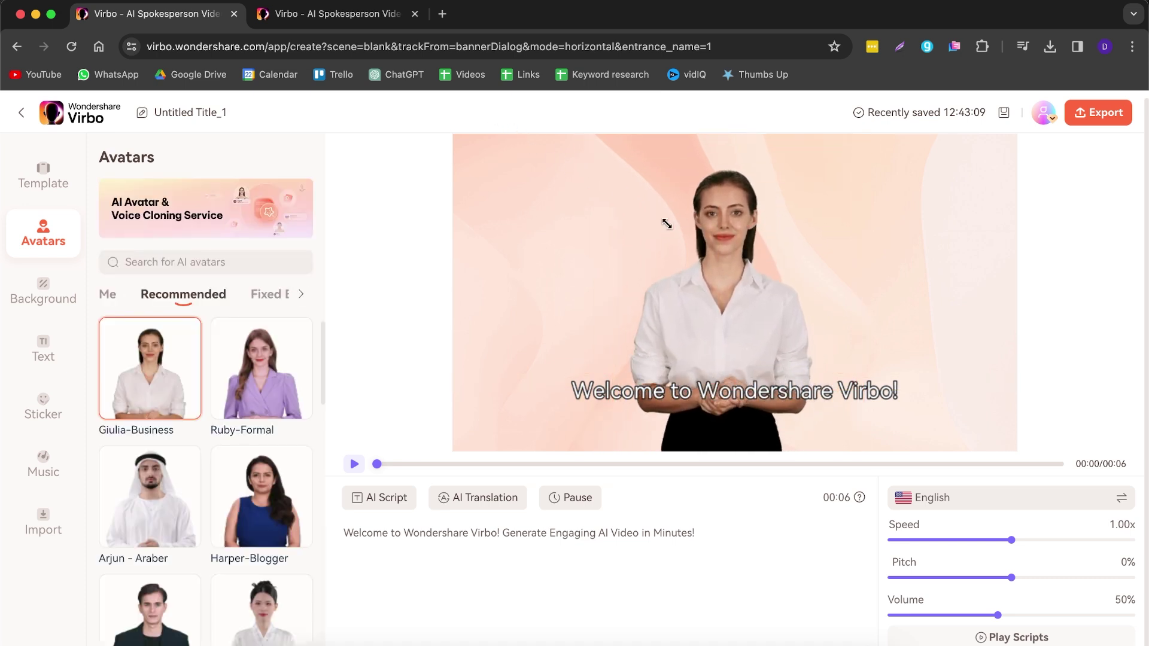
left_click(711, 289)
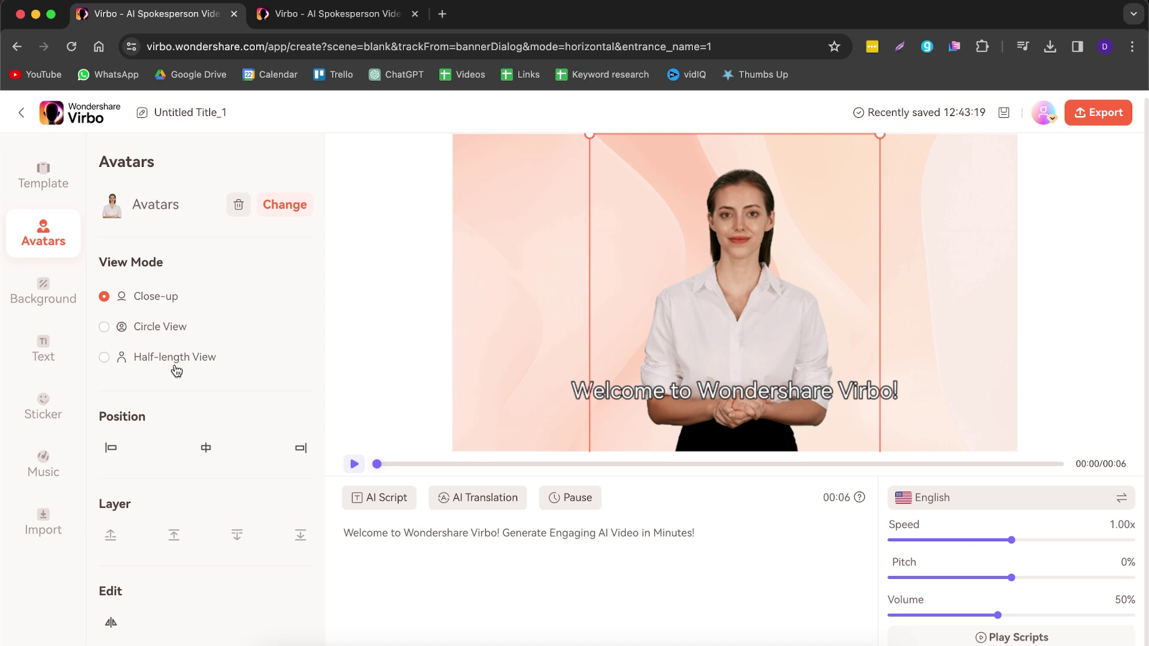
scroll(187, 396, "down", 1)
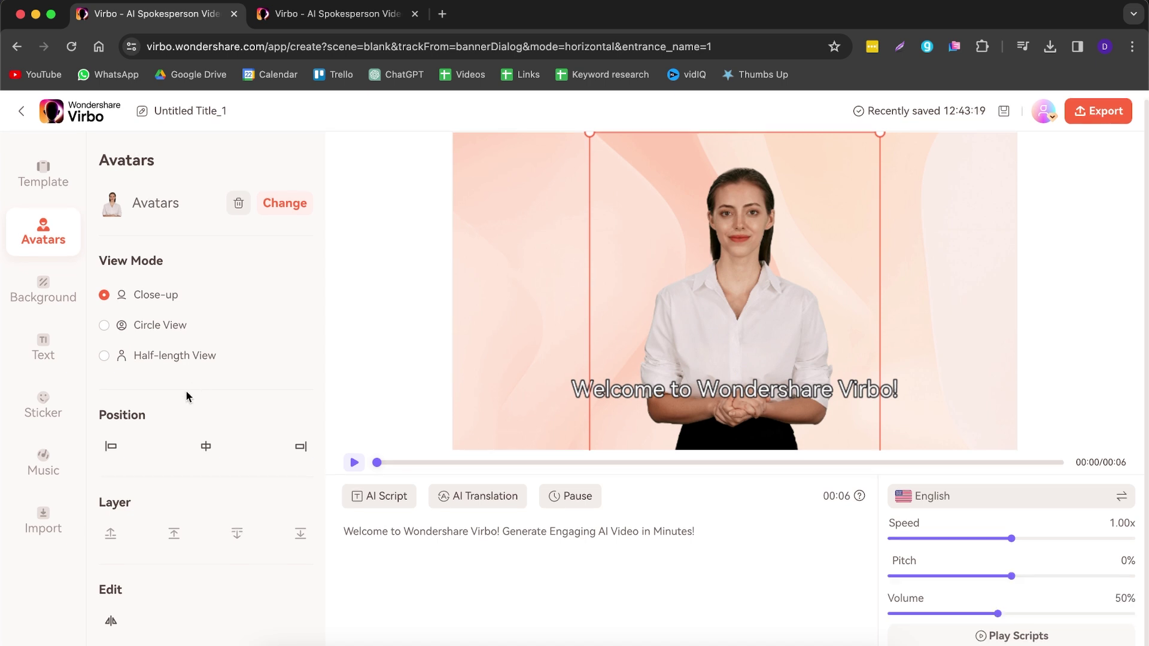
Step: Apply the beige soft light-and-shadow background from the Simple background category
left_click(56, 300)
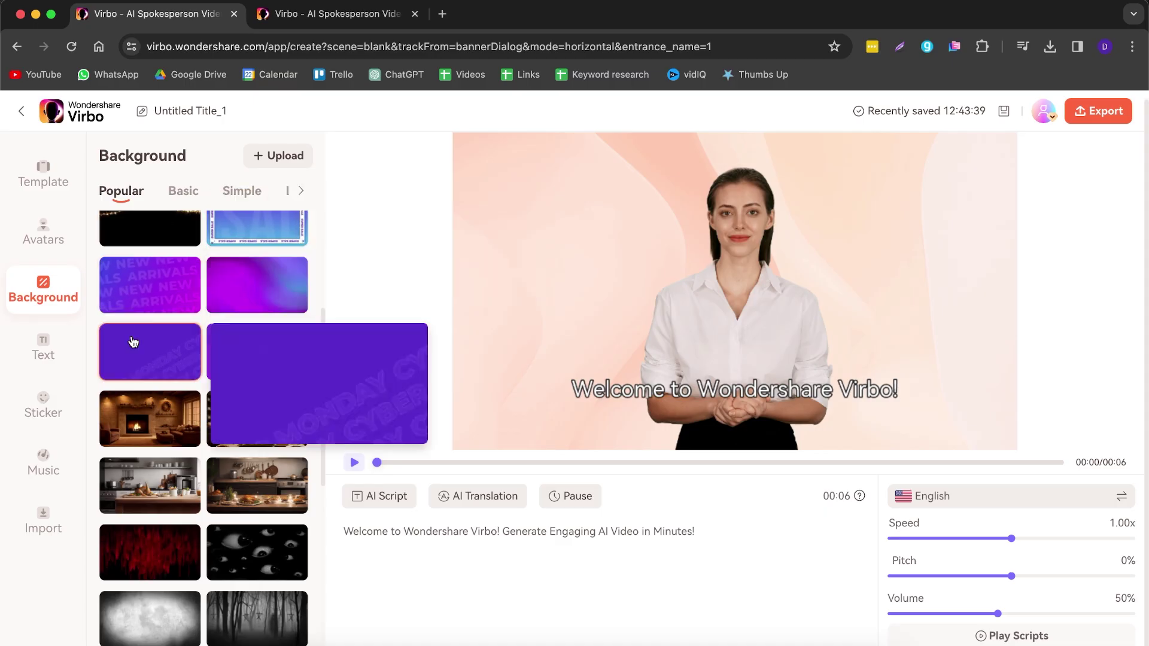
scroll(149, 359, "down", 5)
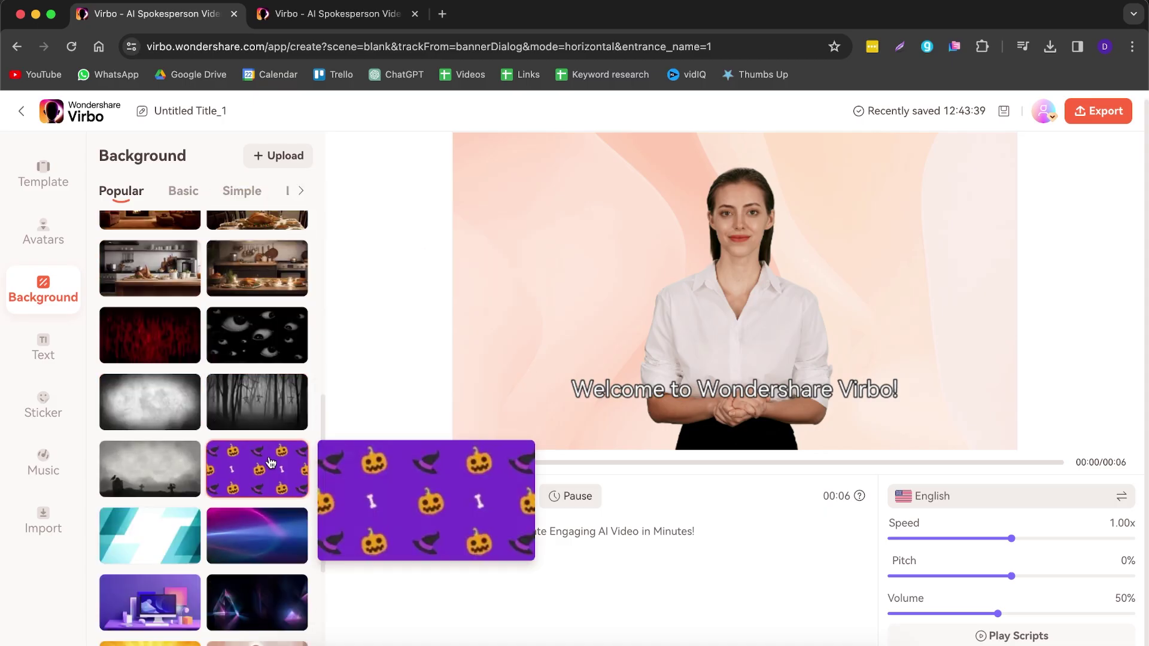
mouse_move(265, 307)
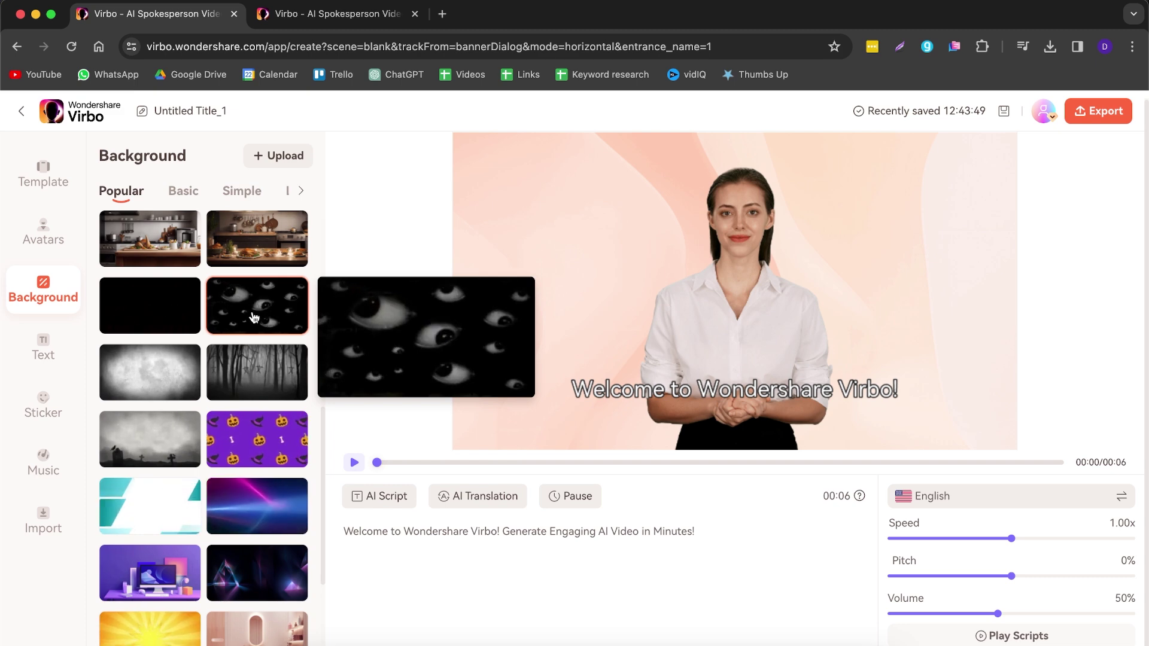
scroll(206, 323, "up", 5)
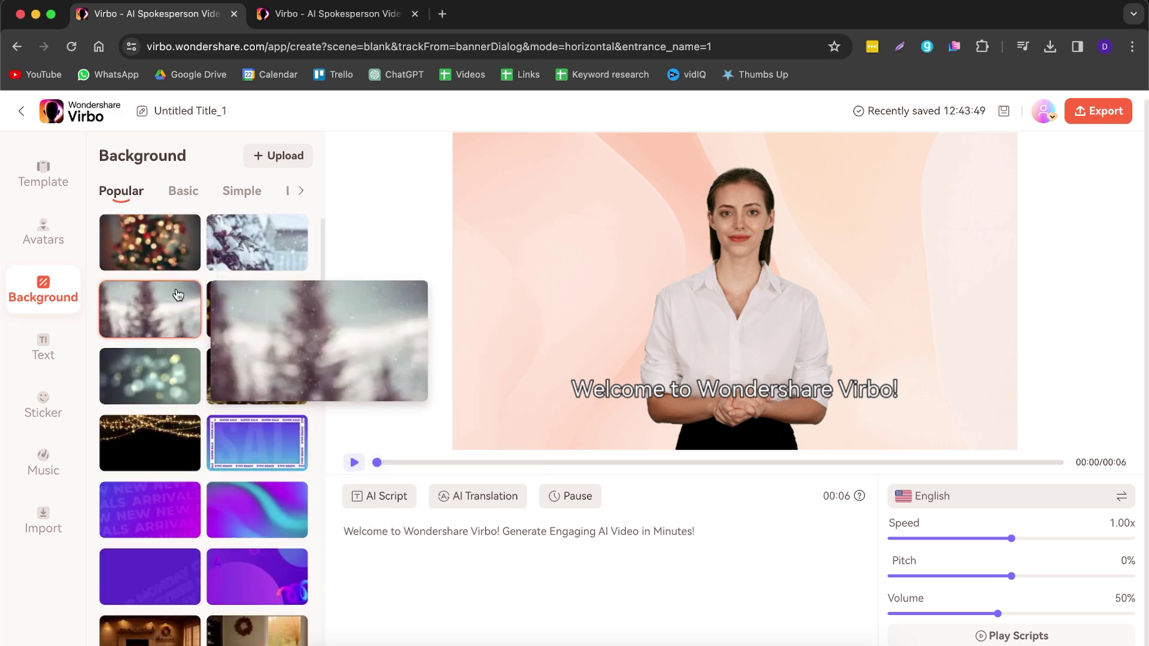
left_click(179, 201)
mouse_move(154, 235)
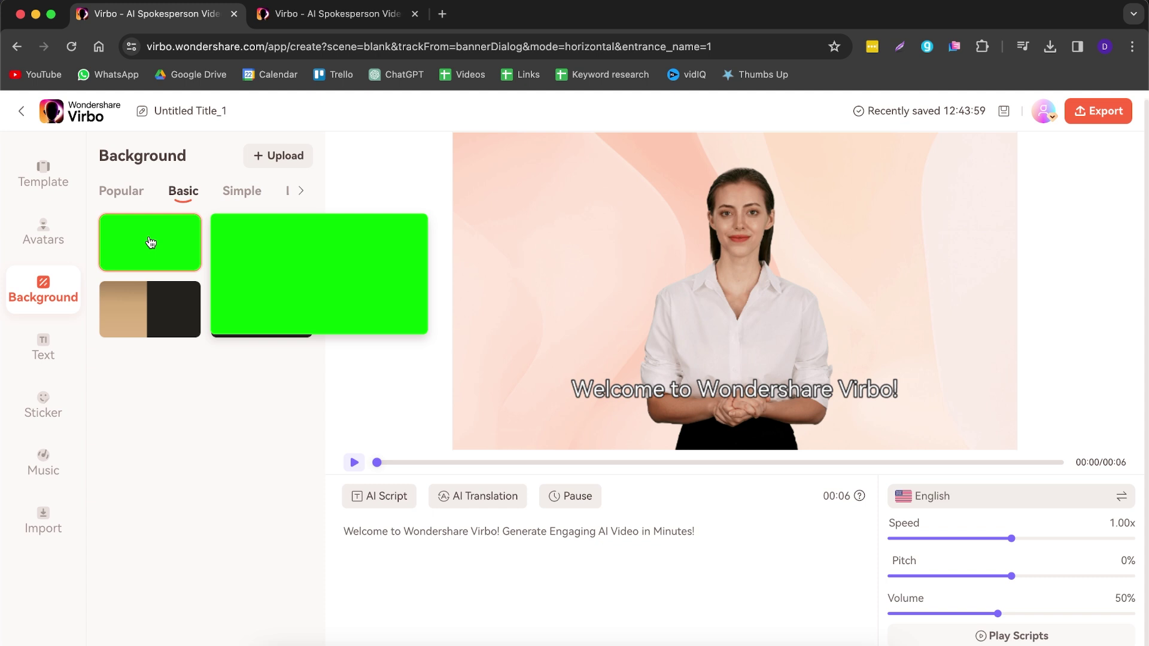
left_click(240, 191)
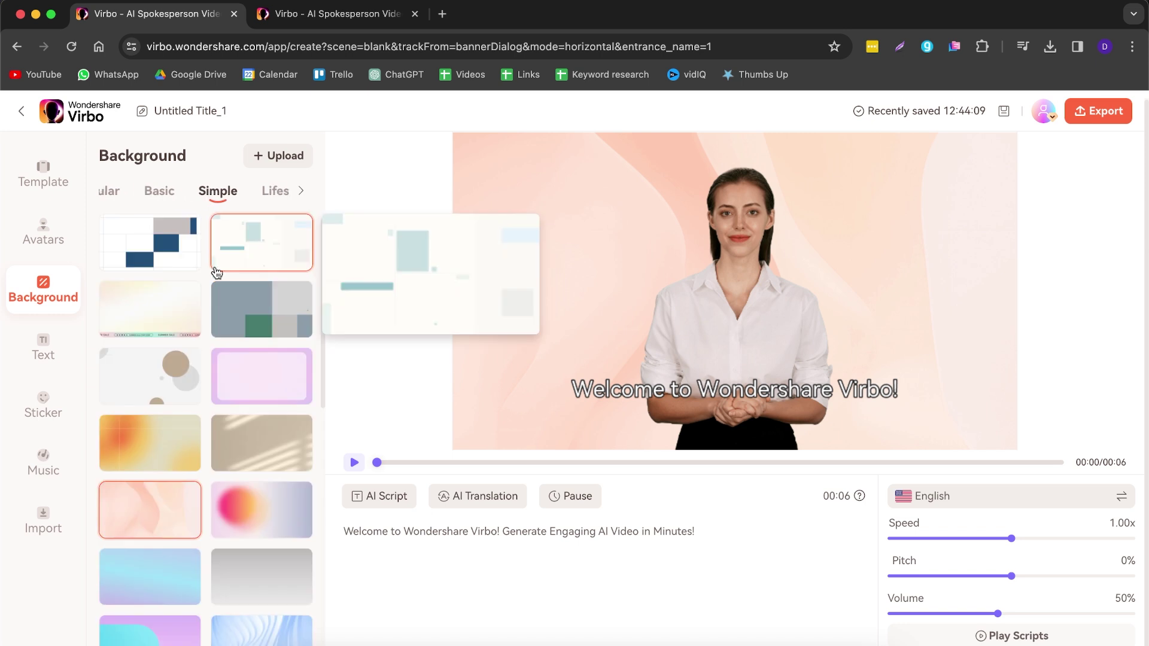
scroll(254, 502, "down", 3)
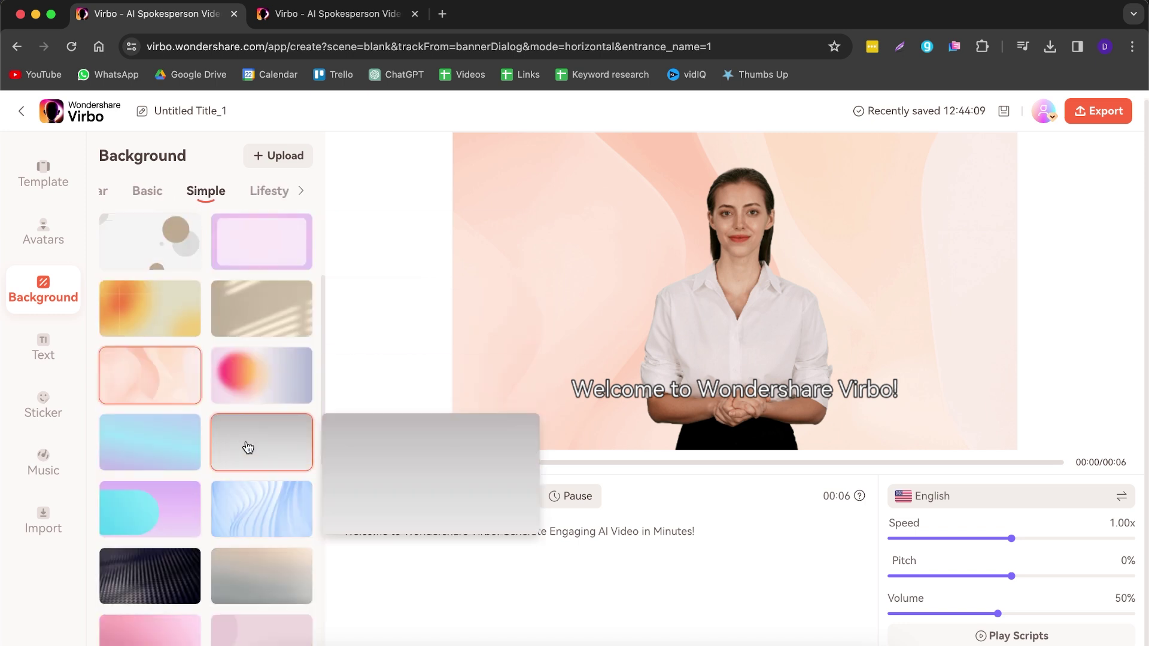
left_click(257, 334)
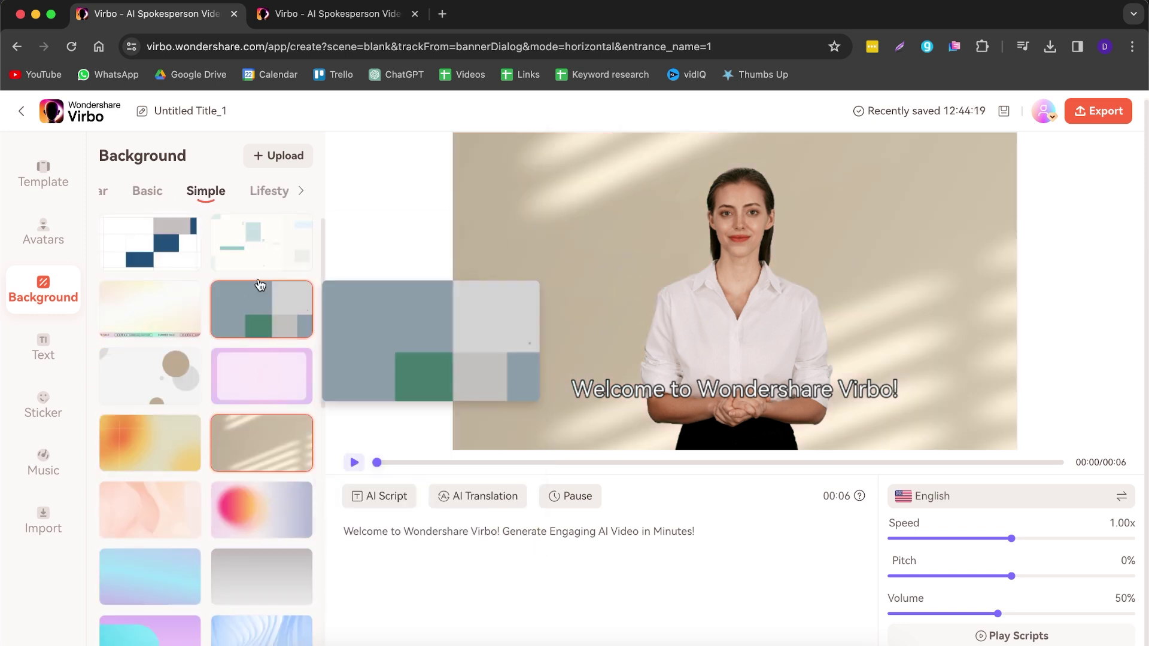
left_click(263, 192)
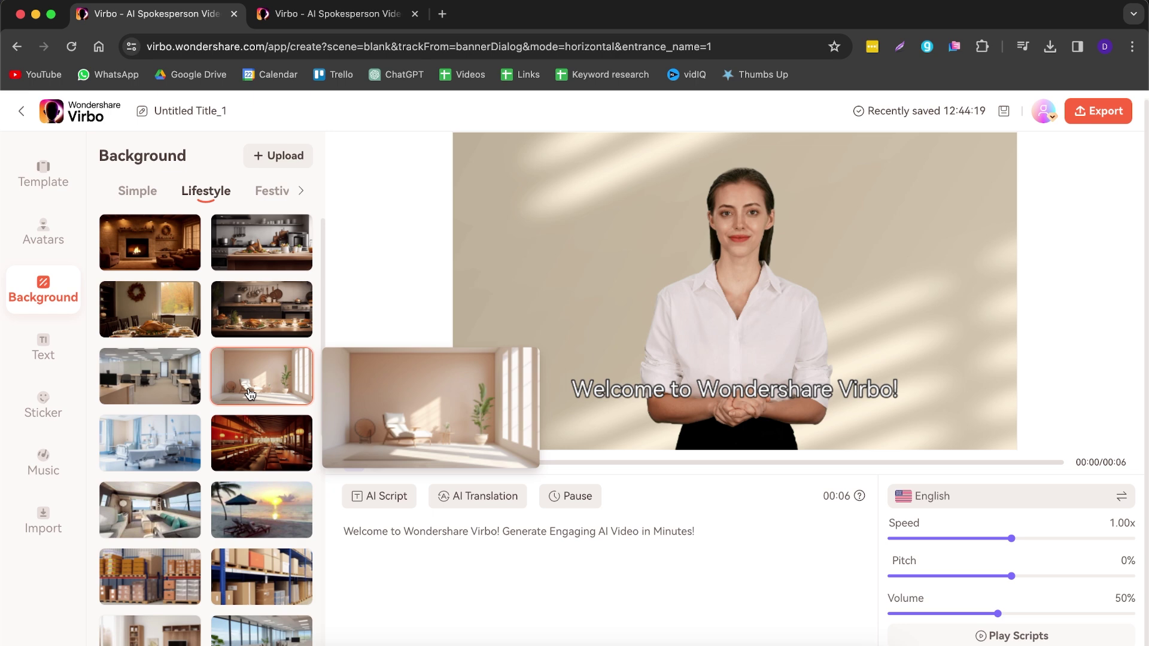
Step: Try the beige plant room and yacht interior backgrounds, then shift and shrink the presenter
left_click(260, 382)
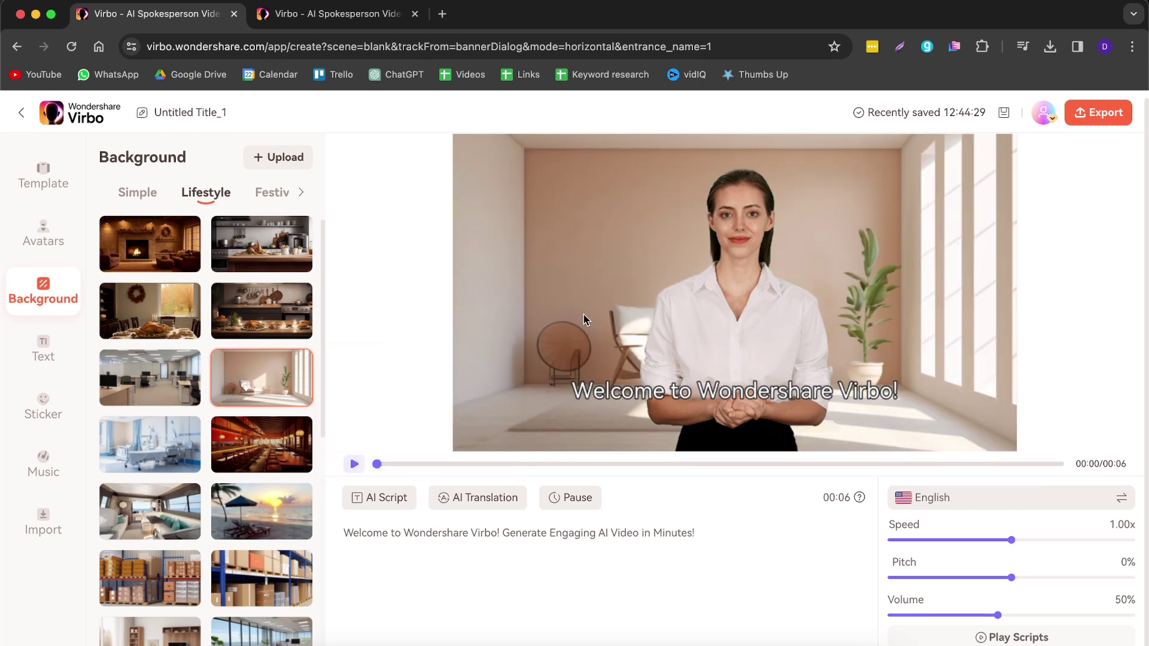
scroll(150, 443, "down", 2)
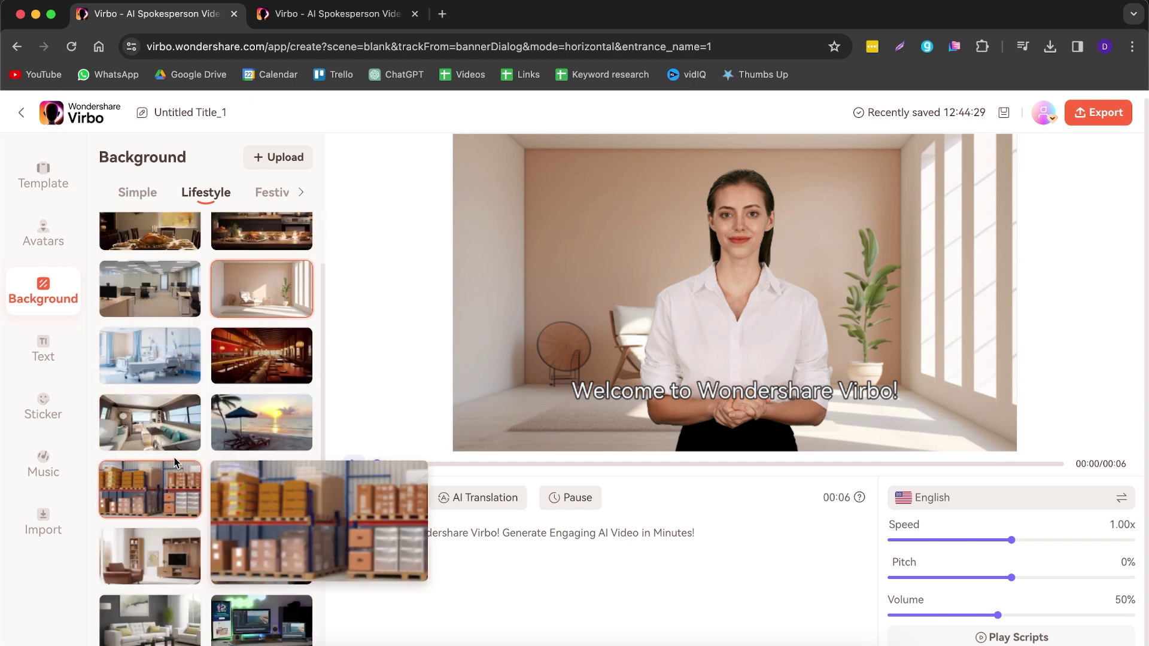
left_click(167, 442)
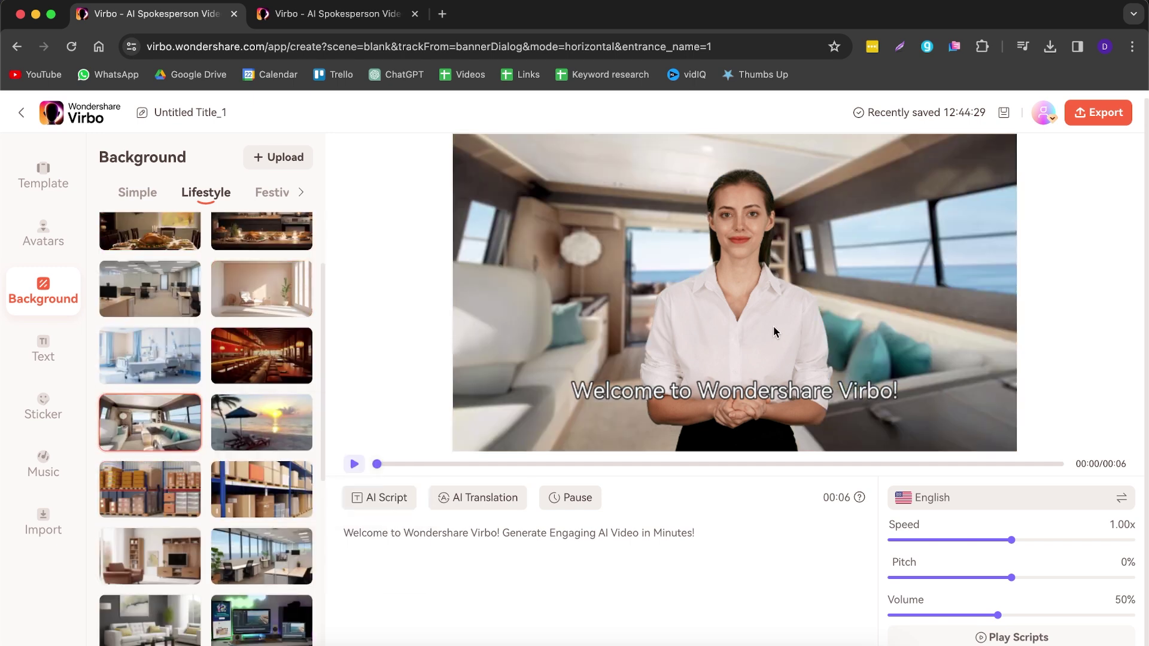
left_click_drag(728, 336, 656, 333)
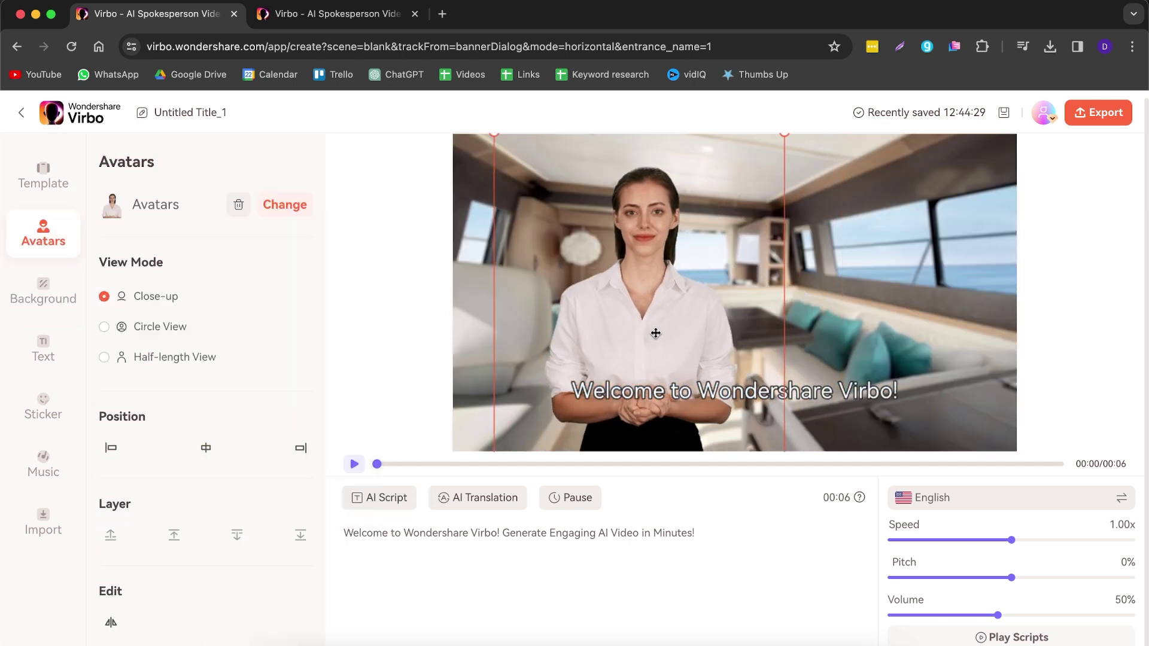
left_click_drag(782, 137, 706, 215)
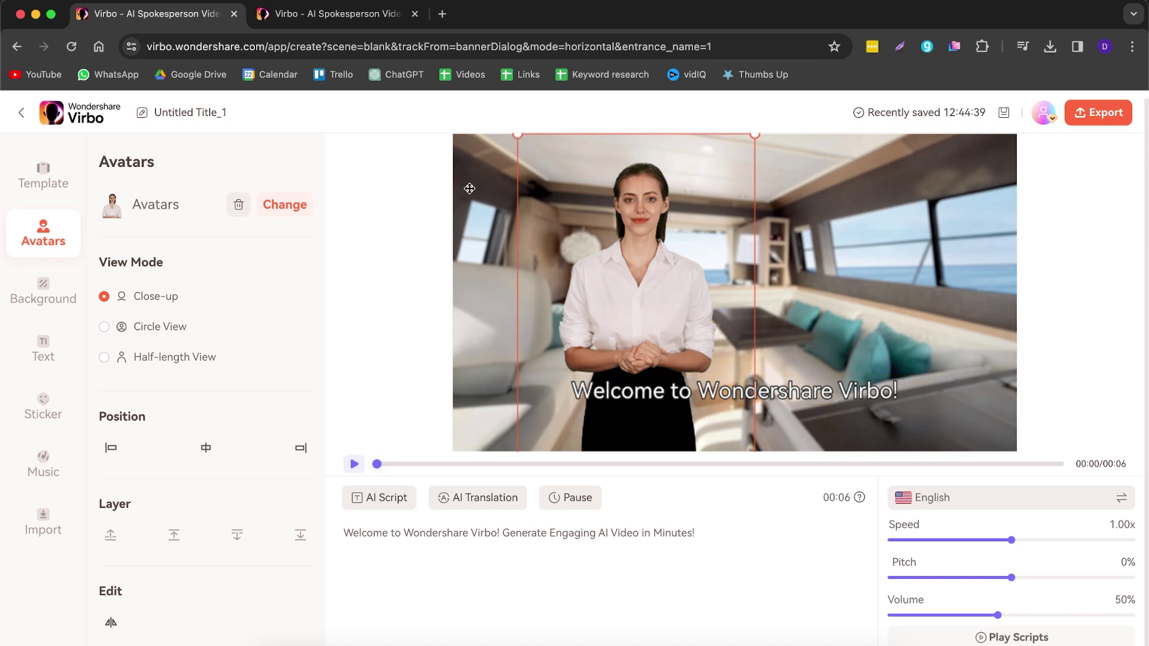
Step: Apply the open-plan office background and make the presenter slightly smaller
left_click(54, 283)
mouse_move(182, 464)
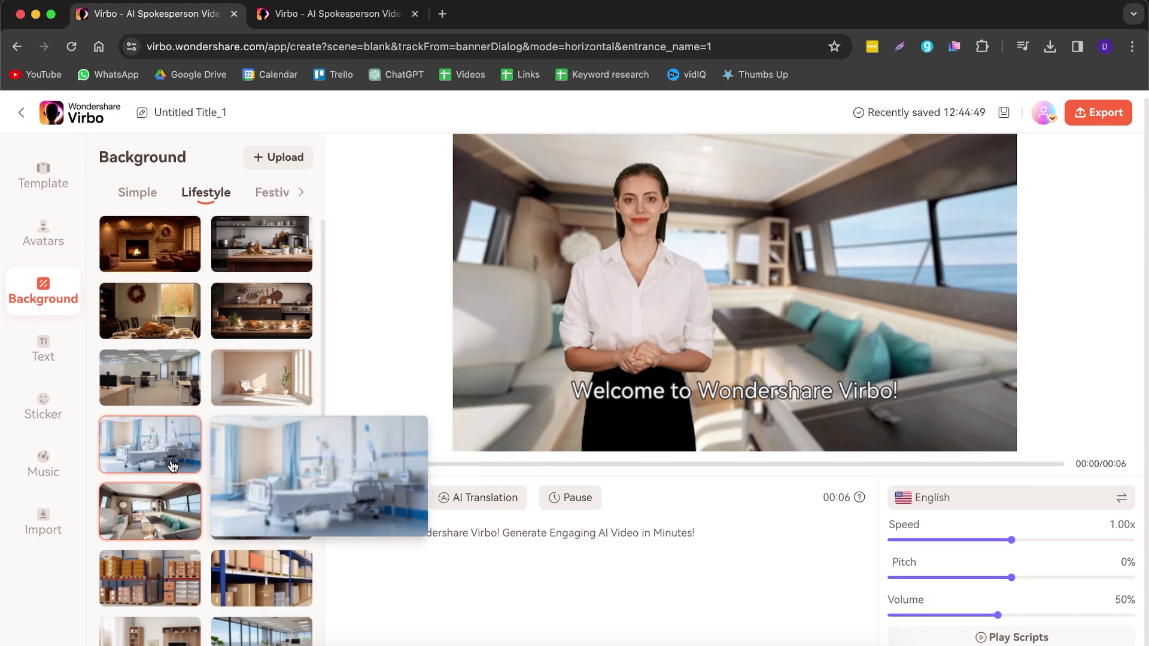
mouse_move(207, 442)
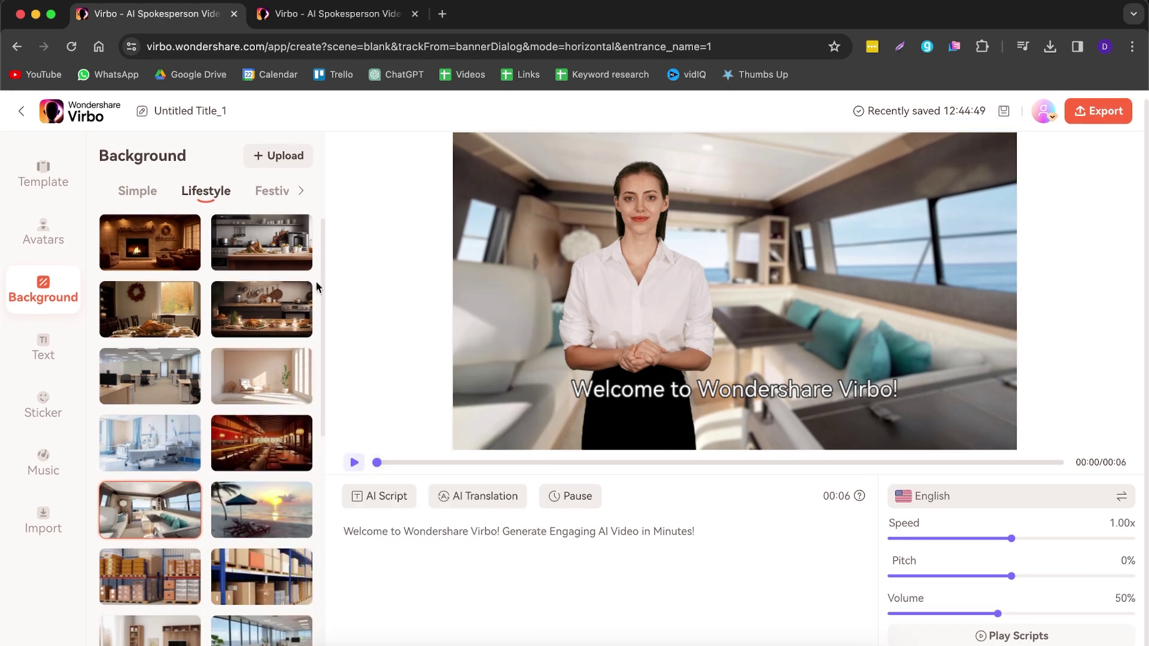
scroll(321, 306, "down", 2)
left_click_drag(320, 306, 329, 454)
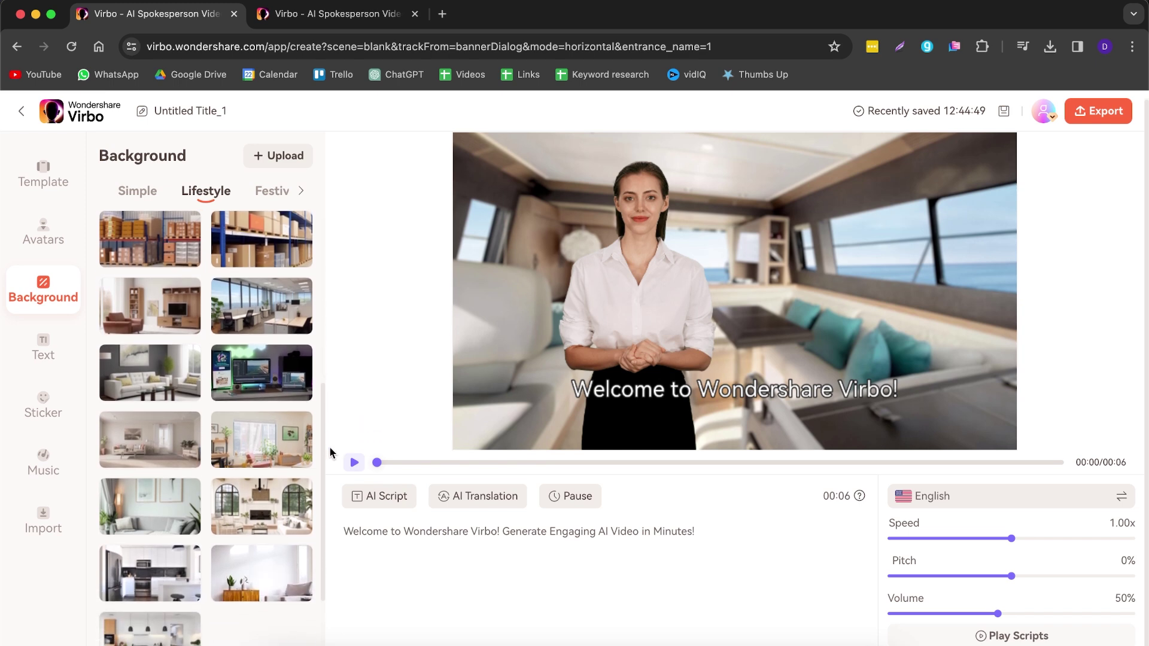
left_click(277, 323)
left_click(659, 293)
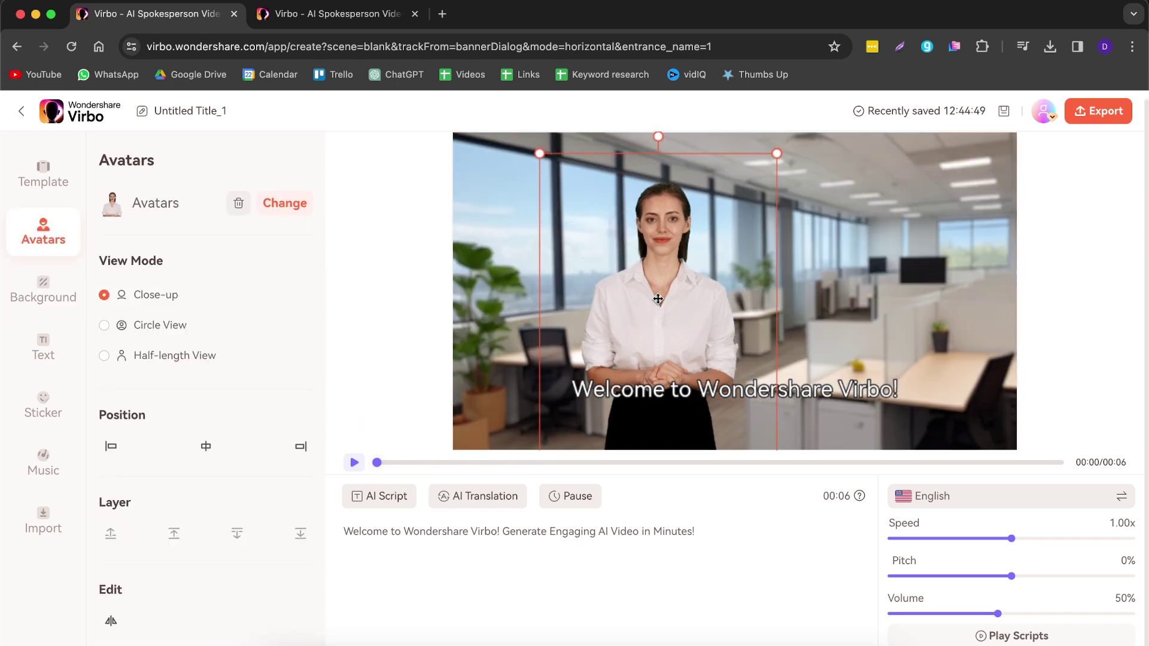
left_click_drag(537, 155, 527, 147)
Step: Reveal more background categories in the background panel
left_click(43, 291)
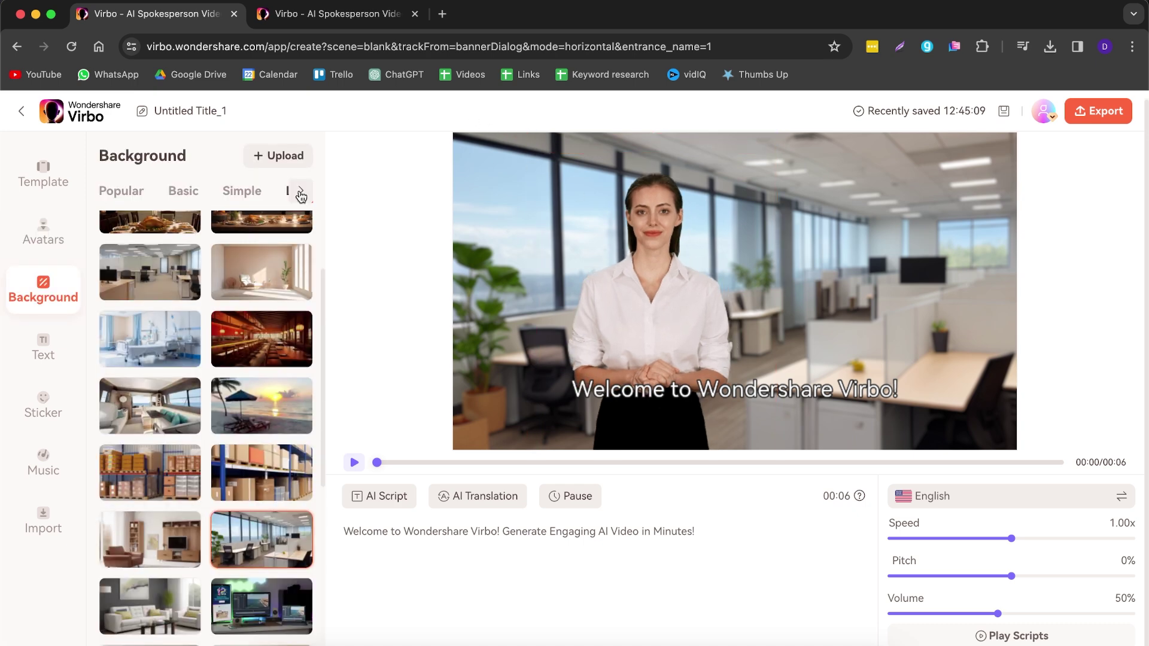
left_click(297, 193)
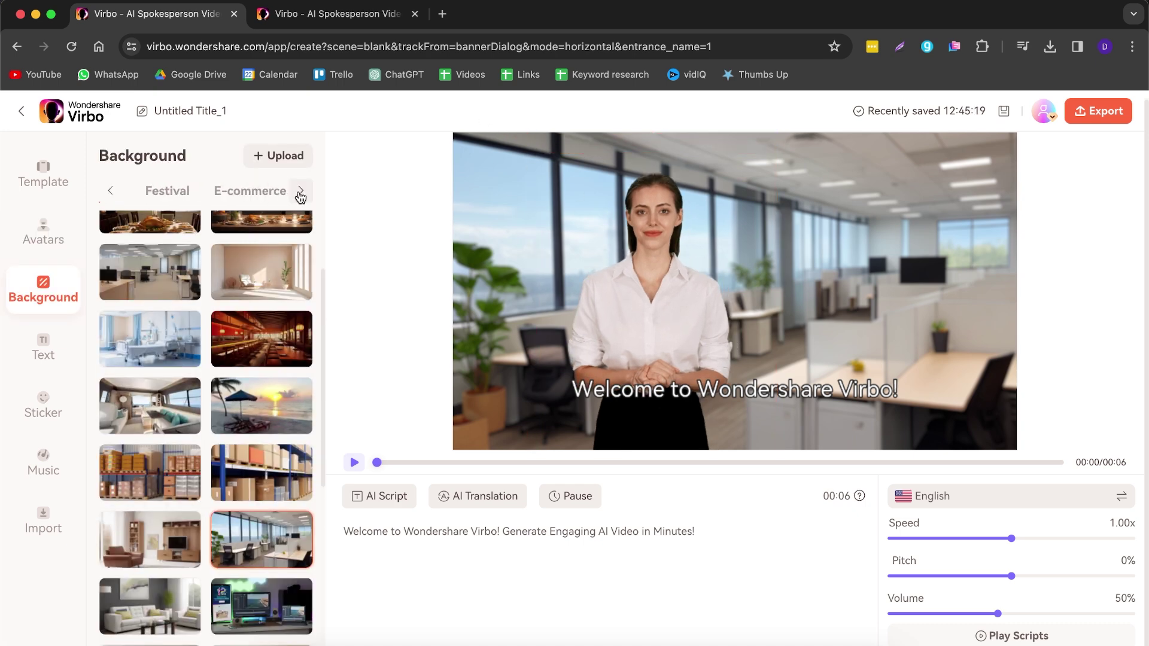
left_click(297, 193)
mouse_move(341, 206)
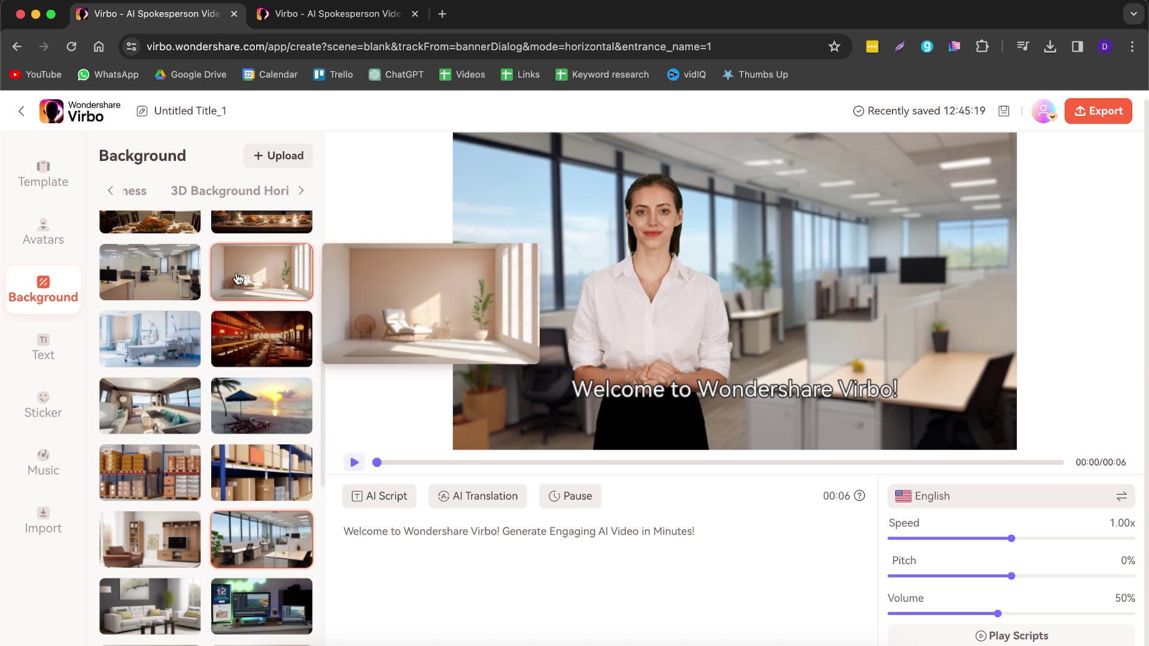
Step: Upload 'background park.jpg' from the Virbo backgrounds folder and confirm the crop
left_click(281, 155)
left_click(295, 257)
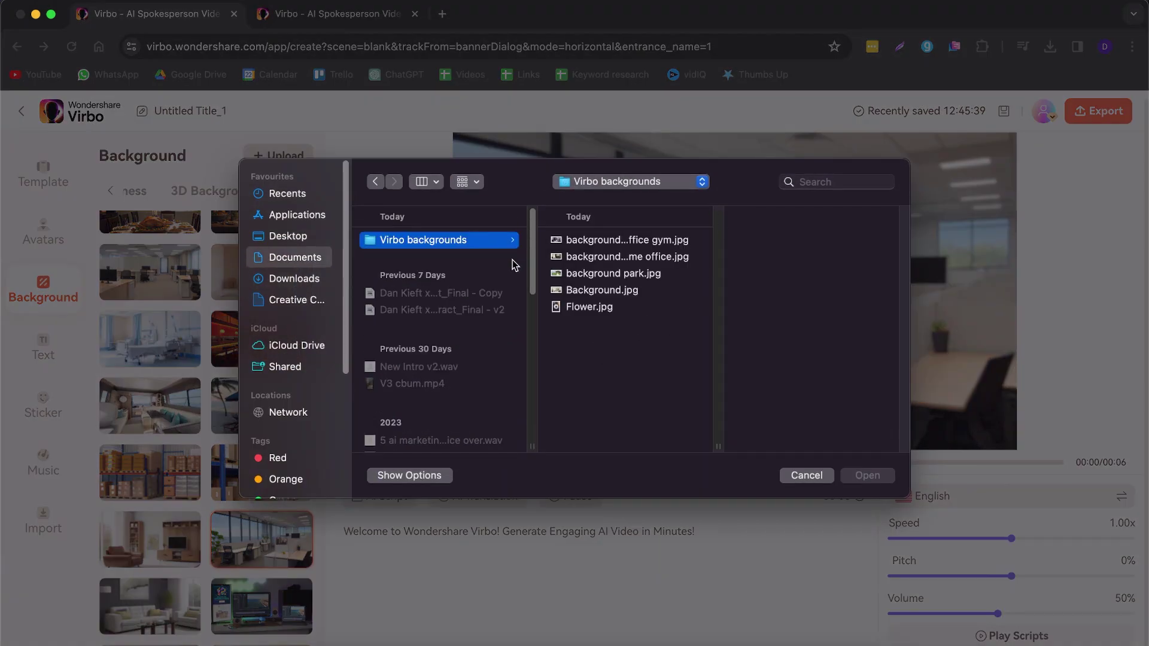
left_click(606, 242)
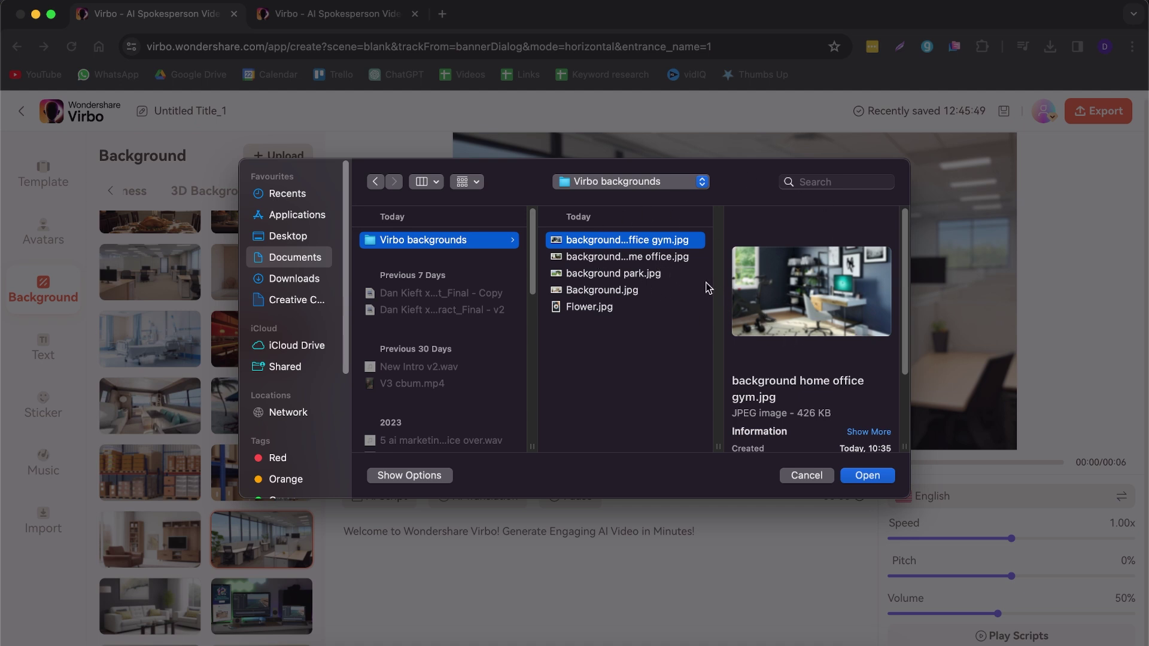
left_click(621, 262)
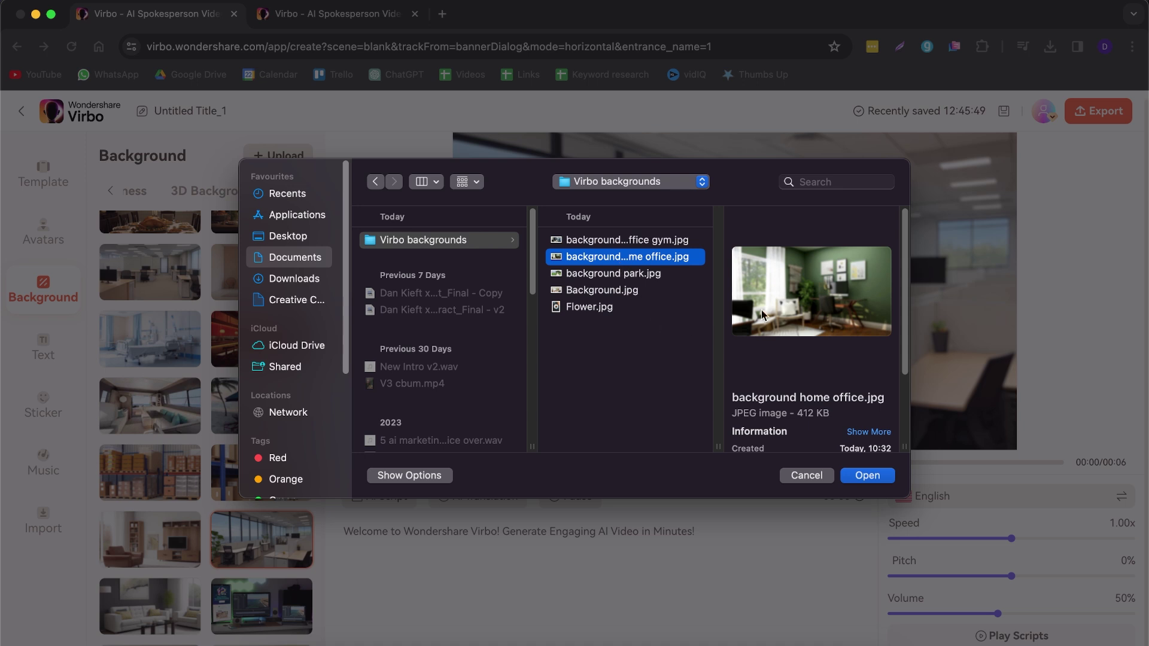
left_click(620, 276)
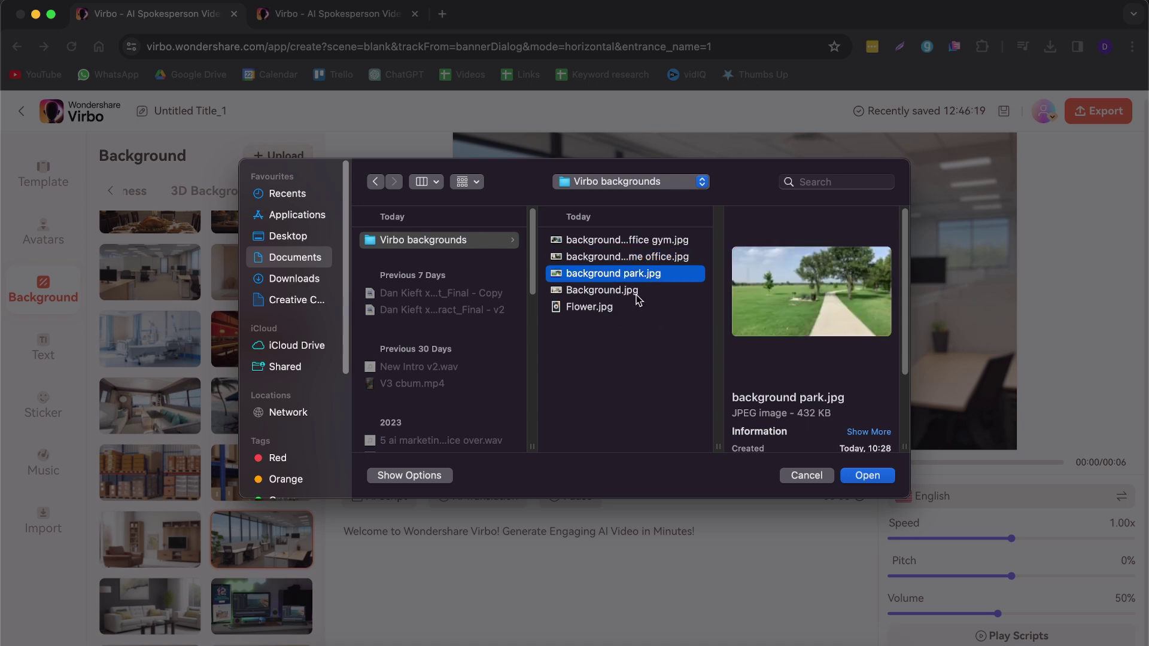
left_click(591, 291)
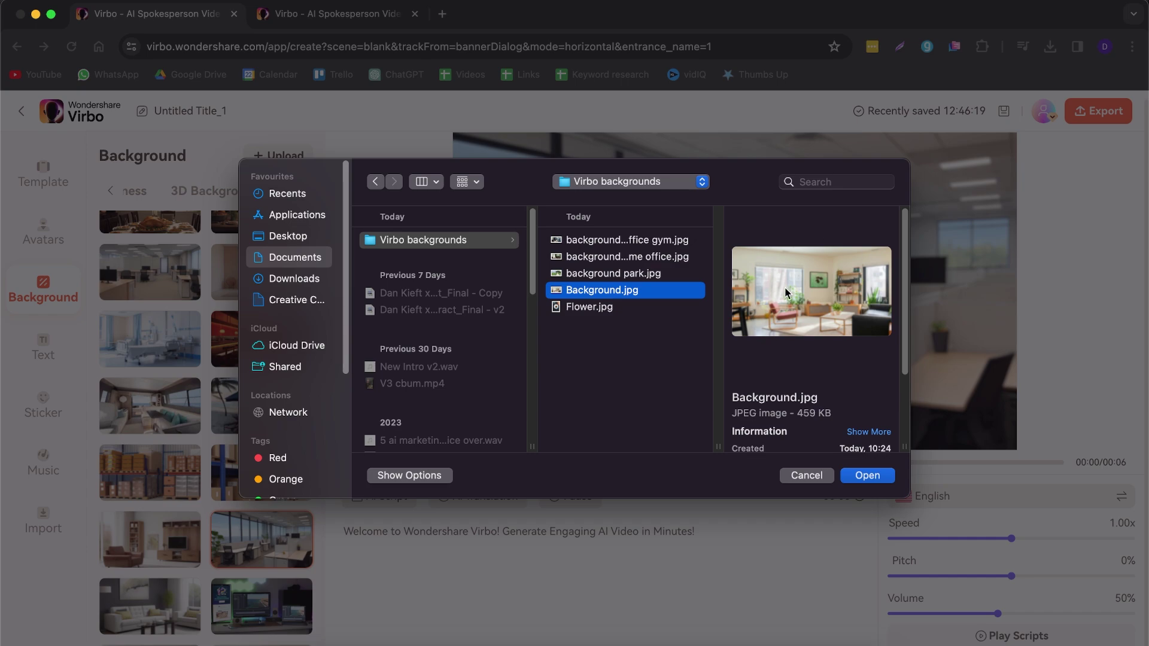
left_click(626, 273)
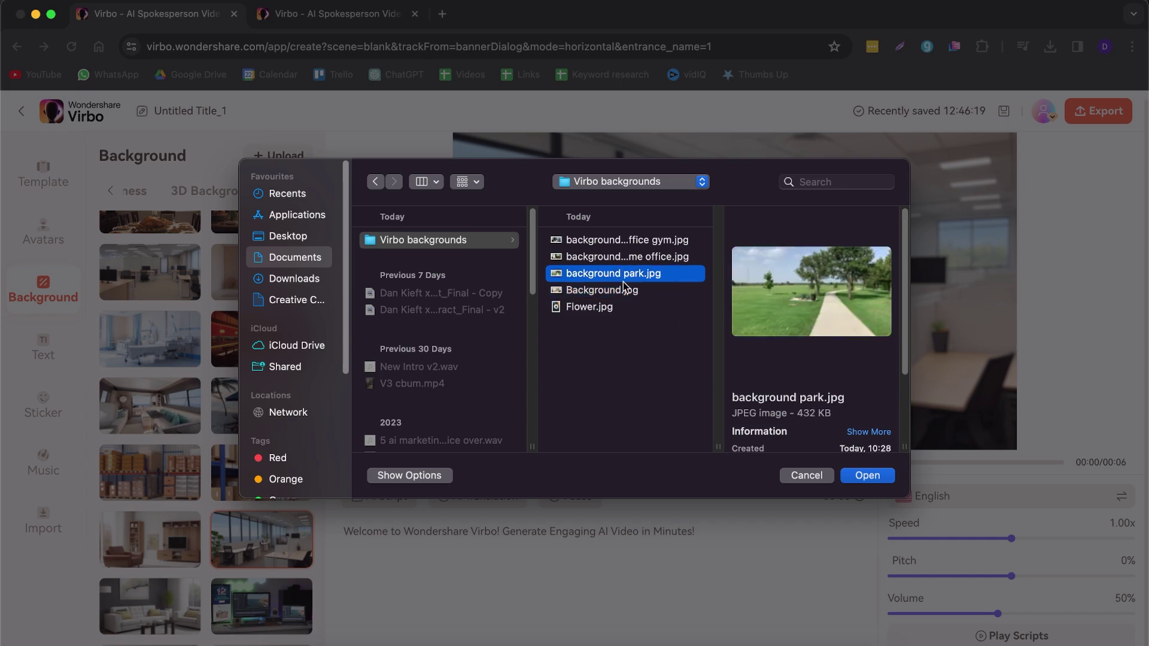
left_click(860, 475)
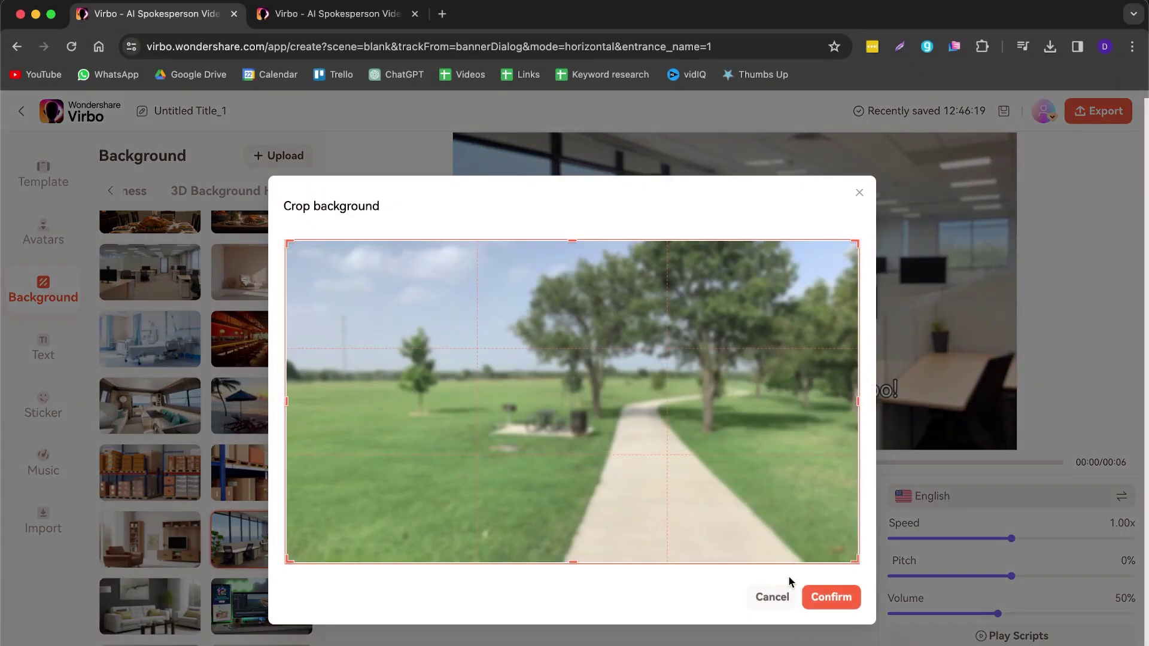
left_click(829, 596)
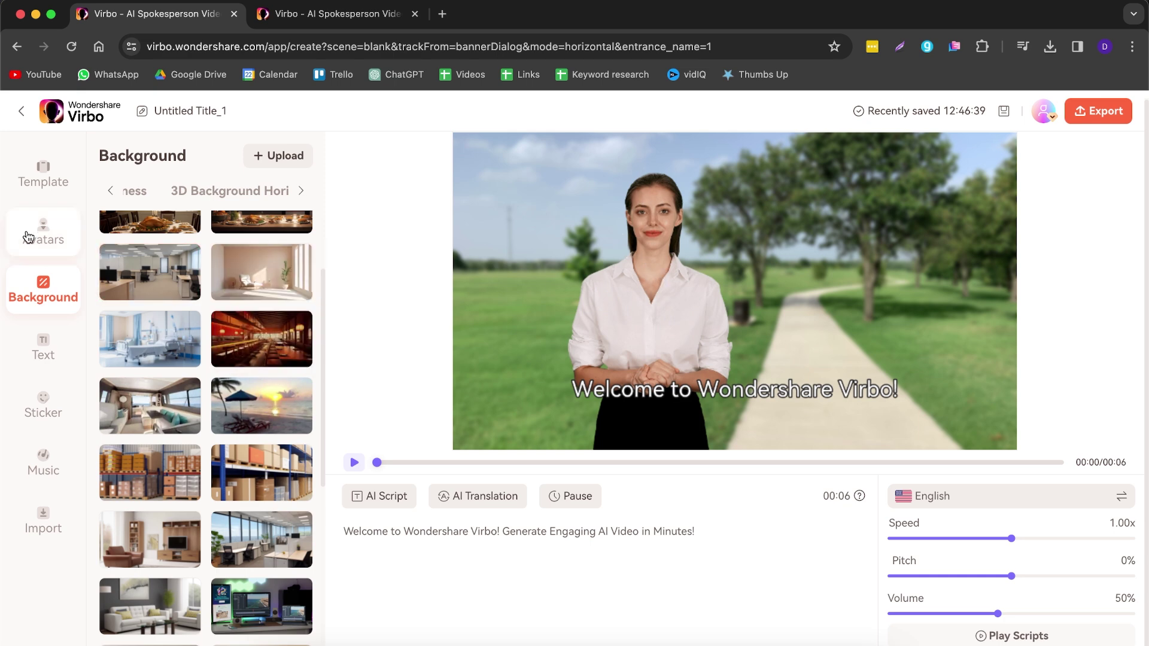
Step: Search avatars for 'gi', try Giulia-Sport, and select the presenter on the canvas
left_click(50, 240)
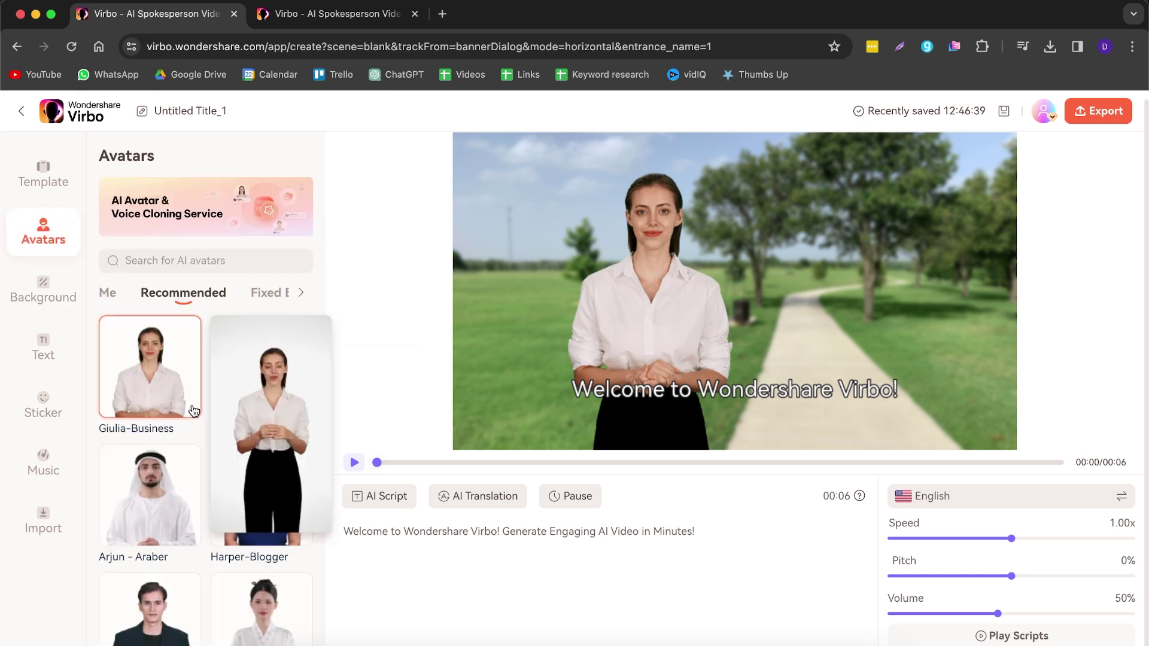
left_click(144, 268)
type("giulia")
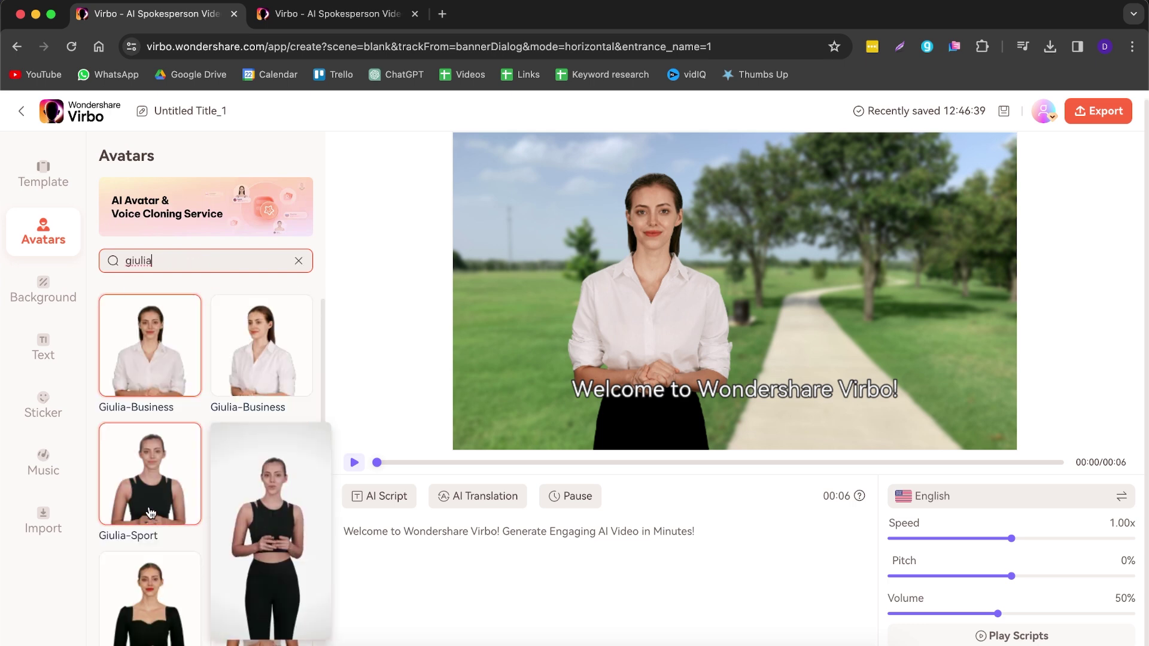
left_click(149, 473)
left_click(649, 308)
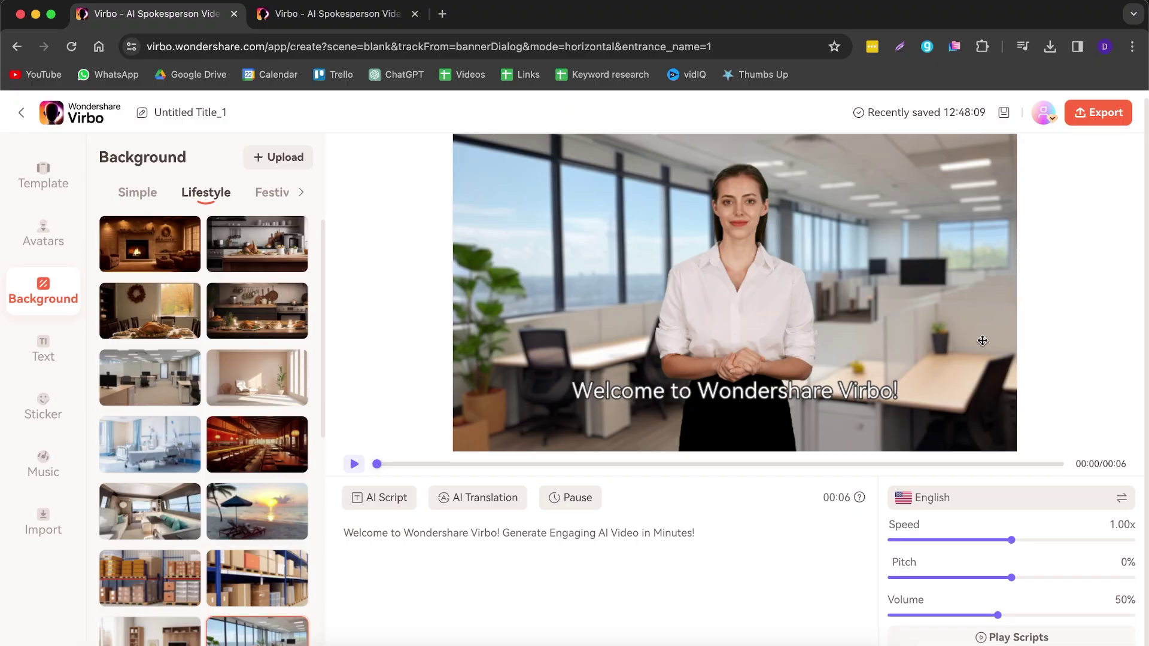
Step: Add a heading, move the presenter right and the heading top-left, then add another text element
left_click(40, 353)
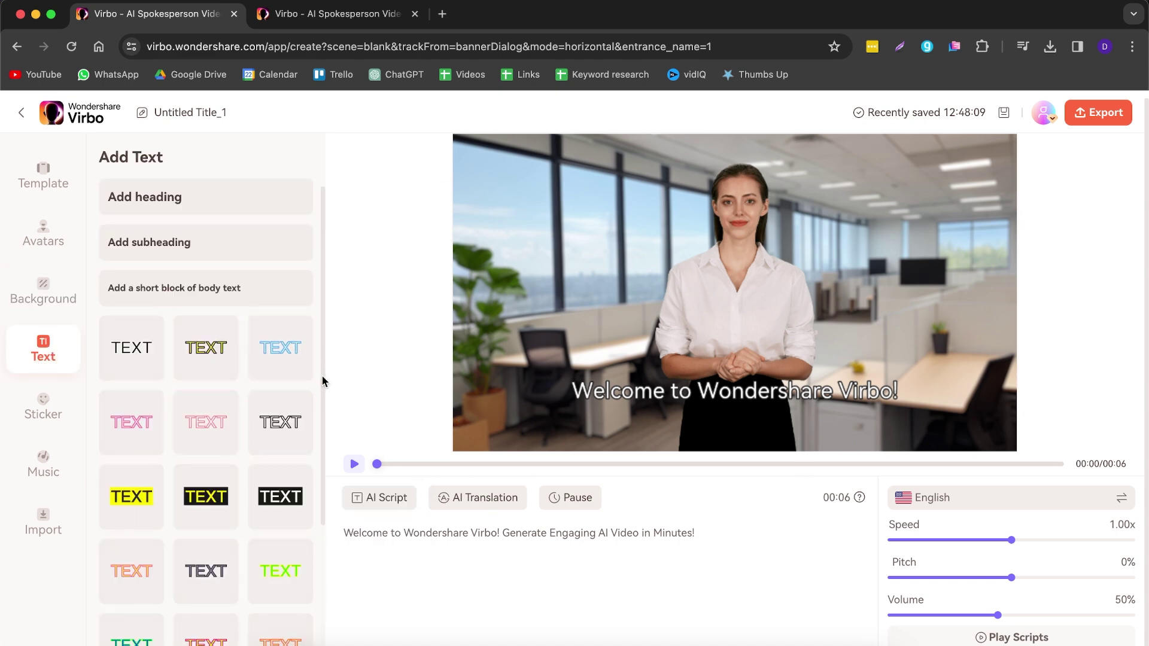
left_click(192, 210)
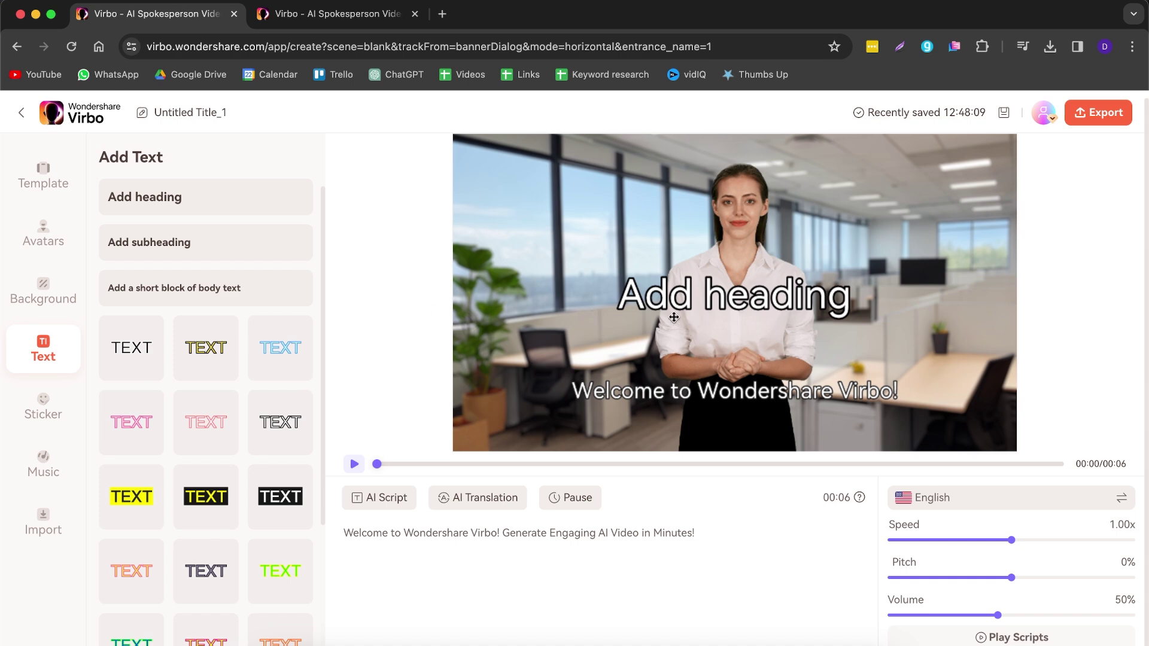
left_click_drag(743, 232, 933, 229)
left_click_drag(713, 300, 660, 223)
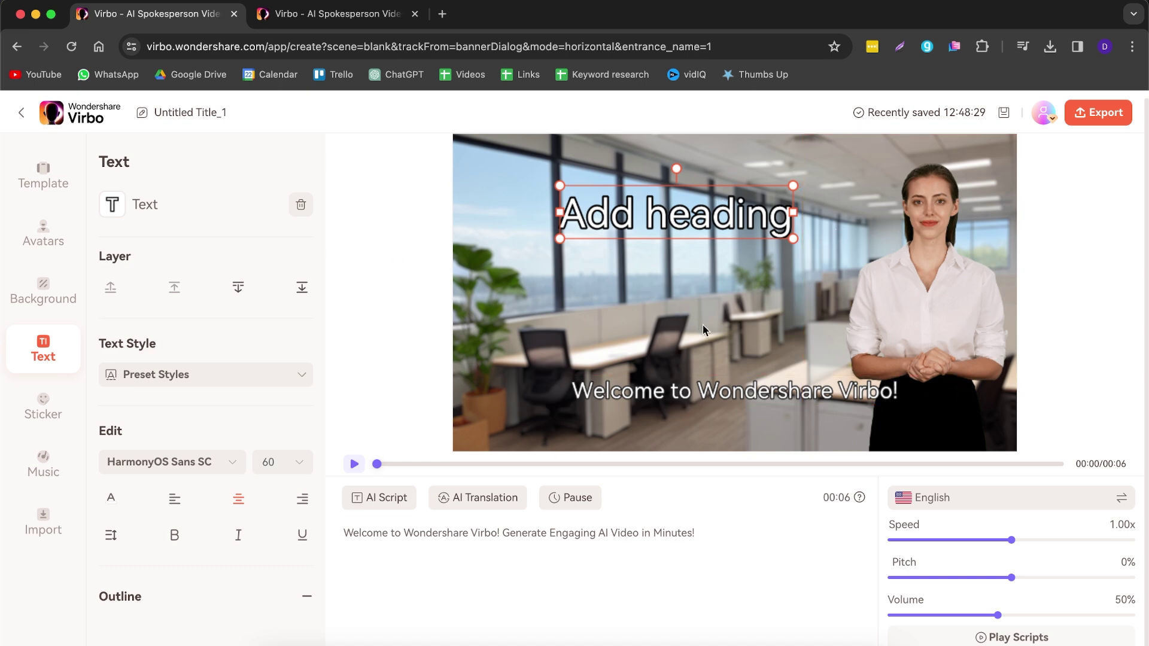
left_click(43, 347)
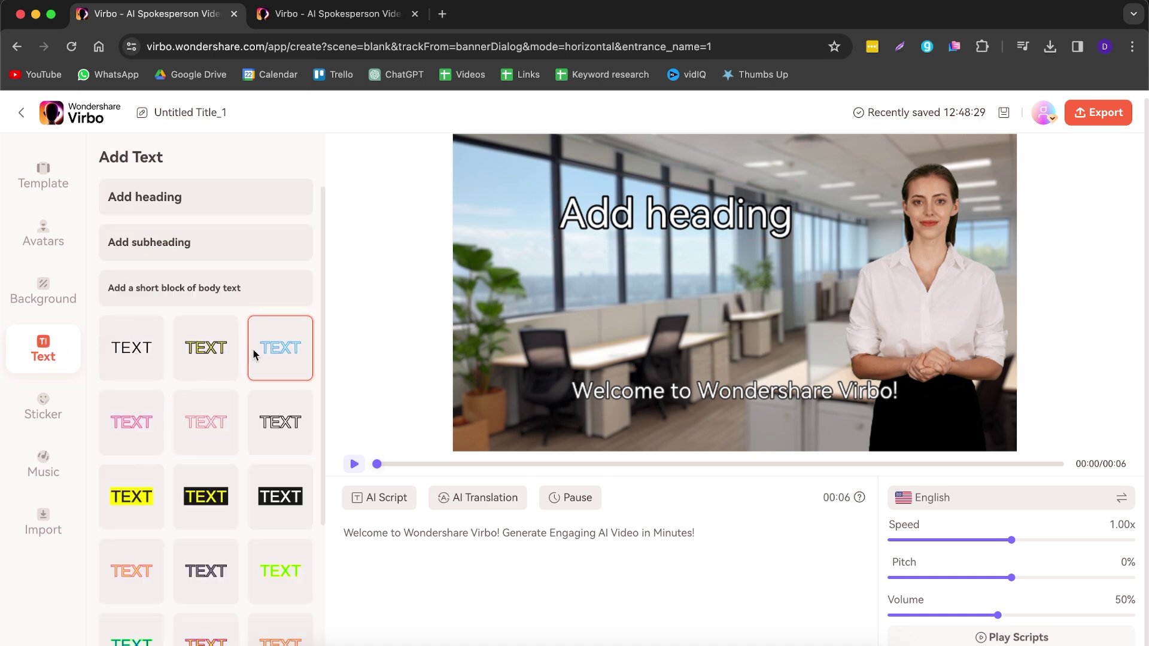
left_click(120, 501)
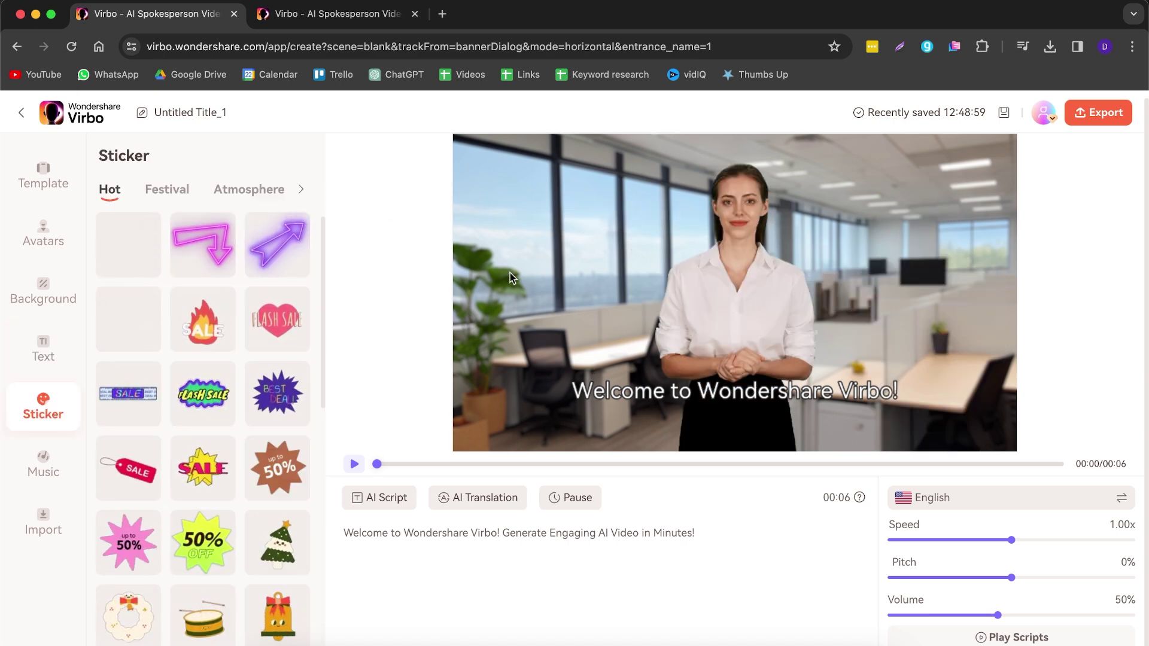
Step: Add the fire SALE sticker and move it to the frame's right side
left_click(170, 332)
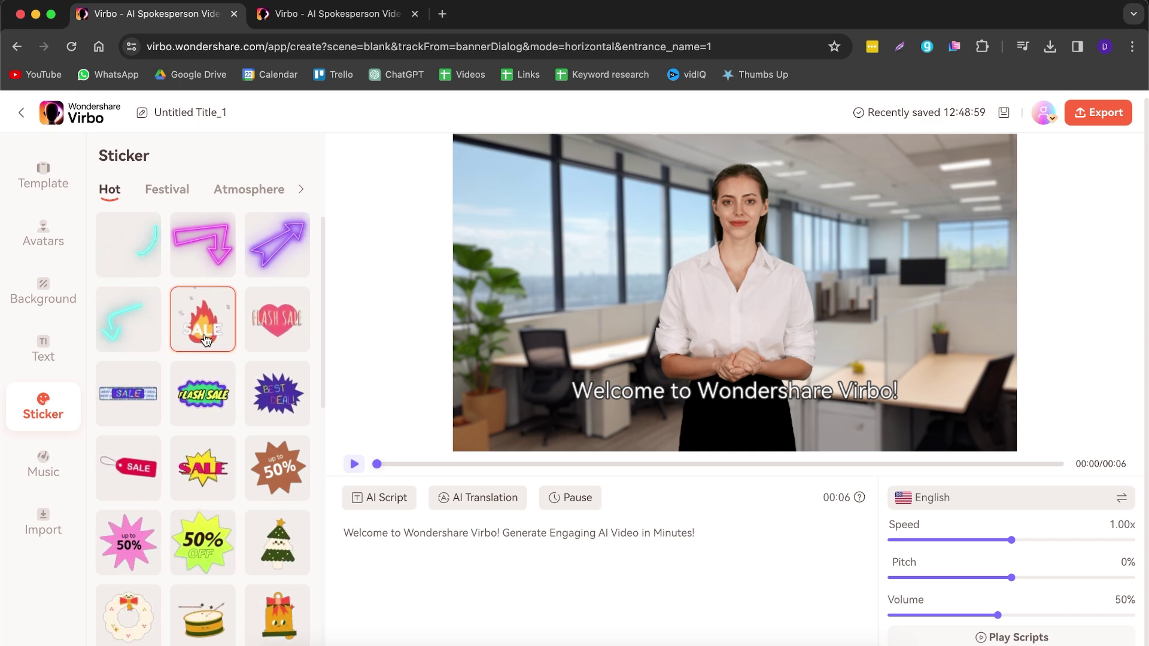
left_click_drag(727, 336, 910, 339)
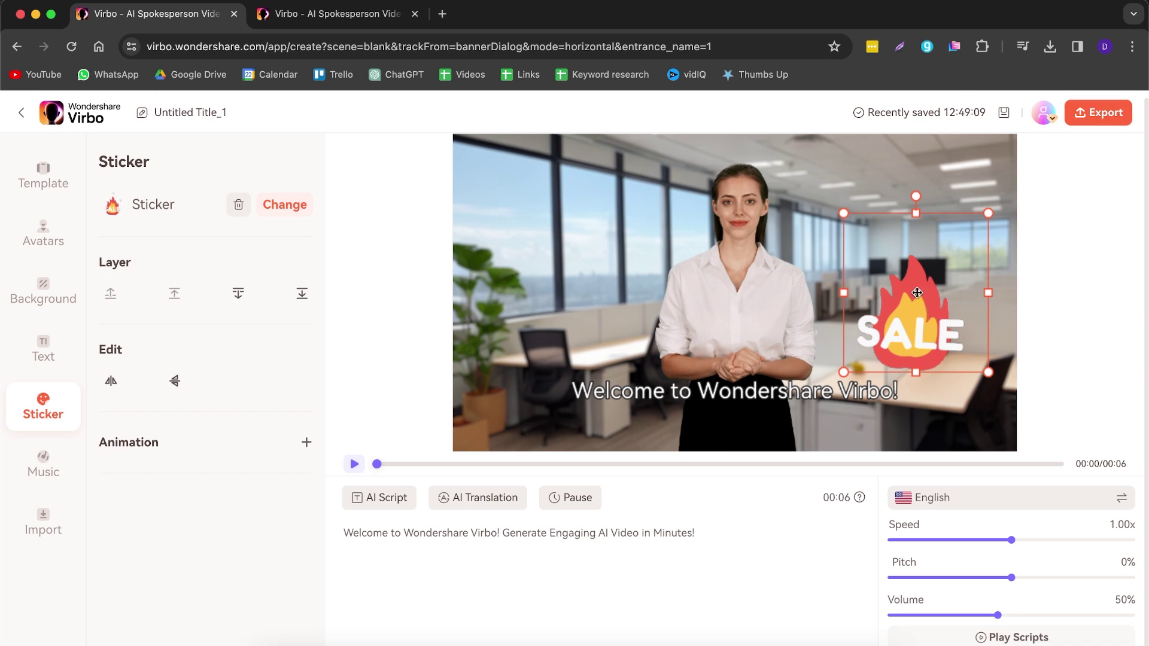
left_click(43, 403)
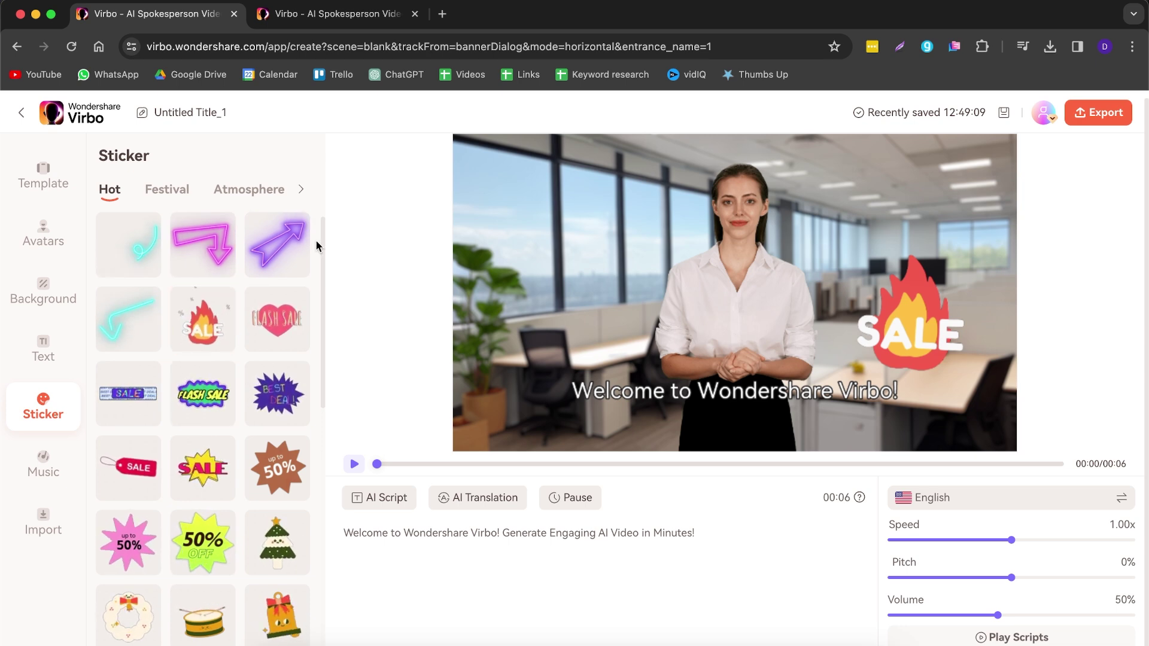
Step: Add the purple neon arrow sticker at upper left with a Boom entry animation
left_click(281, 245)
left_click_drag(744, 310, 585, 298)
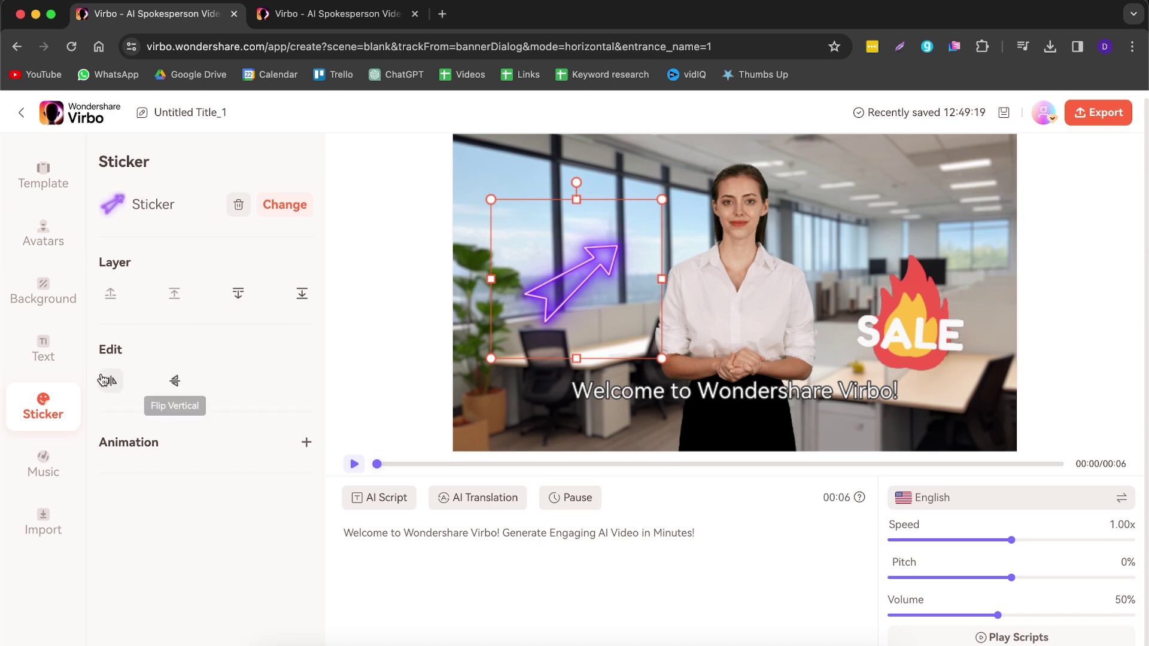
left_click(306, 443)
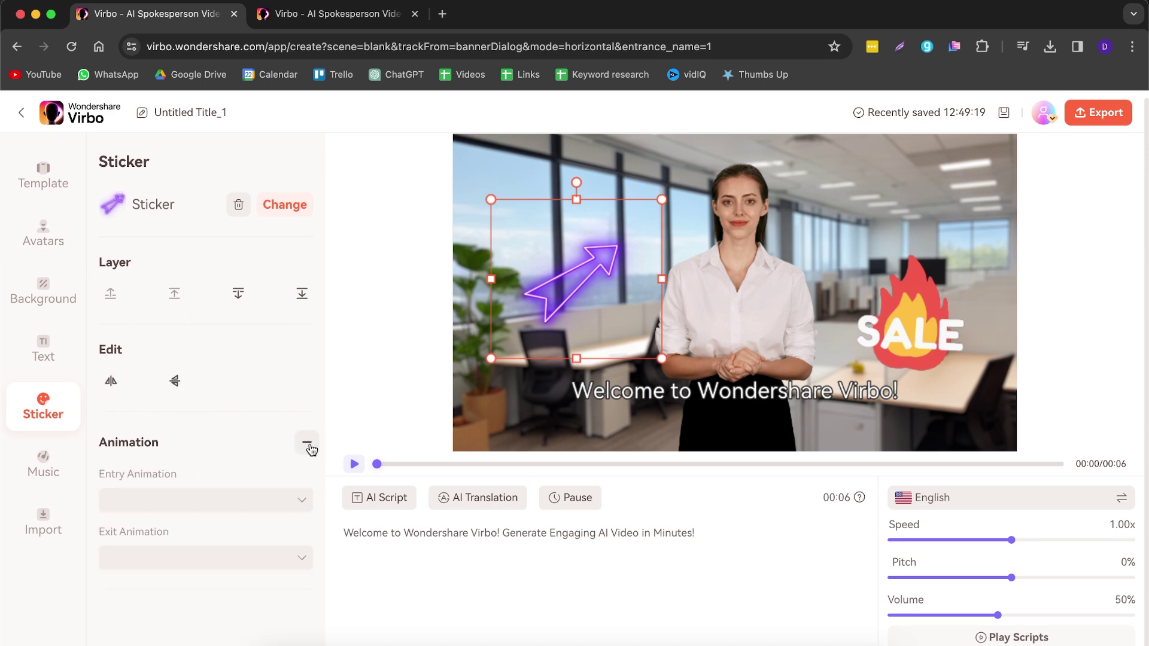
left_click(204, 511)
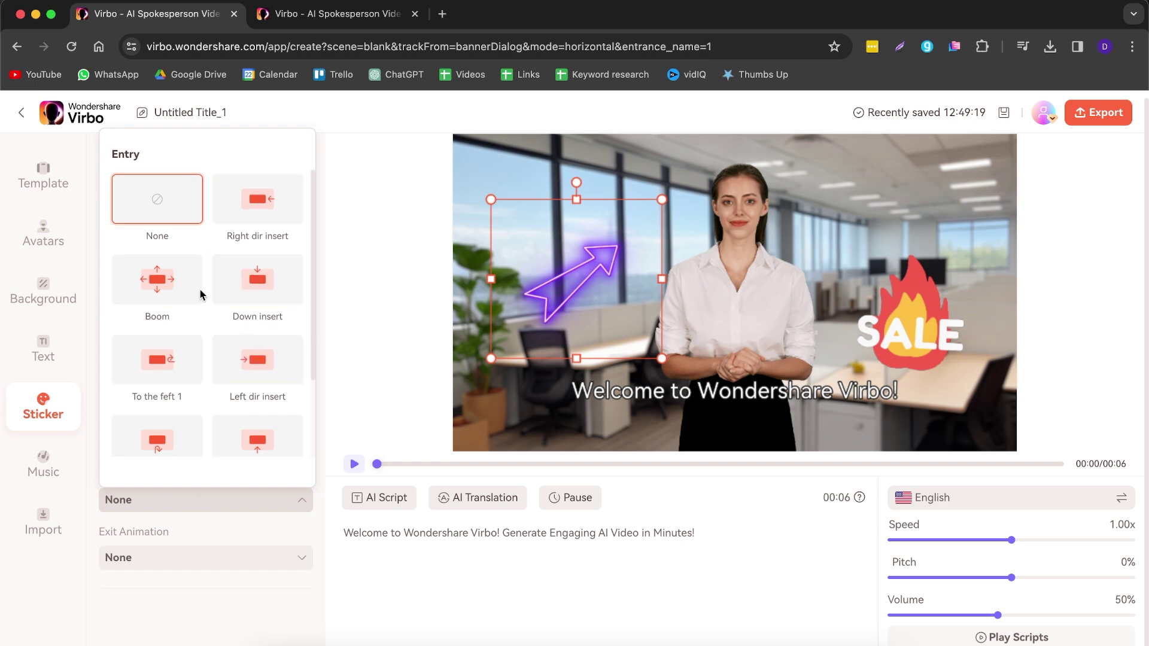
left_click(161, 292)
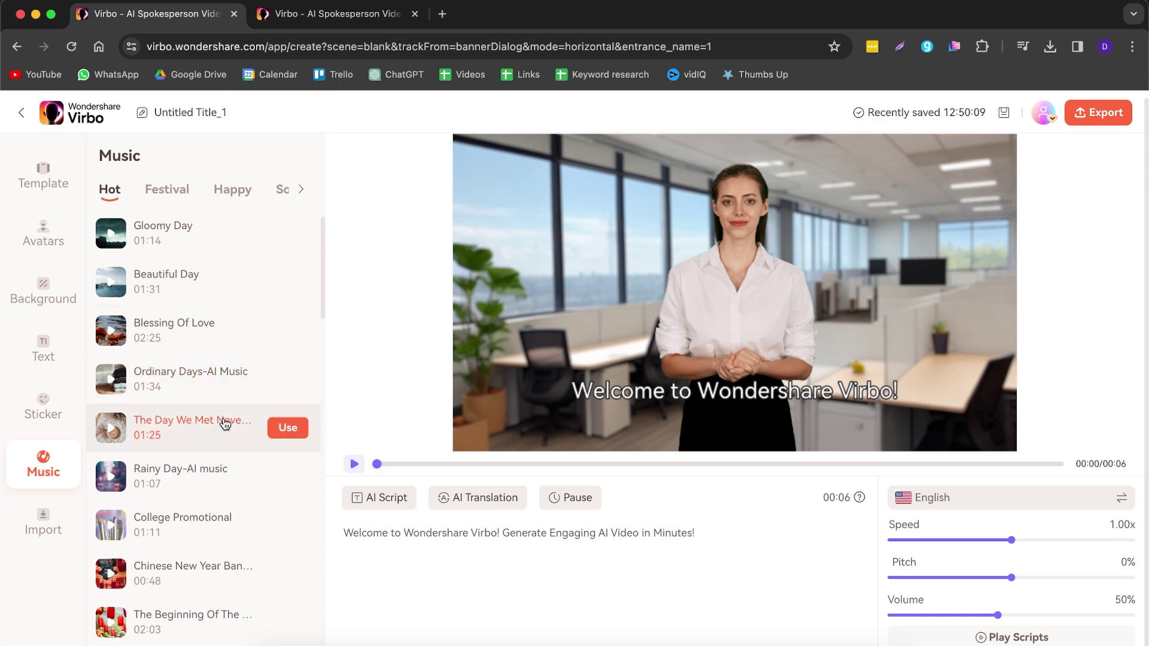
Step: Add a music library track as background music, then bring up the Import video/image panel
mouse_move(233, 334)
left_click(270, 326)
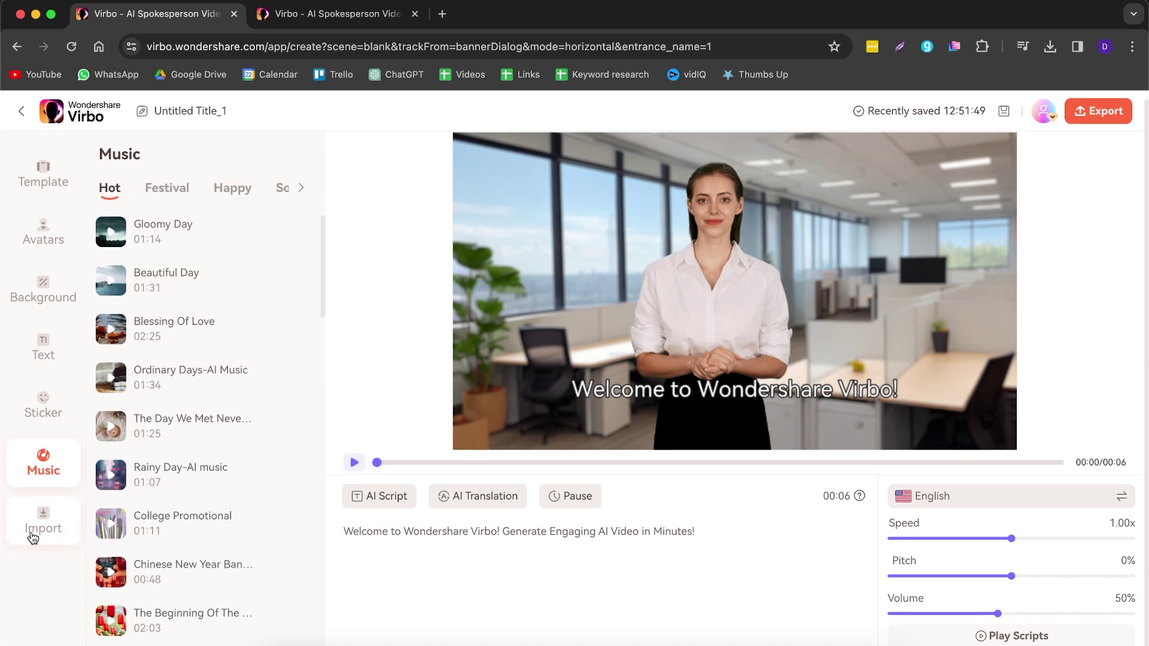
left_click(27, 525)
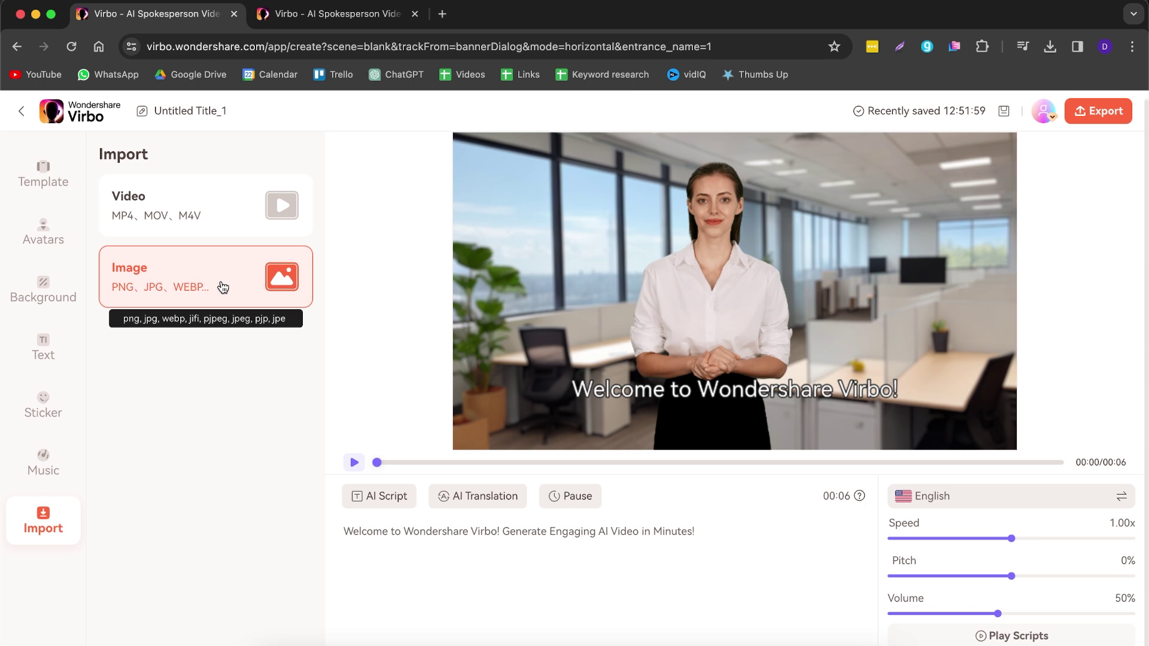
left_click(189, 284)
left_click(605, 306)
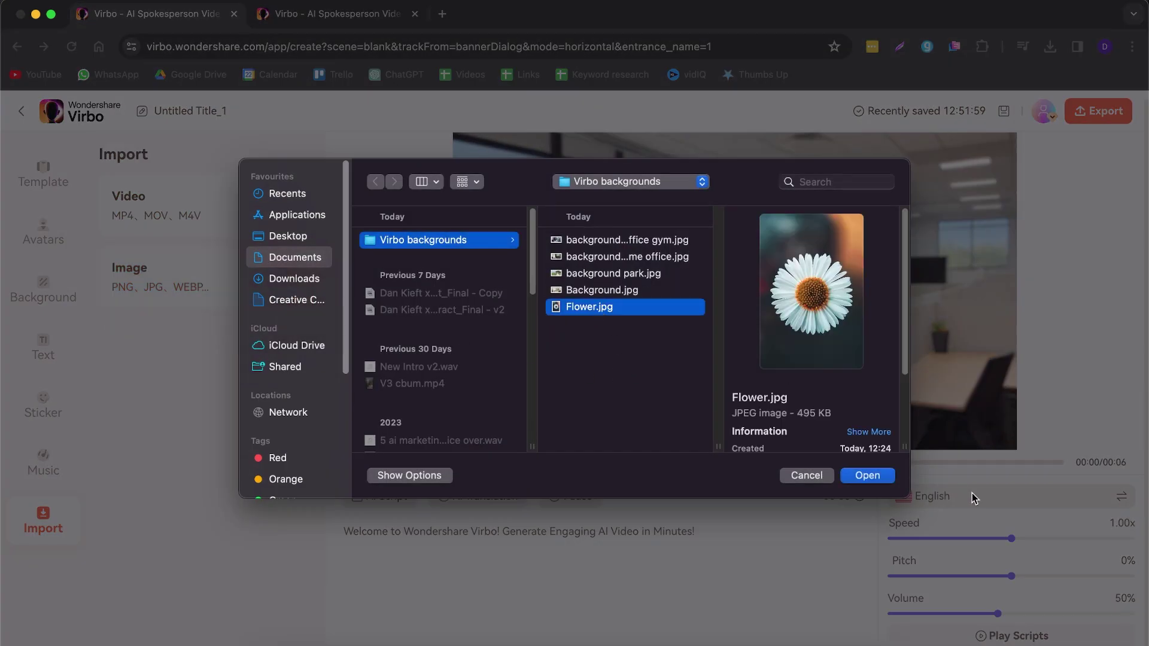
left_click(868, 476)
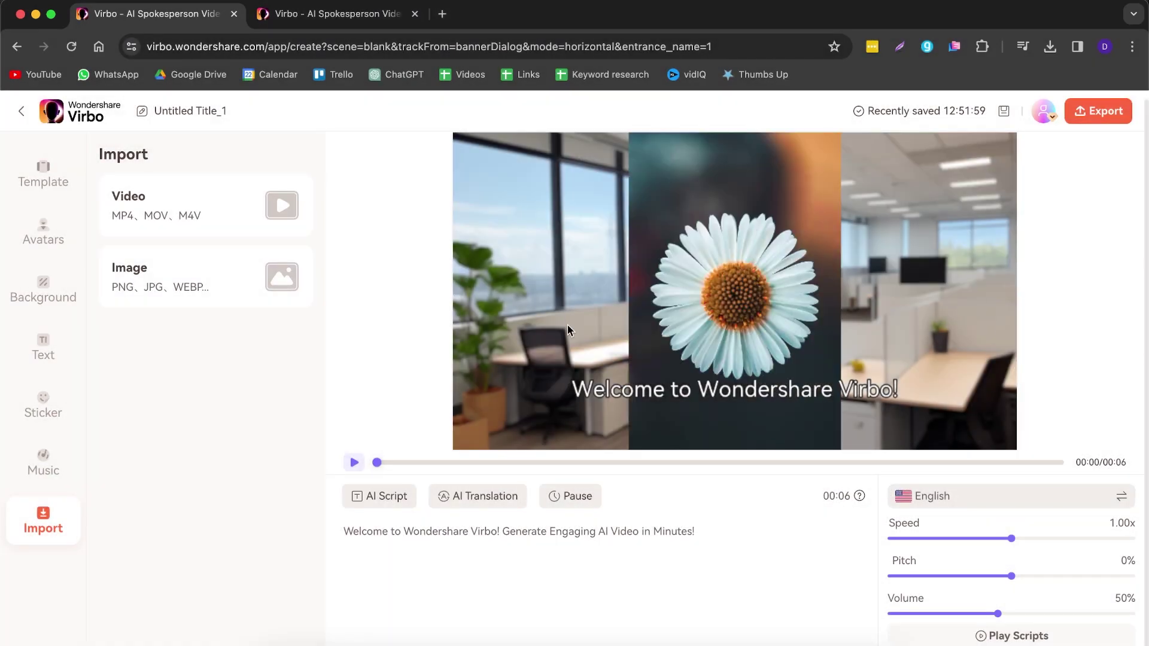
left_click(721, 300)
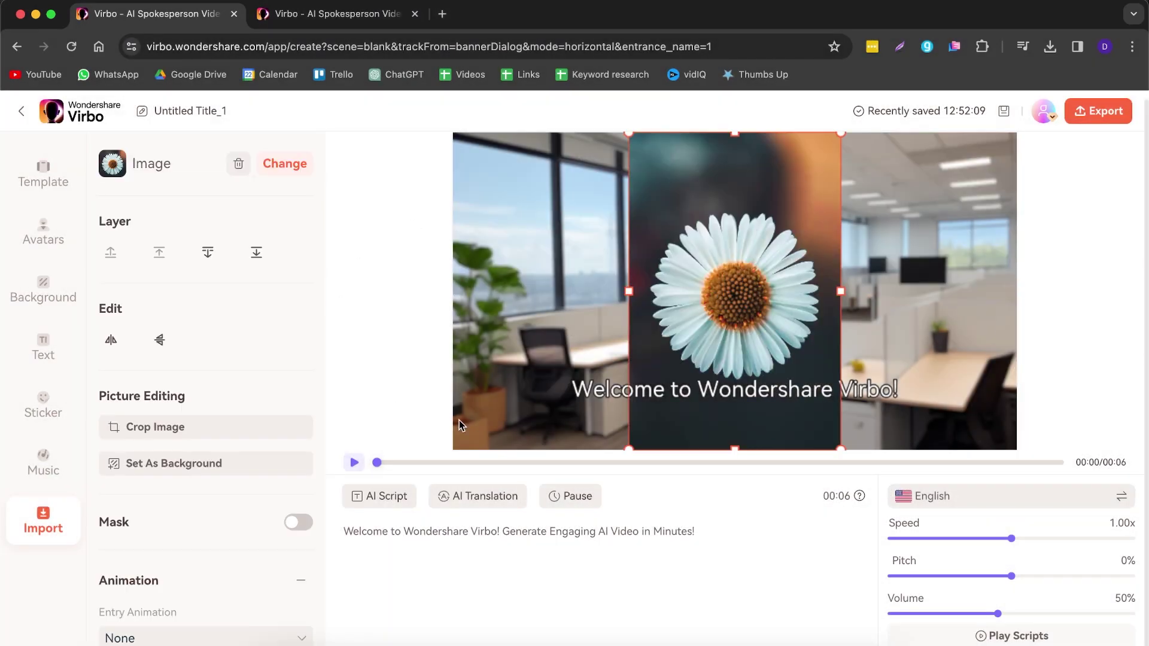
left_click(159, 431)
left_click_drag(573, 558, 573, 486)
left_click_drag(566, 190, 573, 275)
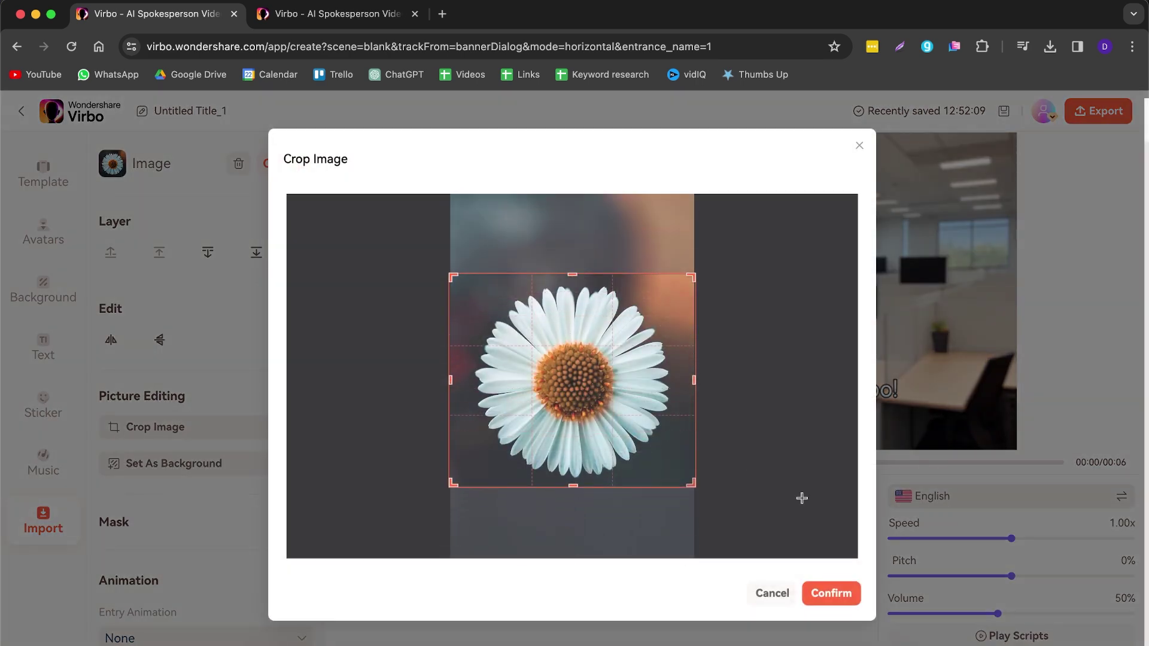
left_click(823, 592)
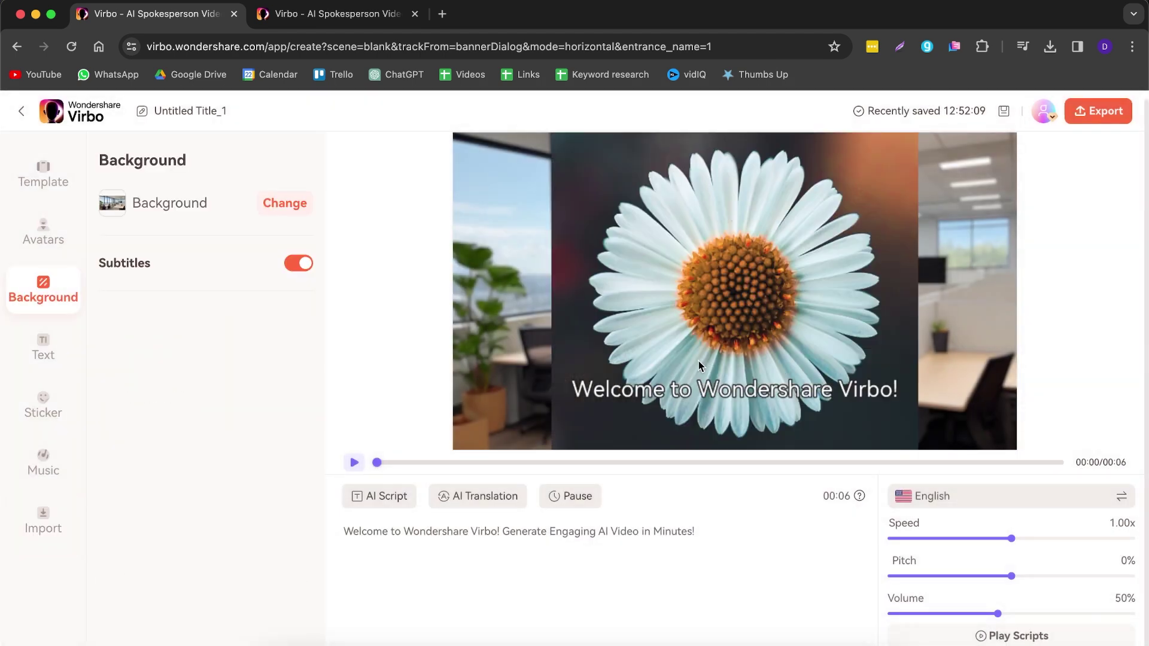
left_click_drag(694, 325, 767, 325)
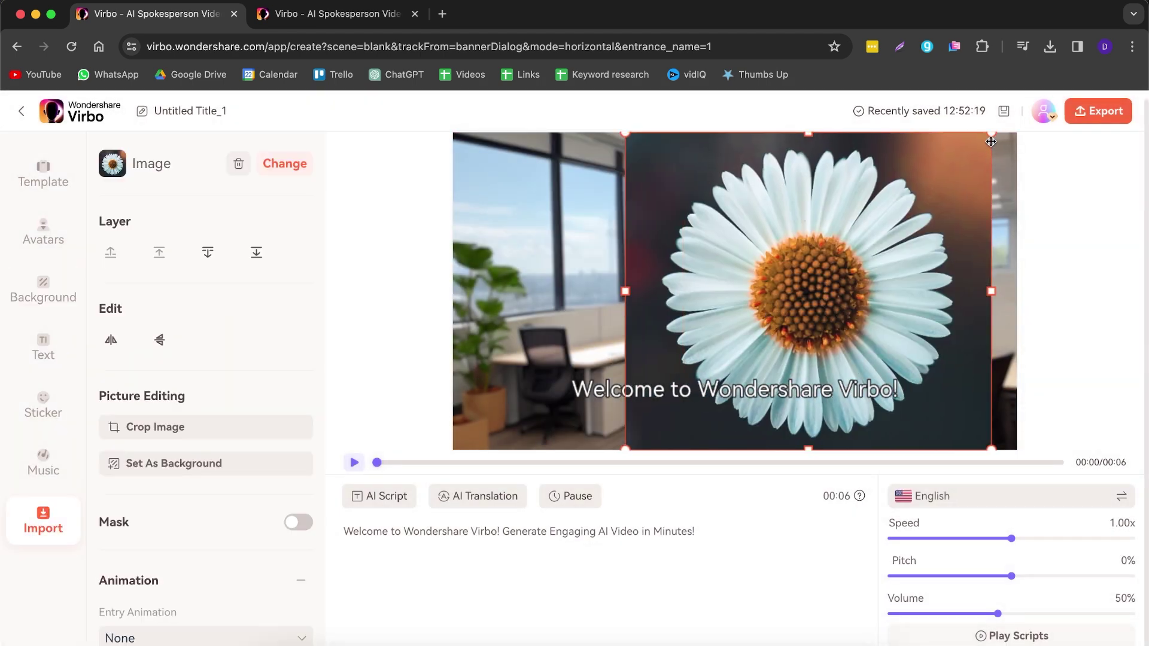
left_click_drag(989, 136, 829, 249)
left_click_drag(747, 321, 926, 194)
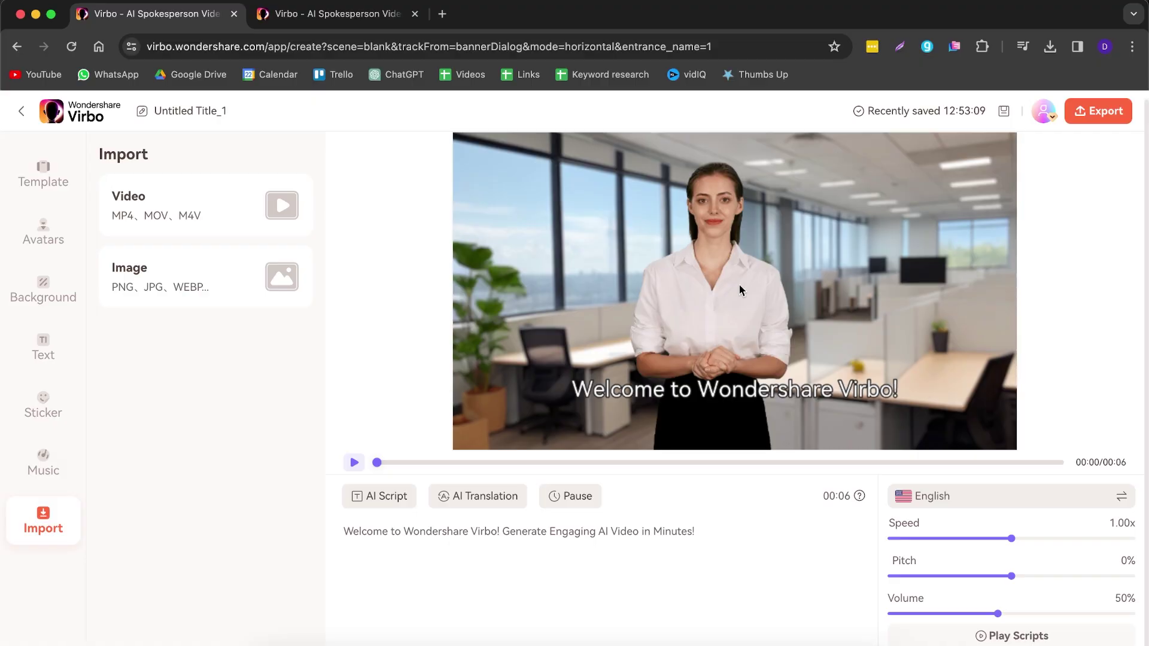
Step: Paste the new host-introduction paragraph over the script line, and close AI Script without applying it
left_click(633, 572)
left_click_drag(794, 548, 339, 534)
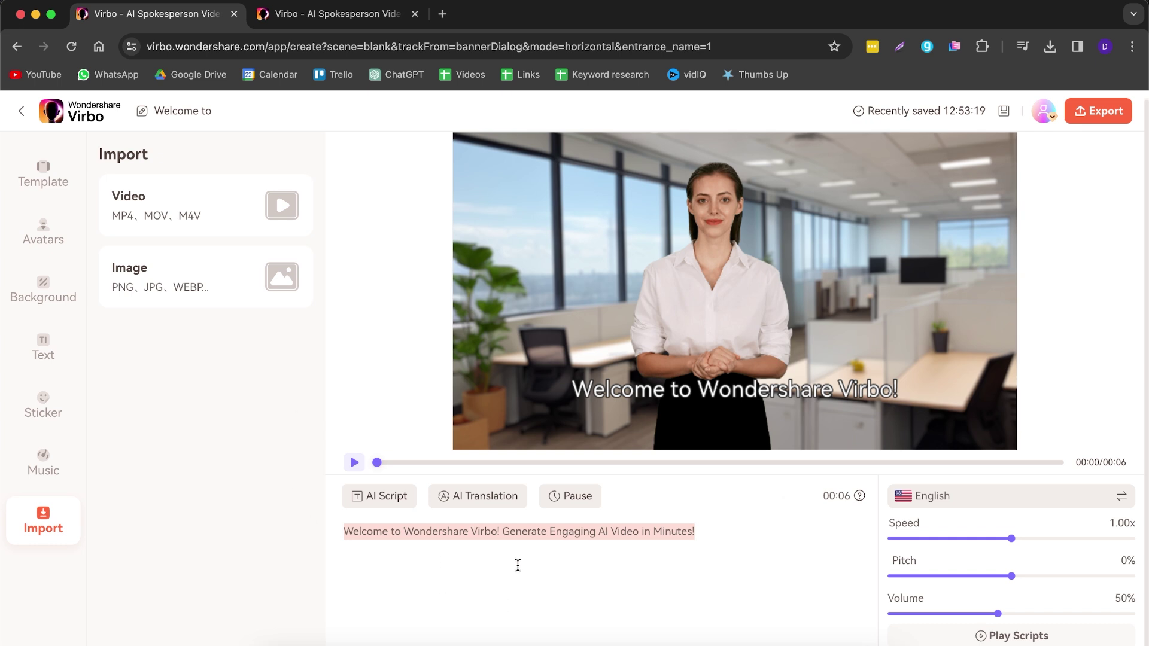
type("My name is Jane, I just replaced Dan, I'm the new host of this channel. With me, as your new host I will focus on creating better content than Dan ever did. Thanks for your support and I hope to see you in the next video.")
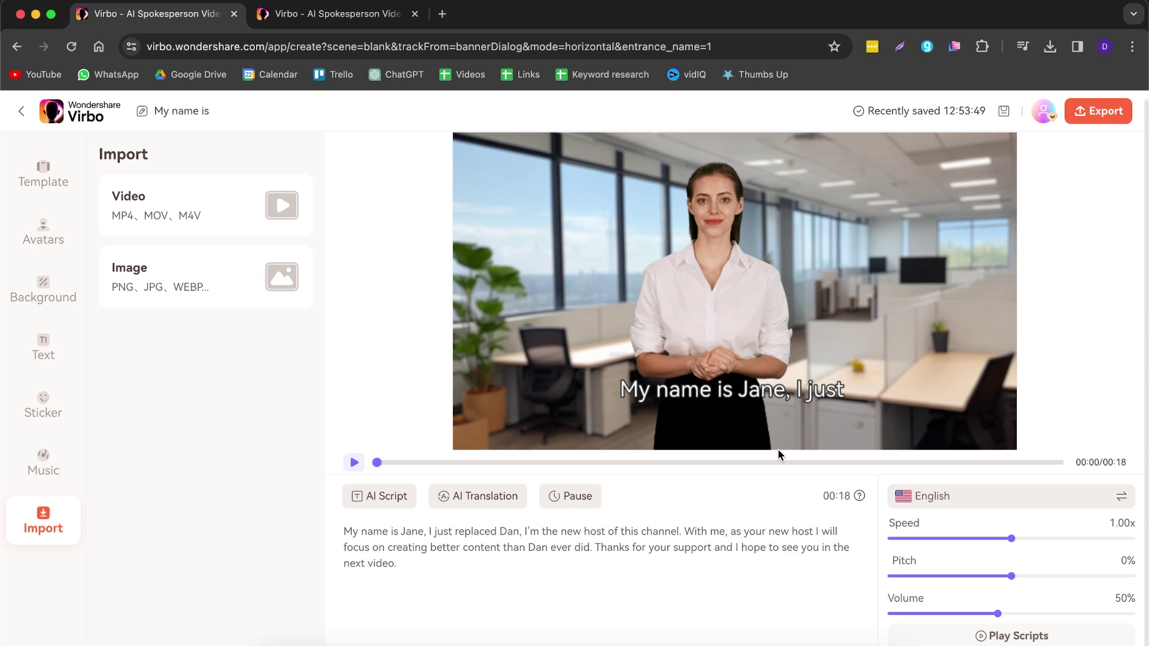
left_click(389, 498)
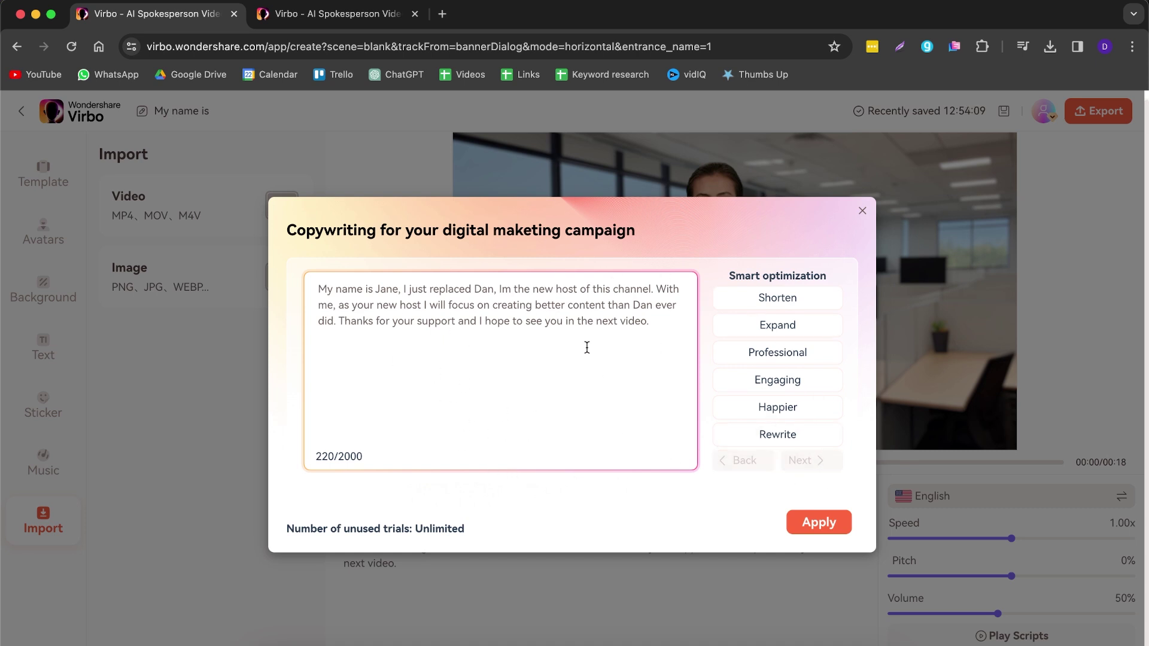
left_click(901, 179)
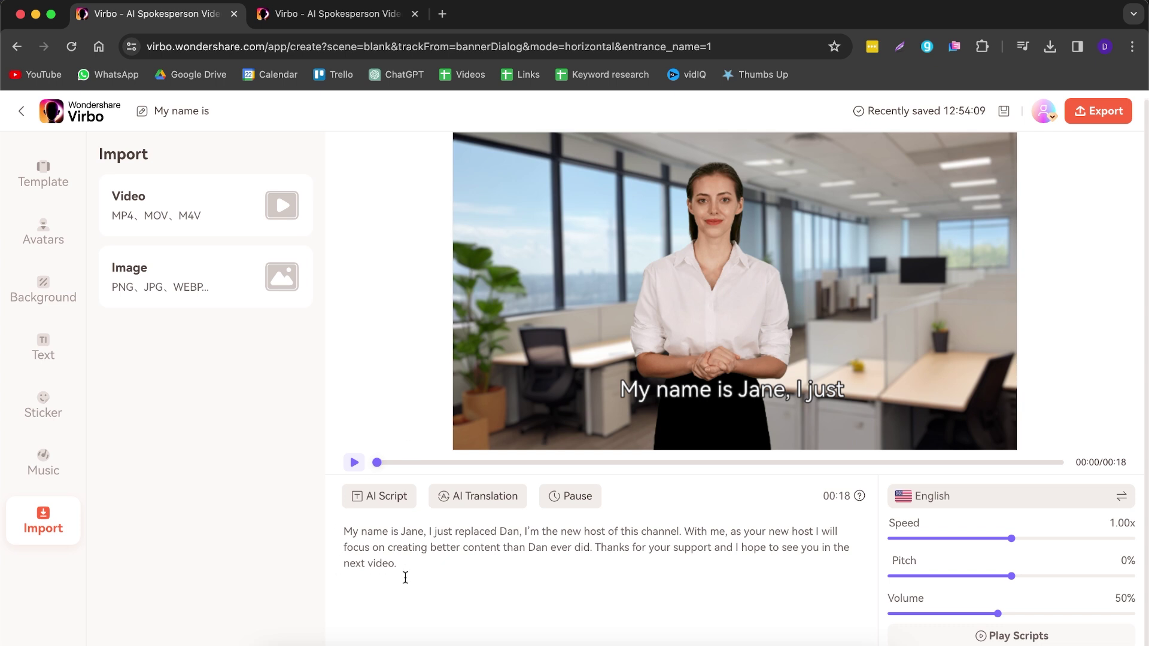
left_click(468, 507)
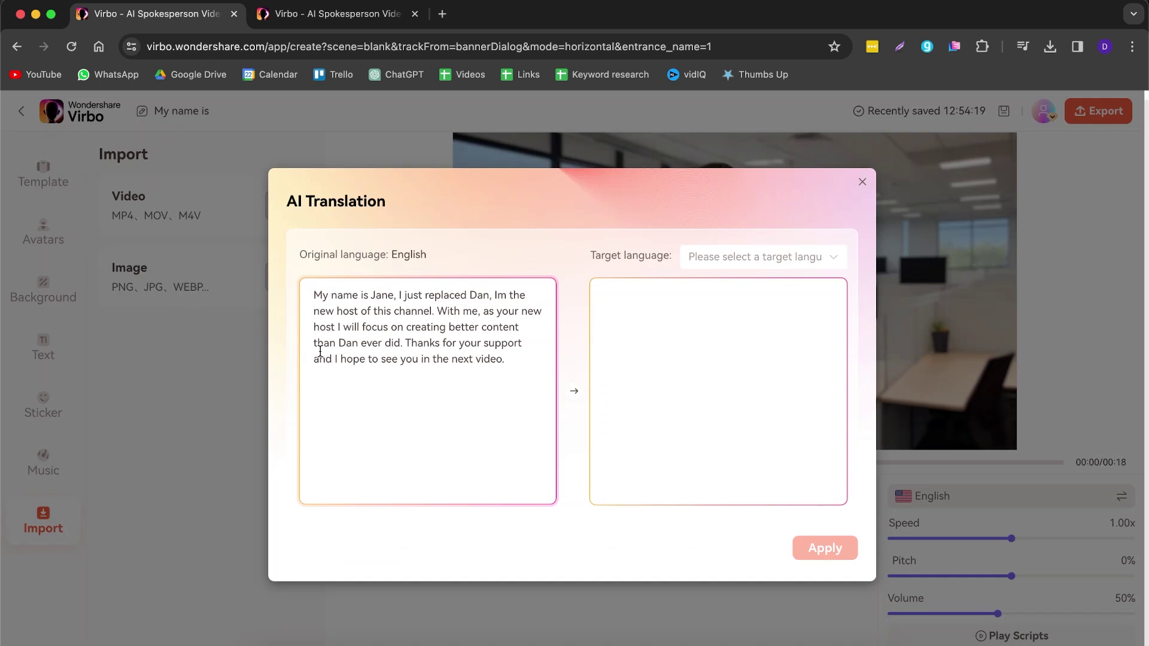
left_click(752, 257)
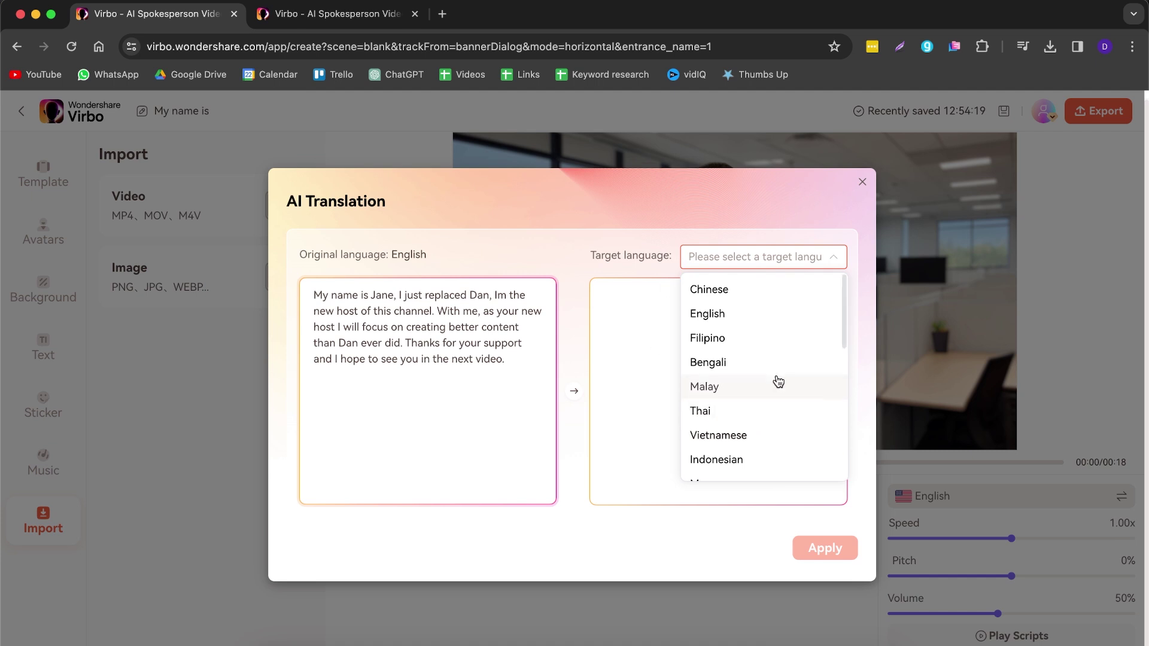
scroll(736, 398, "down", 1)
scroll(745, 380, "down", 3)
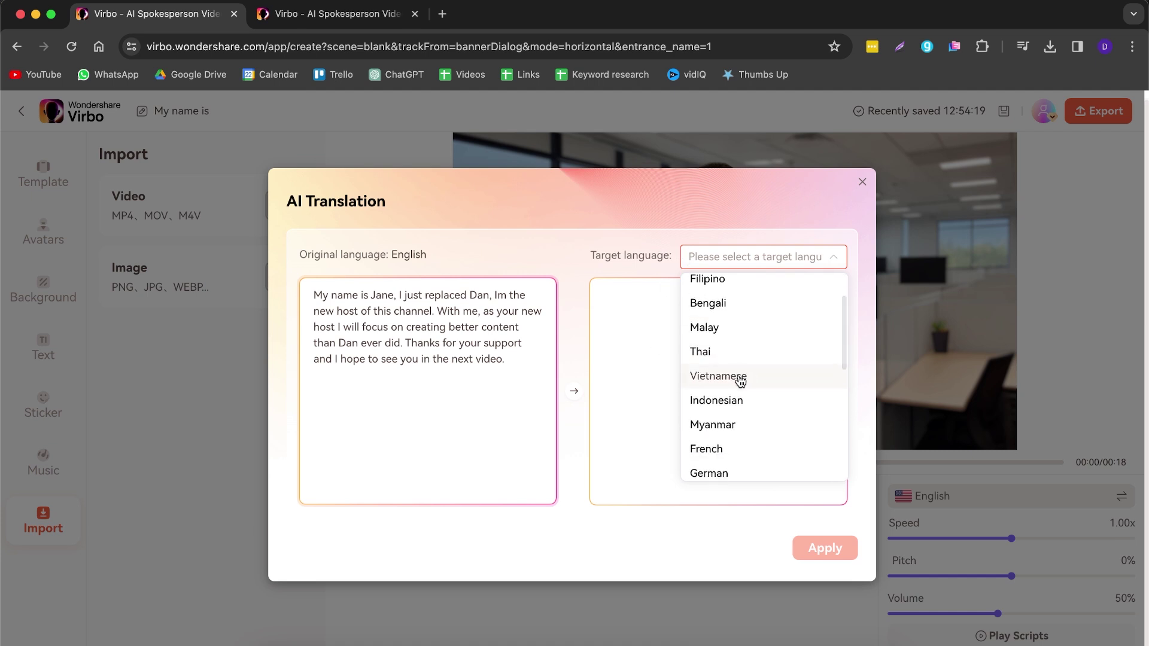
left_click(706, 420)
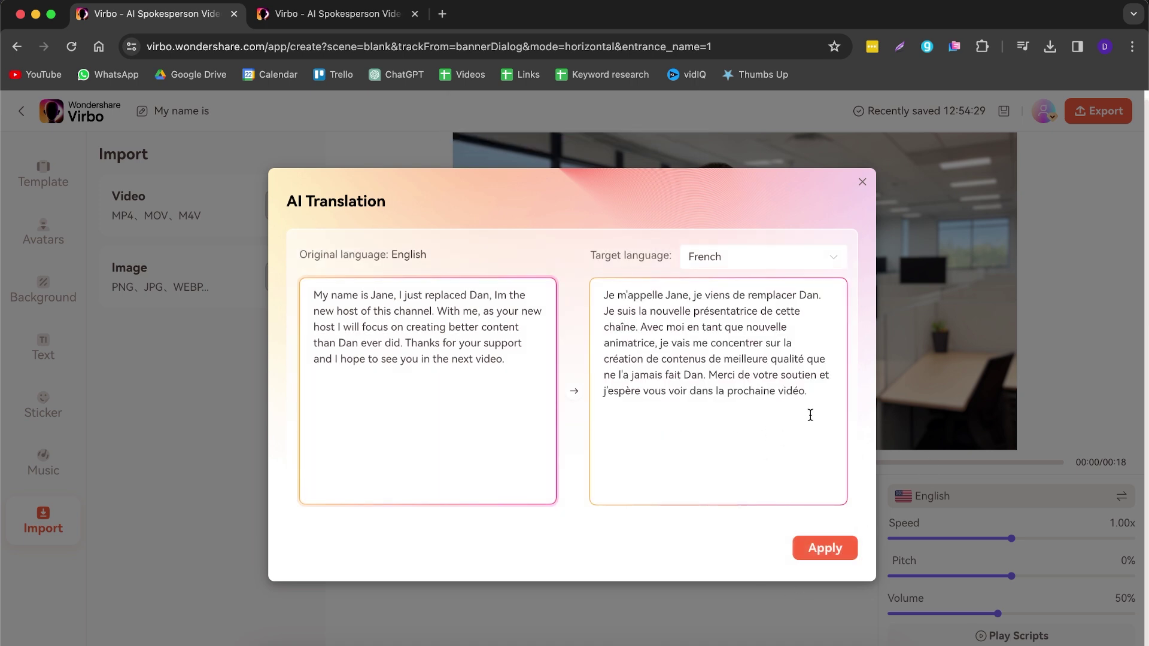
left_click_drag(811, 415, 569, 304)
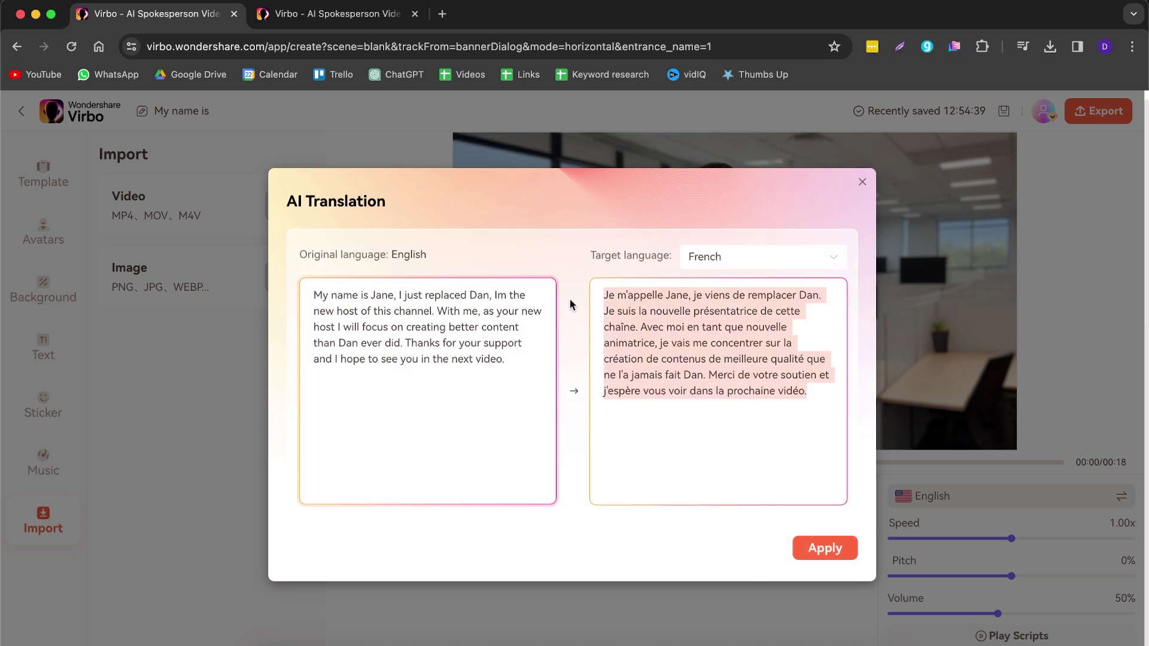
left_click(862, 182)
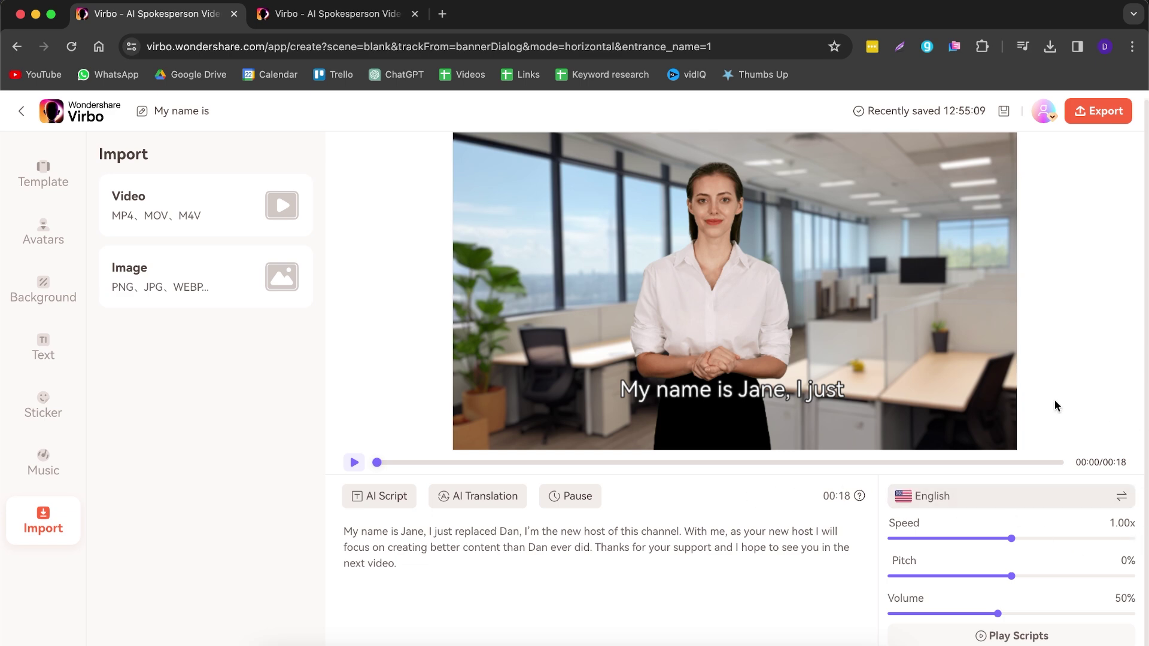
Step: Filter the narration voice list to English female voices
left_click(946, 502)
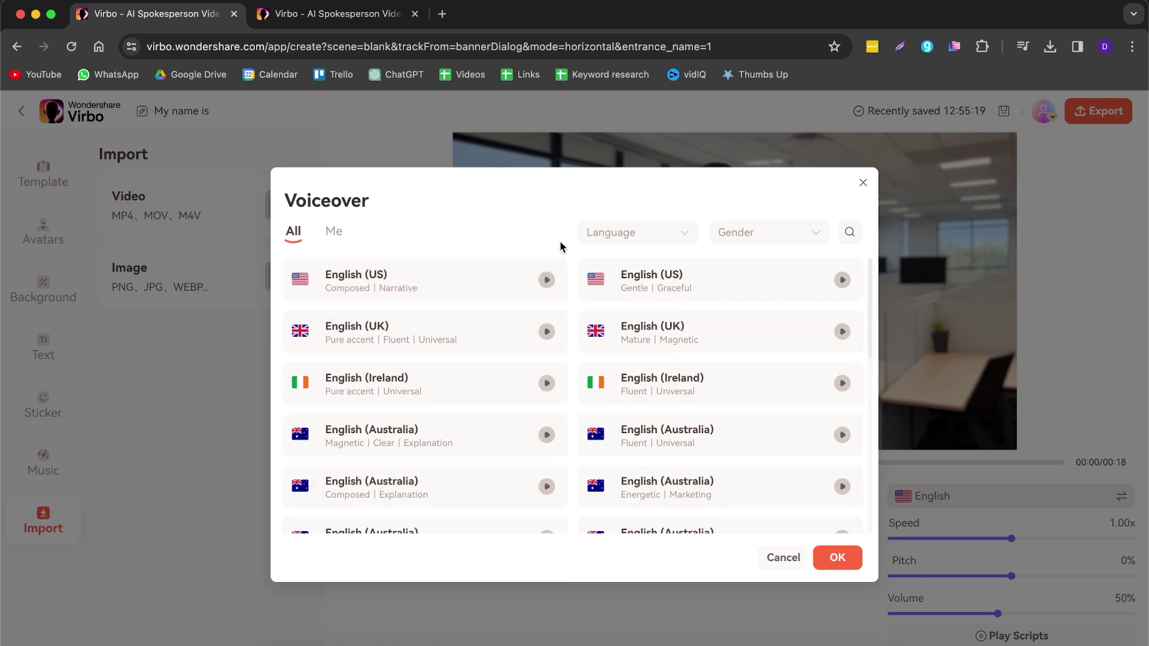
left_click(629, 234)
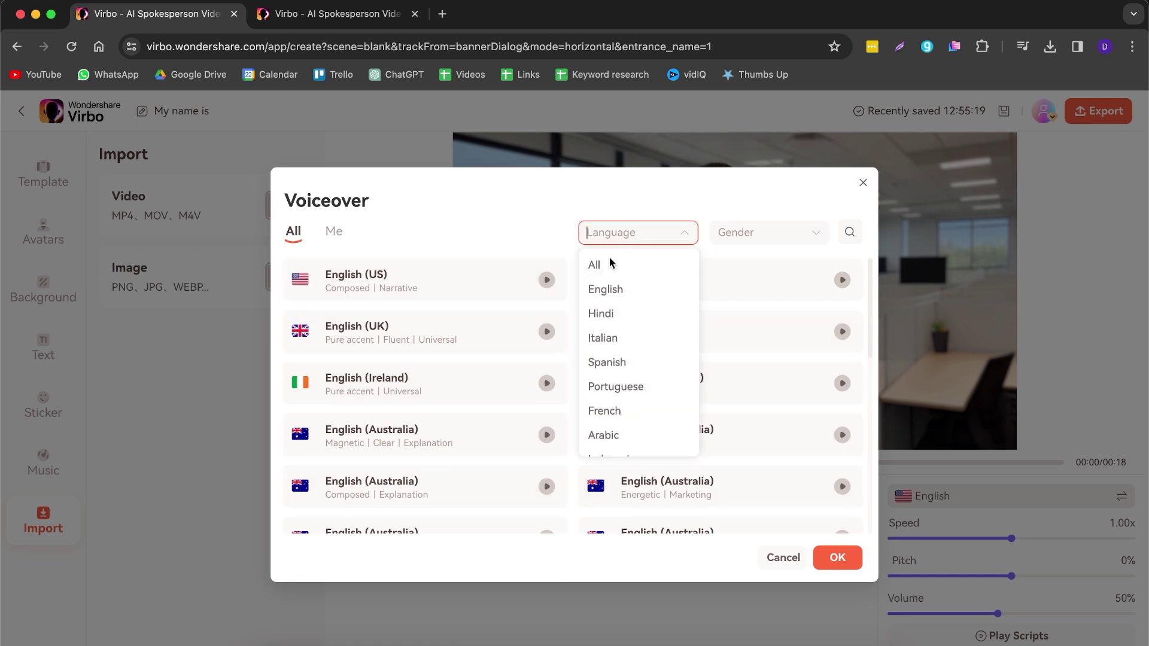
left_click(609, 292)
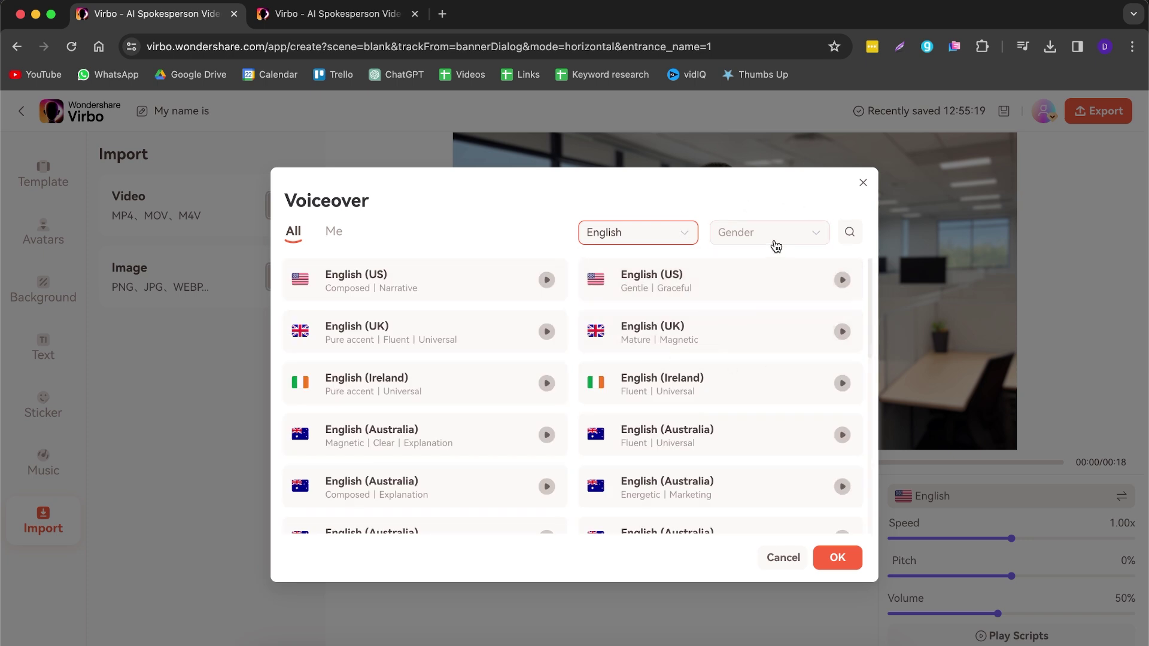
left_click(777, 242)
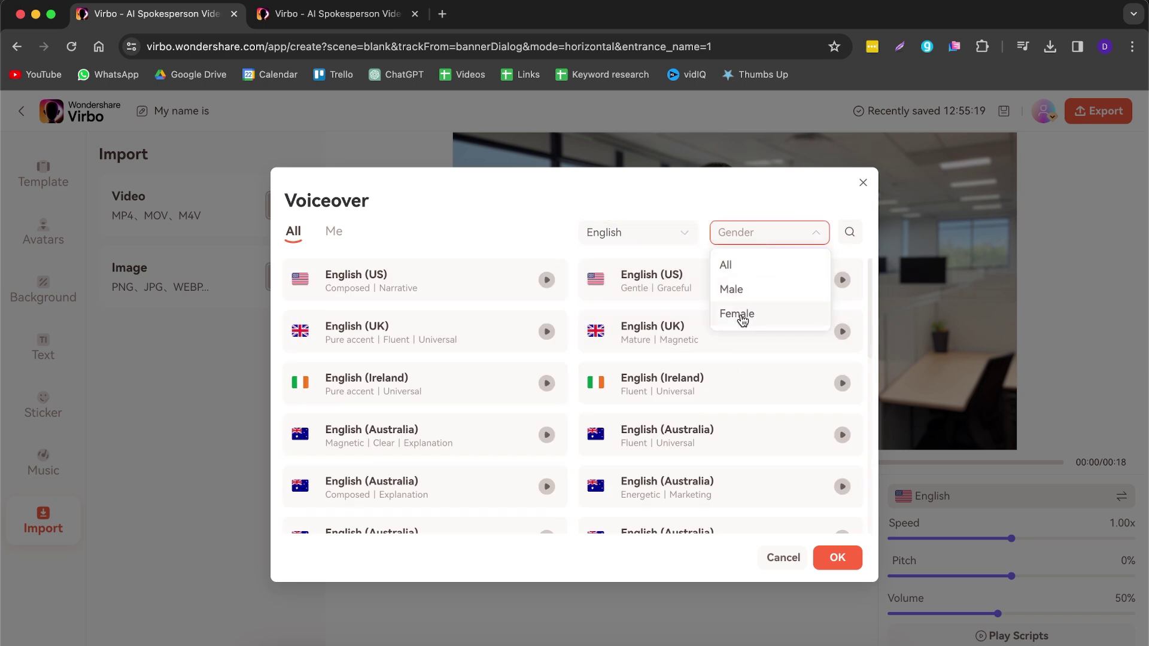
left_click(742, 317)
Step: Preview the Gentle, Graceful English (US) voice sample
scroll(303, 359, "up", 5)
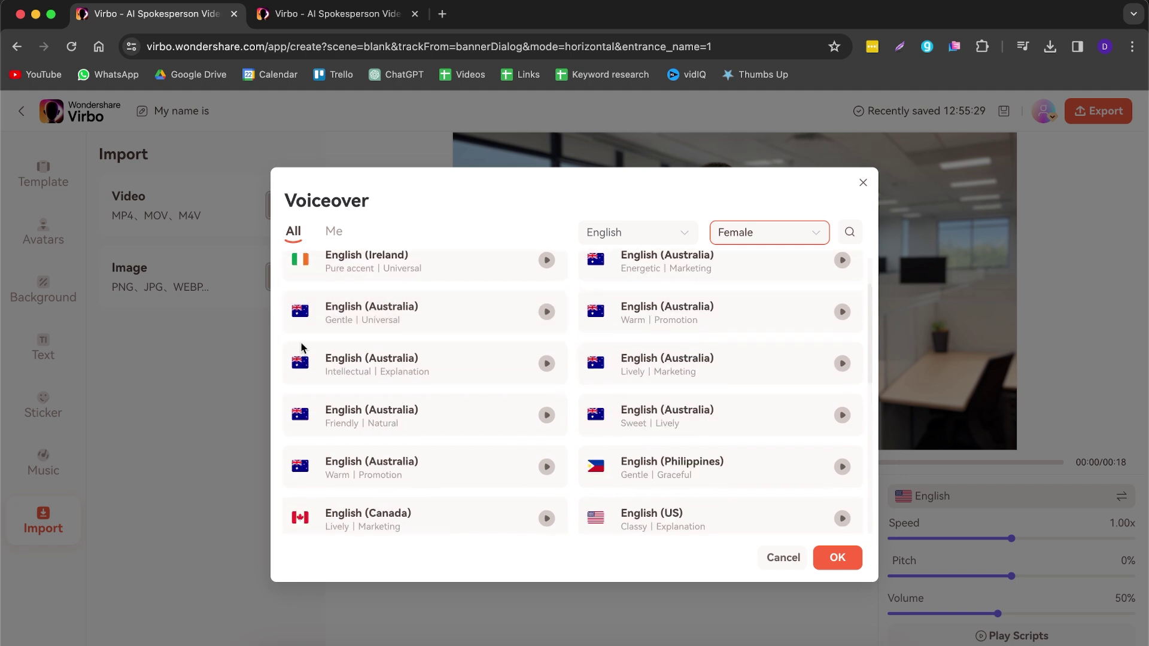
scroll(441, 446, "up", 2)
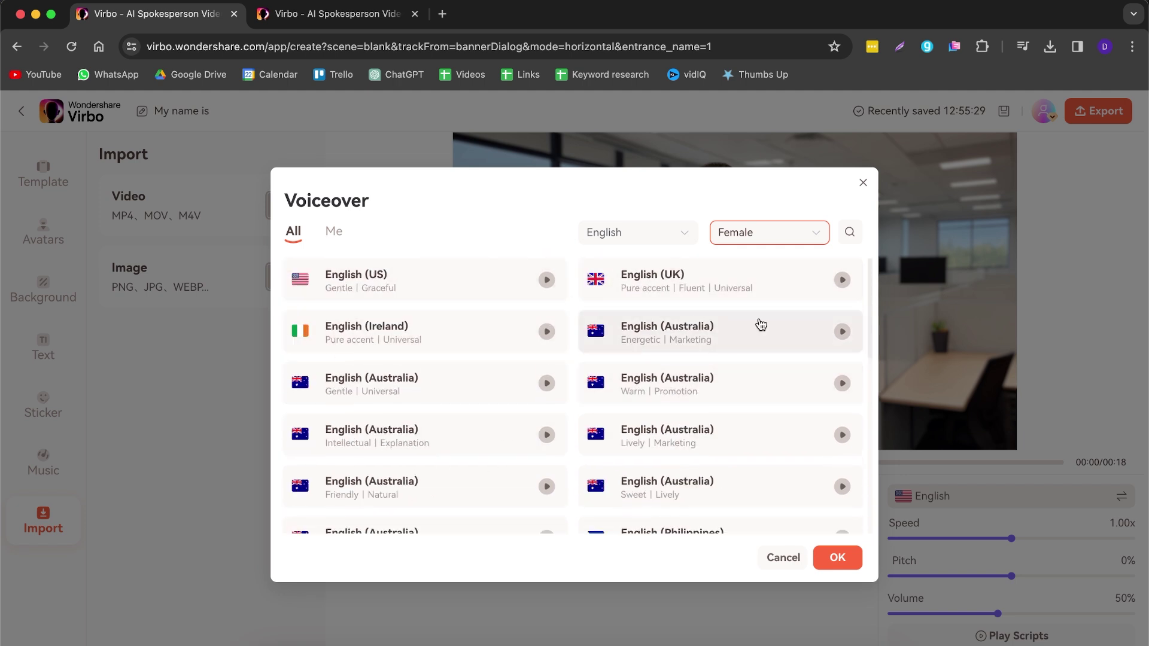
left_click(547, 284)
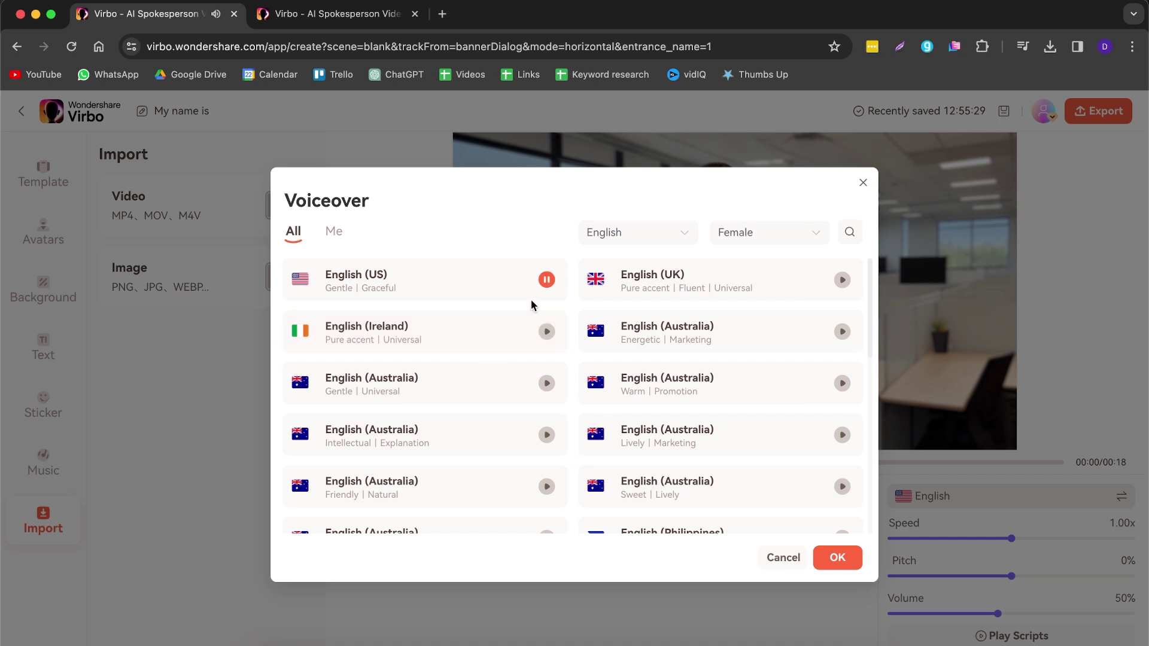
left_click(546, 285)
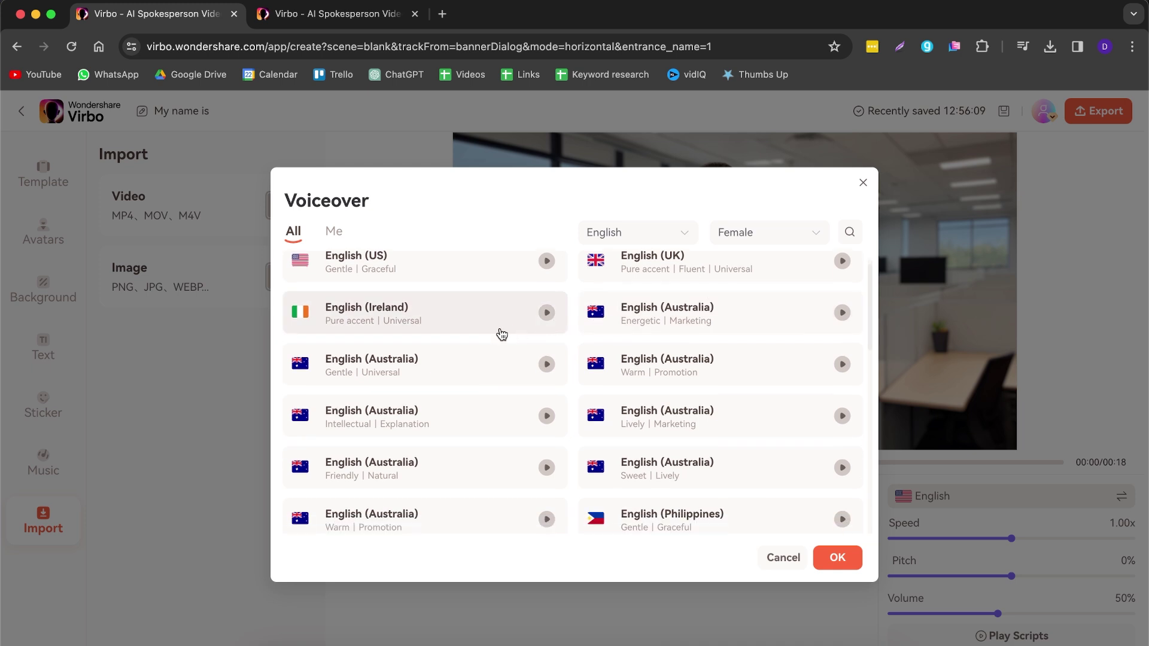
Step: Preview and apply the English (US) Classy, Explanation voice to the avatar
scroll(497, 333, "down", 1)
scroll(706, 333, "down", 1)
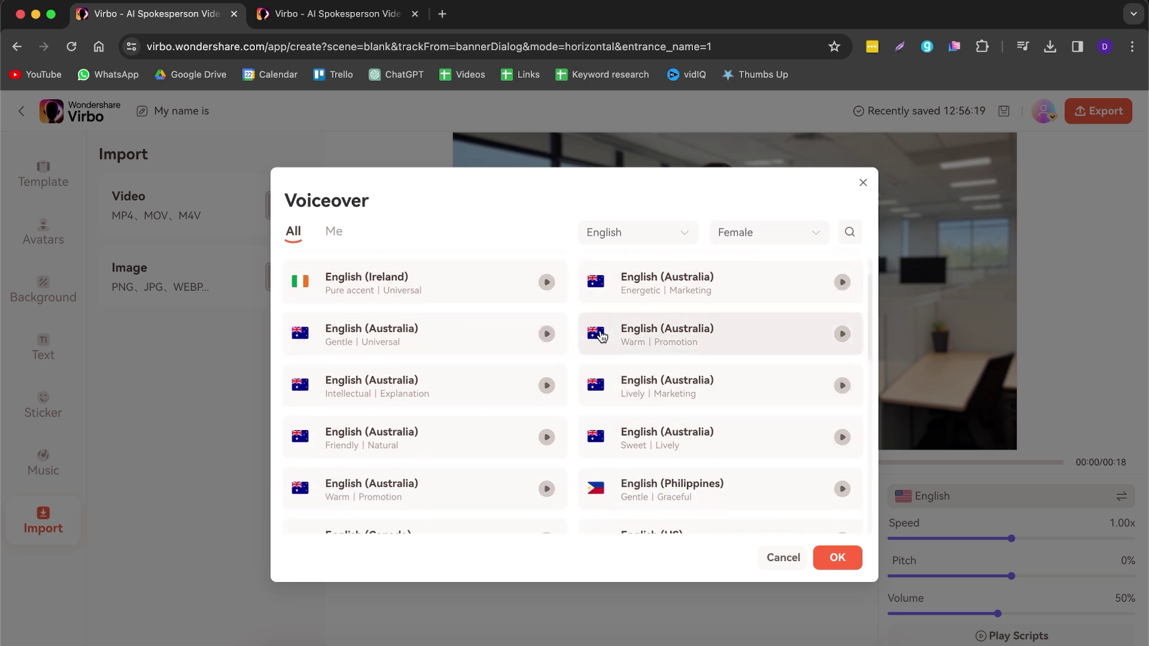
scroll(690, 424, "down", 4)
scroll(738, 441, "down", 1)
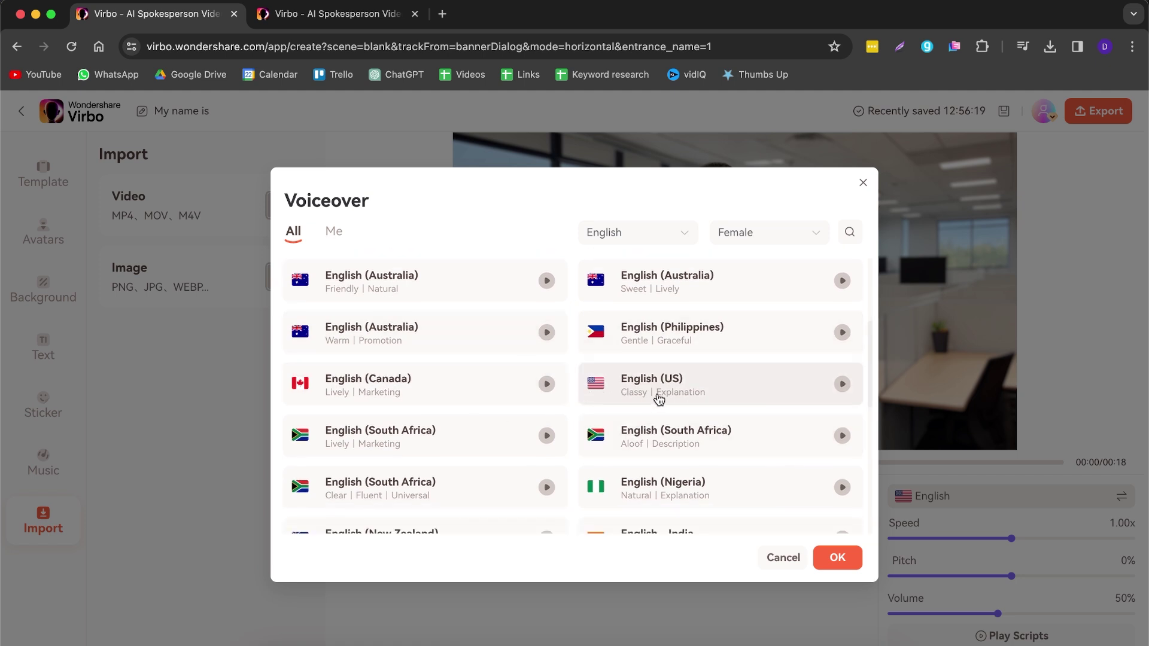
left_click(842, 385)
left_click(843, 384)
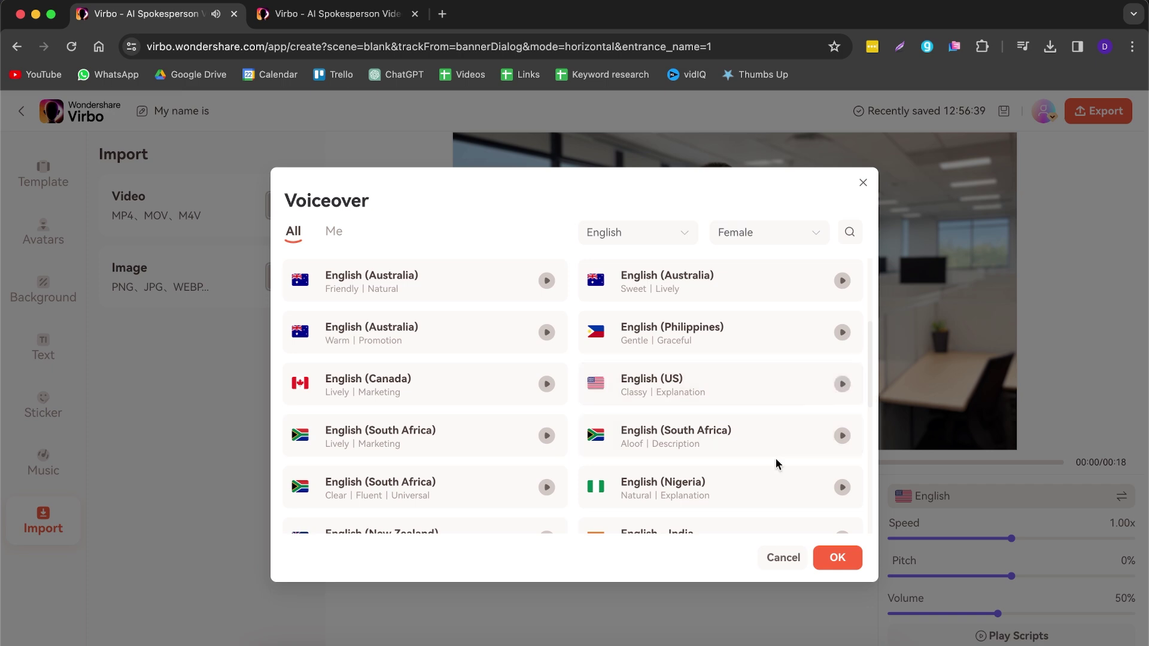
left_click(688, 385)
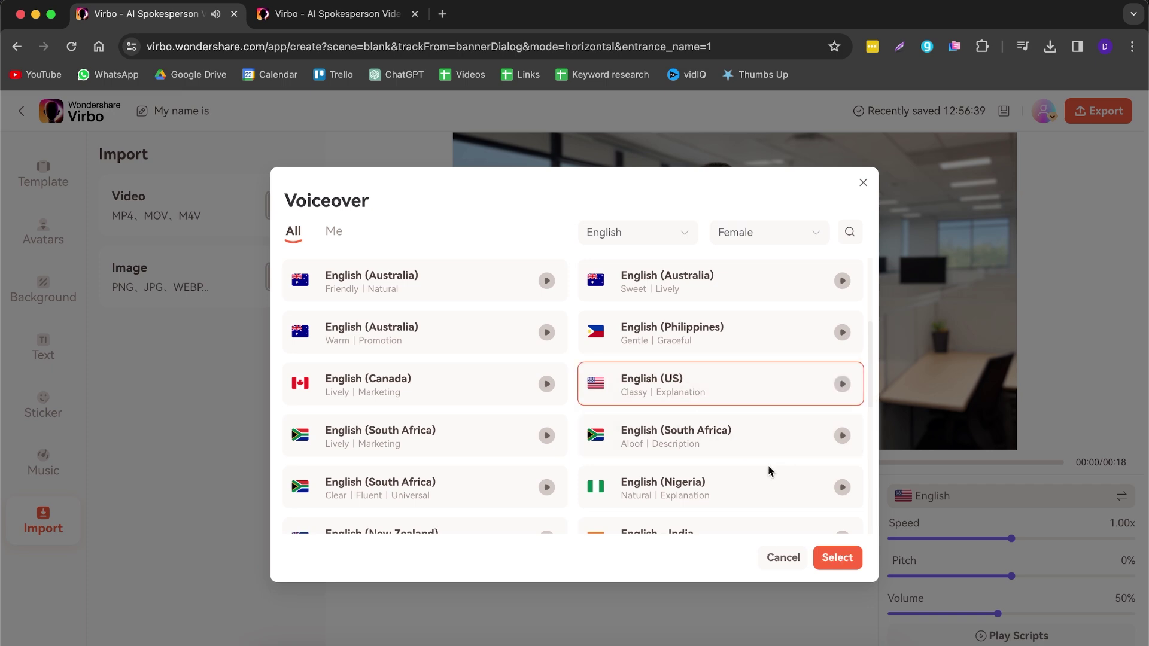
left_click(841, 560)
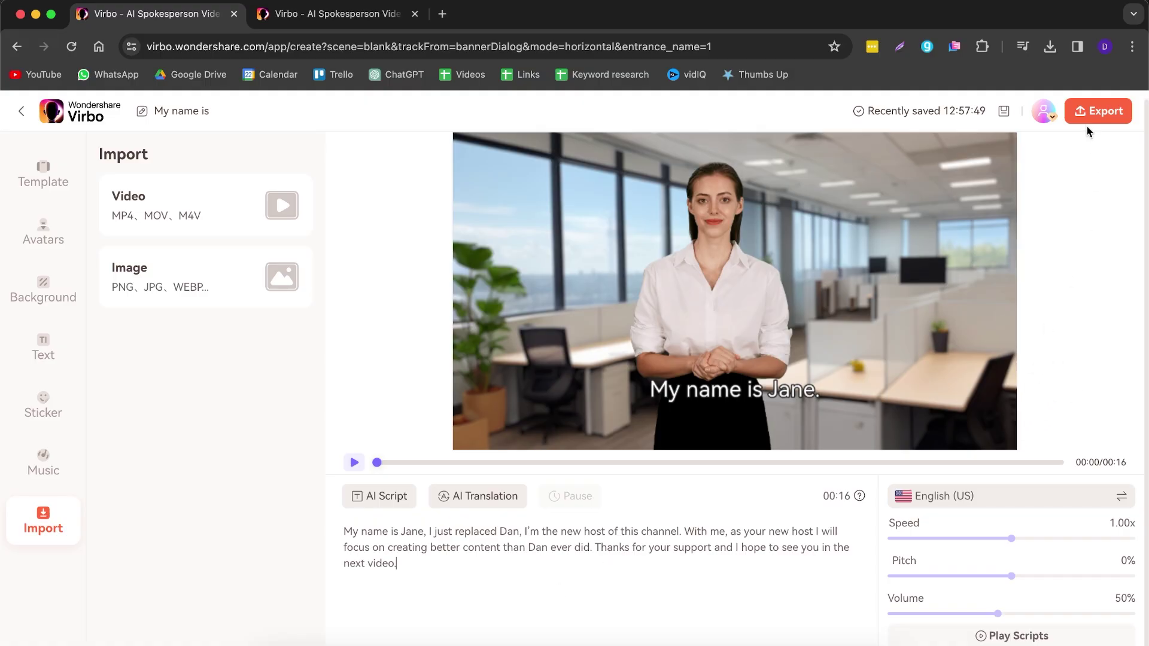
Step: Export the finished avatar video
left_click(1096, 112)
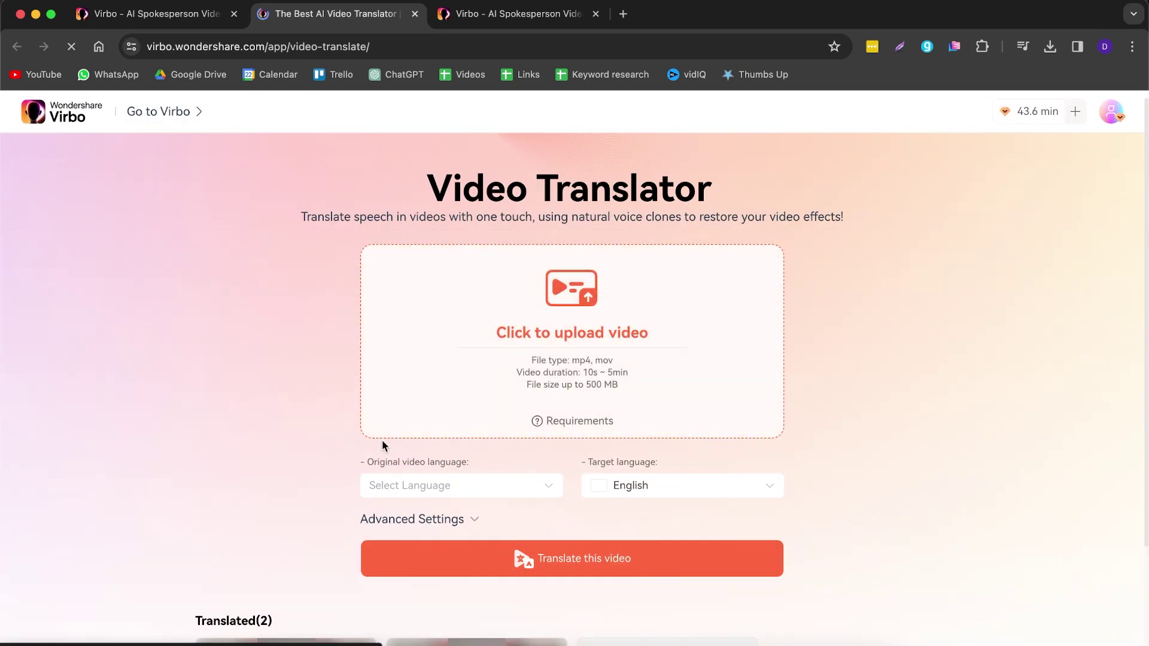
Step: Choose a video file and start uploading it to Video Translator
mouse_move(636, 371)
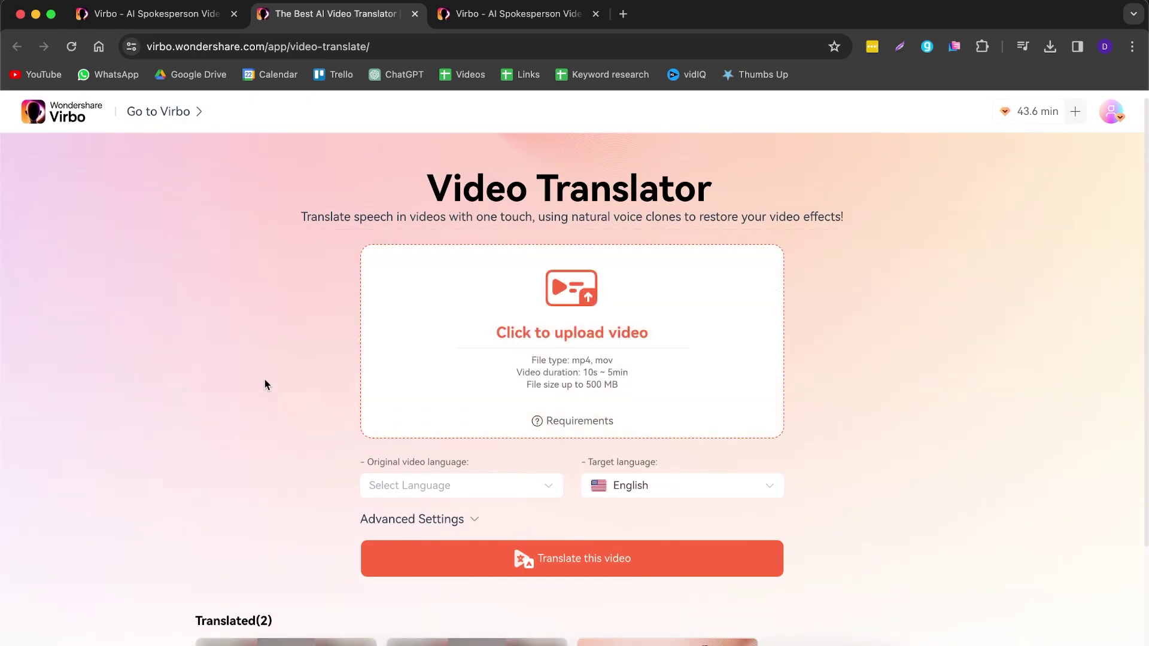
left_click(570, 309)
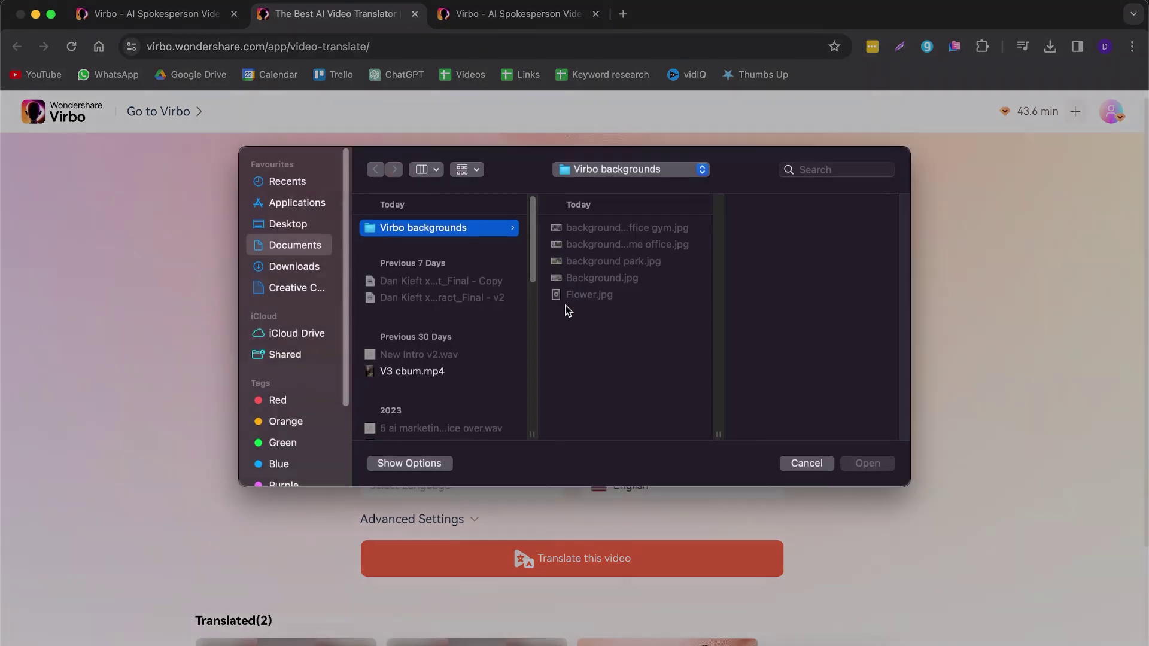
scroll(458, 383, "down", 3)
scroll(461, 387, "down", 3)
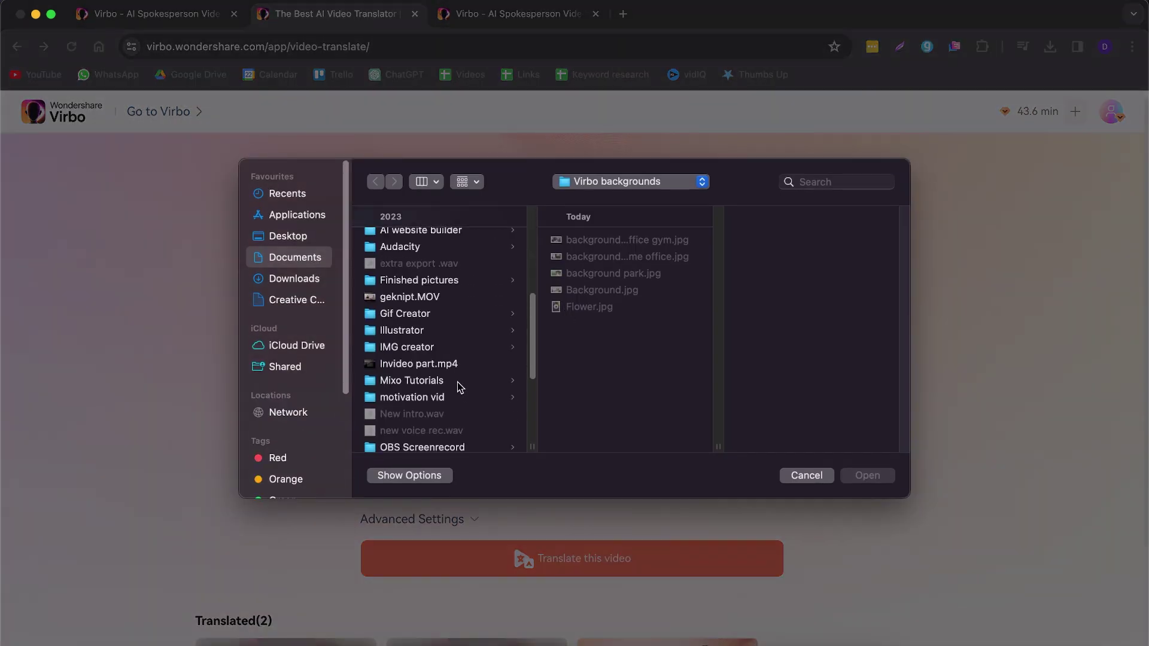
left_click_drag(429, 375, 214, 404)
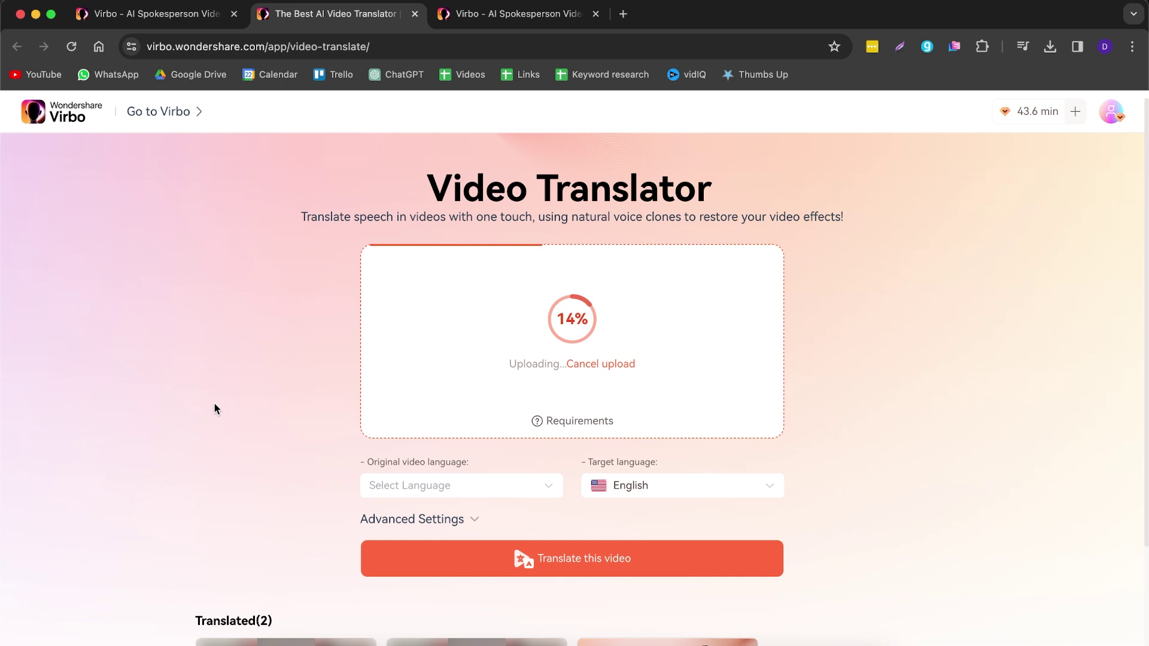
Step: Set the original video language to English and the target language to Hindi
left_click(400, 492)
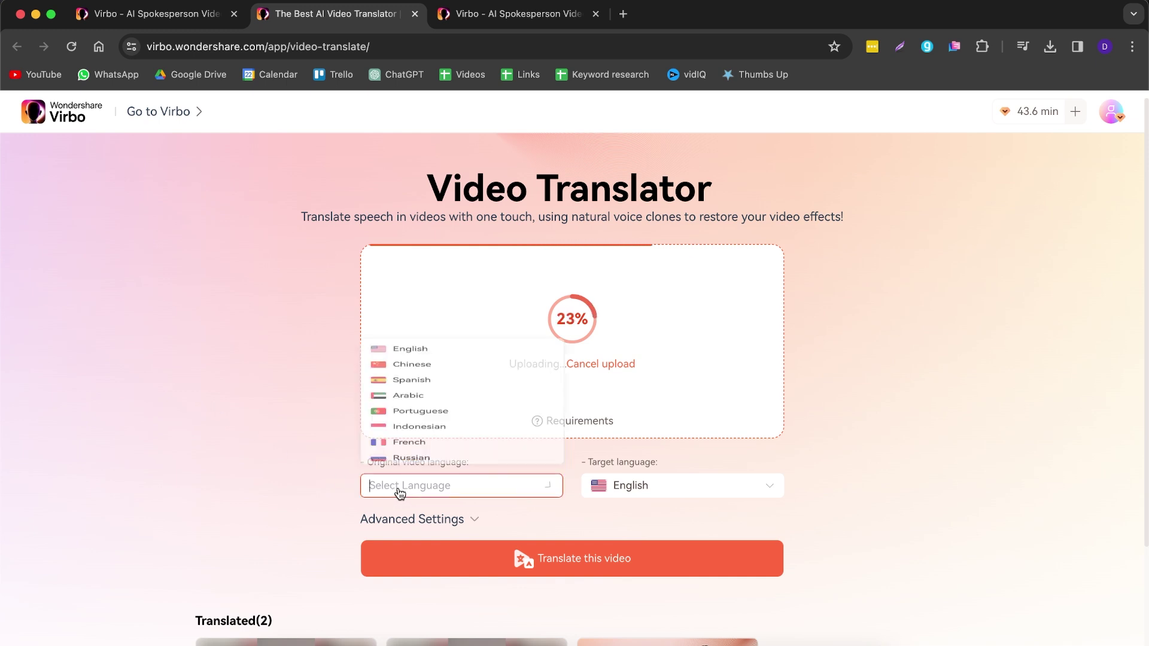
left_click(406, 274)
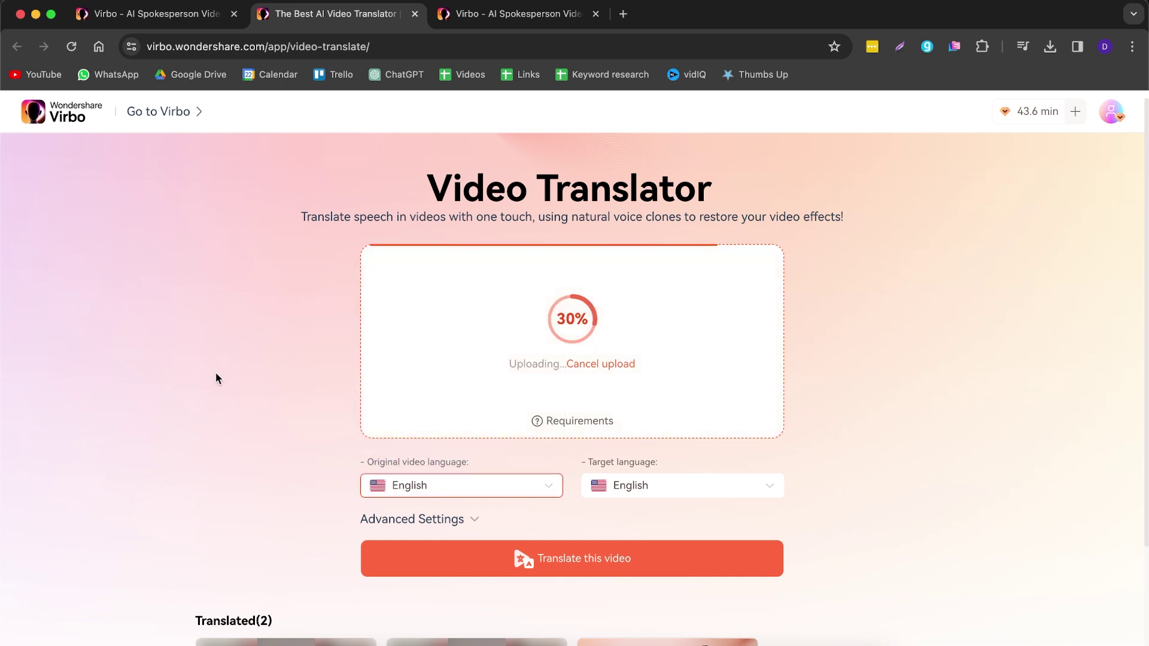
scroll(286, 444, "down", 1)
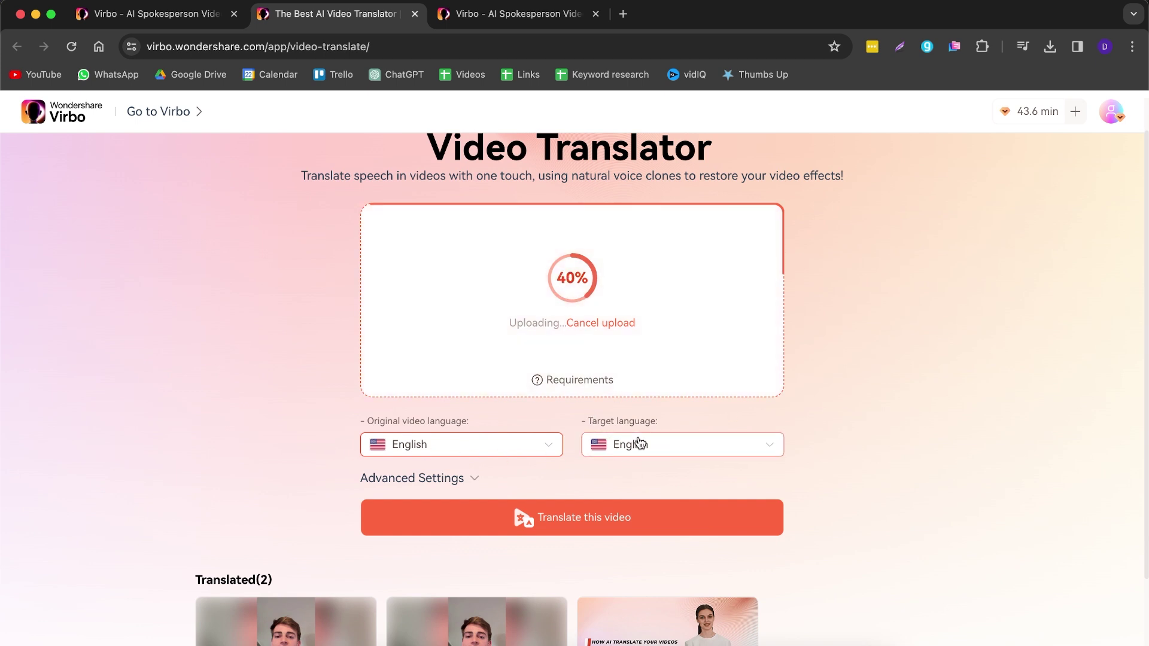
scroll(643, 458, "up", 1)
left_click(652, 466)
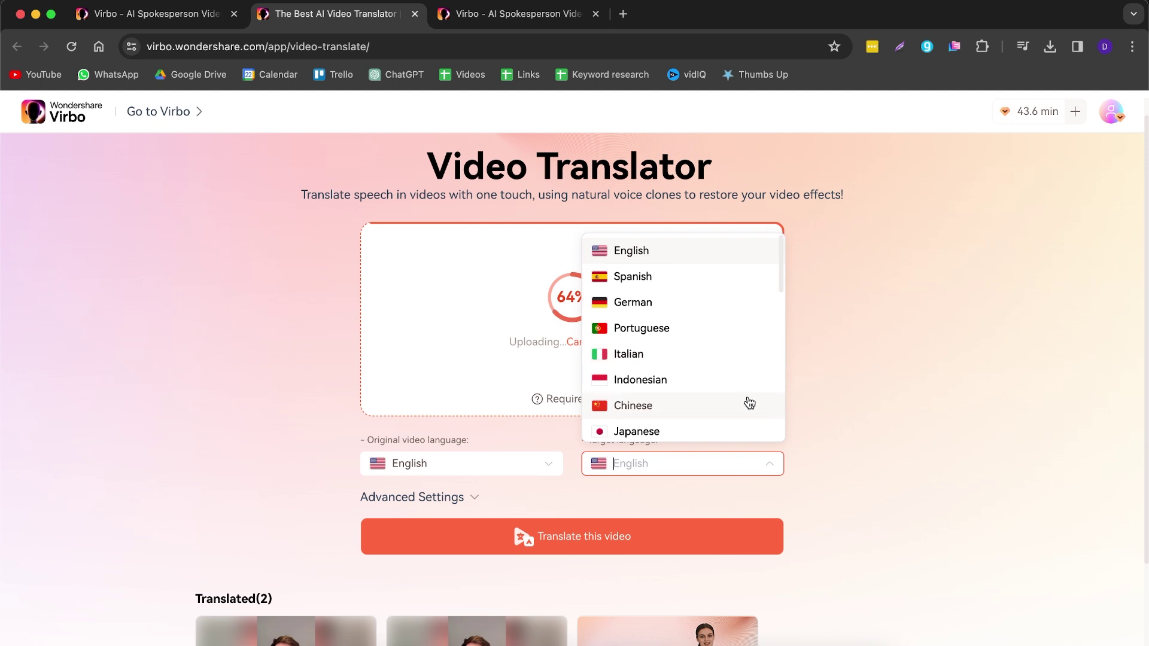
scroll(662, 342, "down", 1)
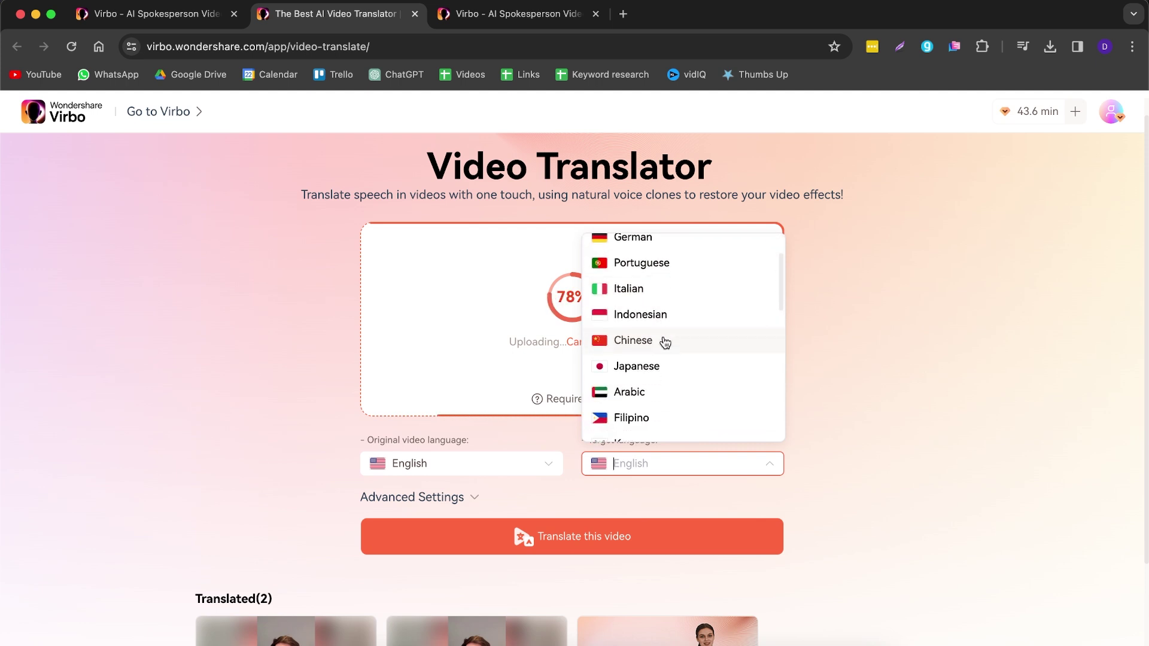
scroll(669, 341, "down", 1)
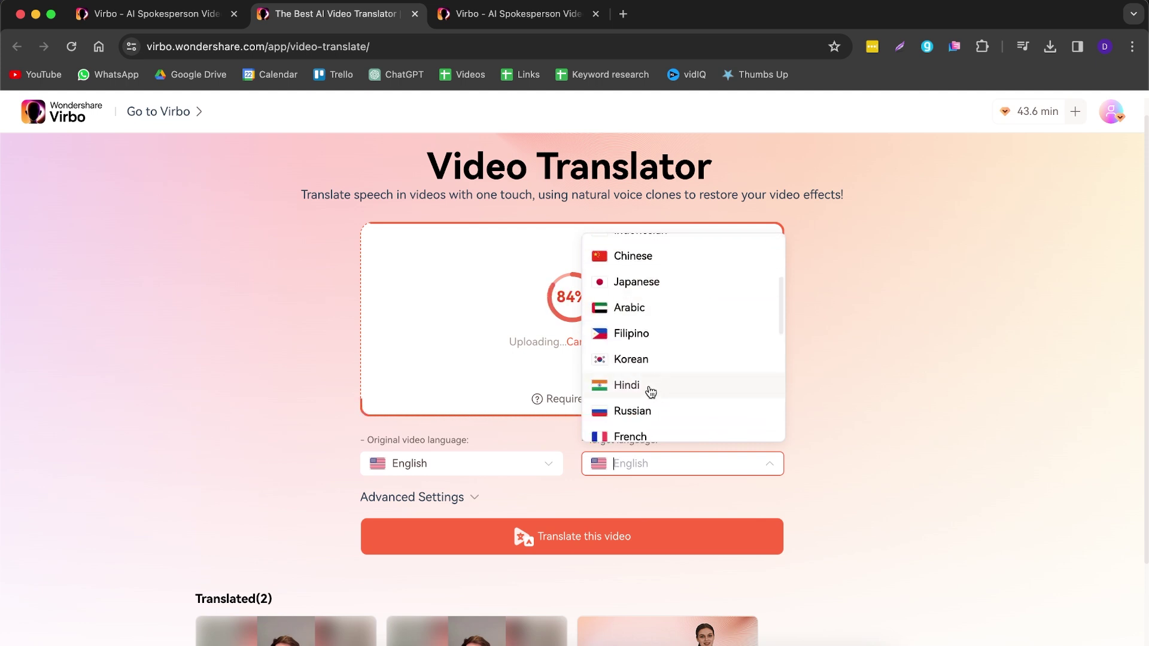
left_click(638, 392)
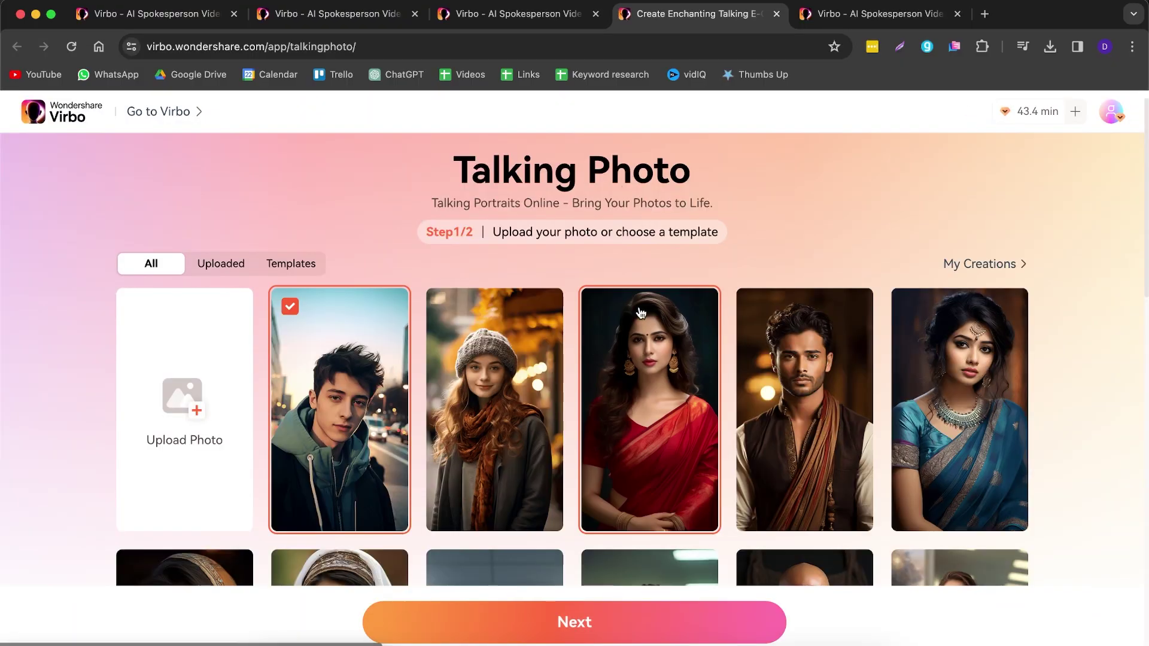
Step: Scroll through the Talking Photo template portrait gallery
scroll(488, 392, "down", 6)
scroll(488, 392, "up", 5)
scroll(333, 324, "down", 2)
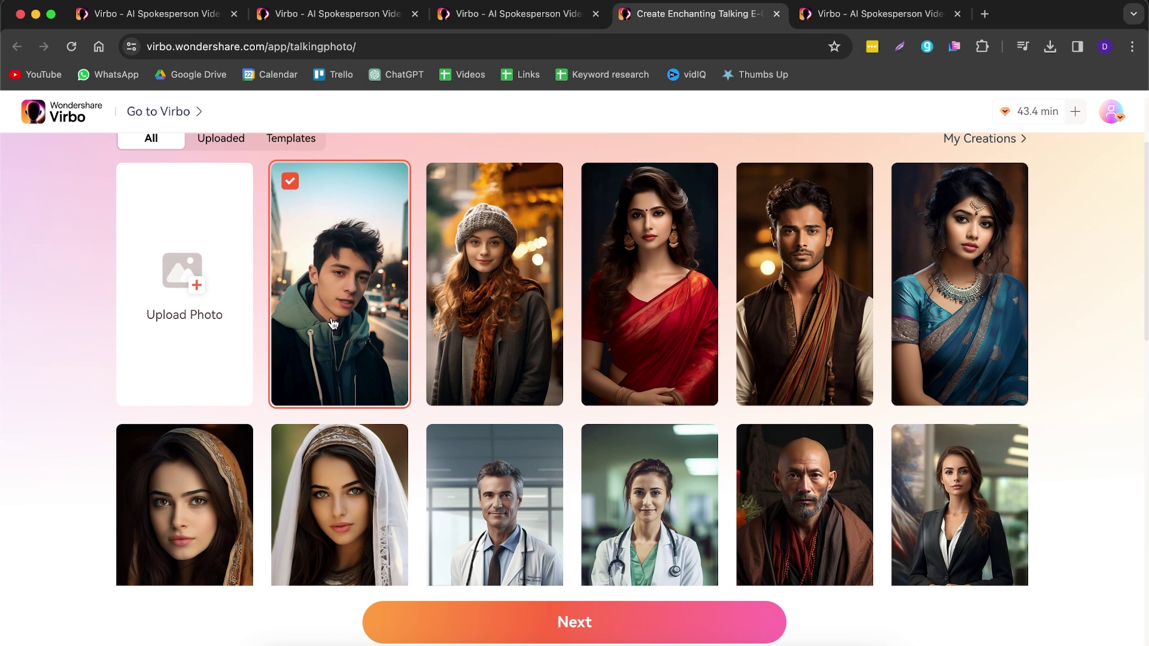
scroll(346, 307, "down", 5)
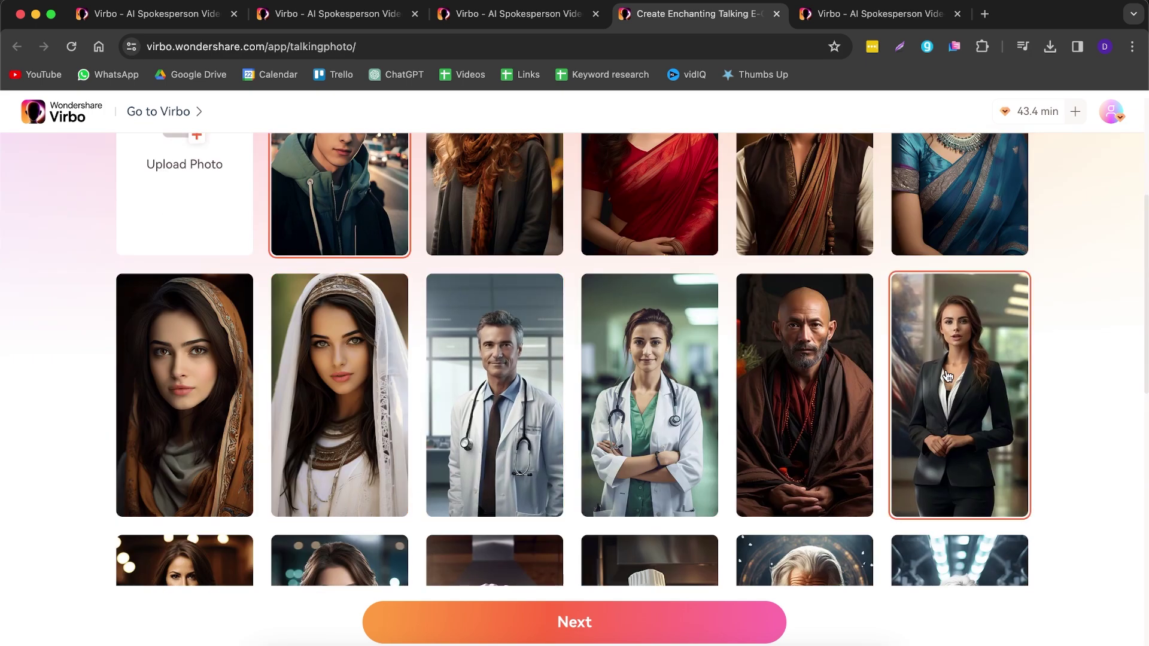
scroll(649, 389, "down", 1)
scroll(650, 389, "up", 6)
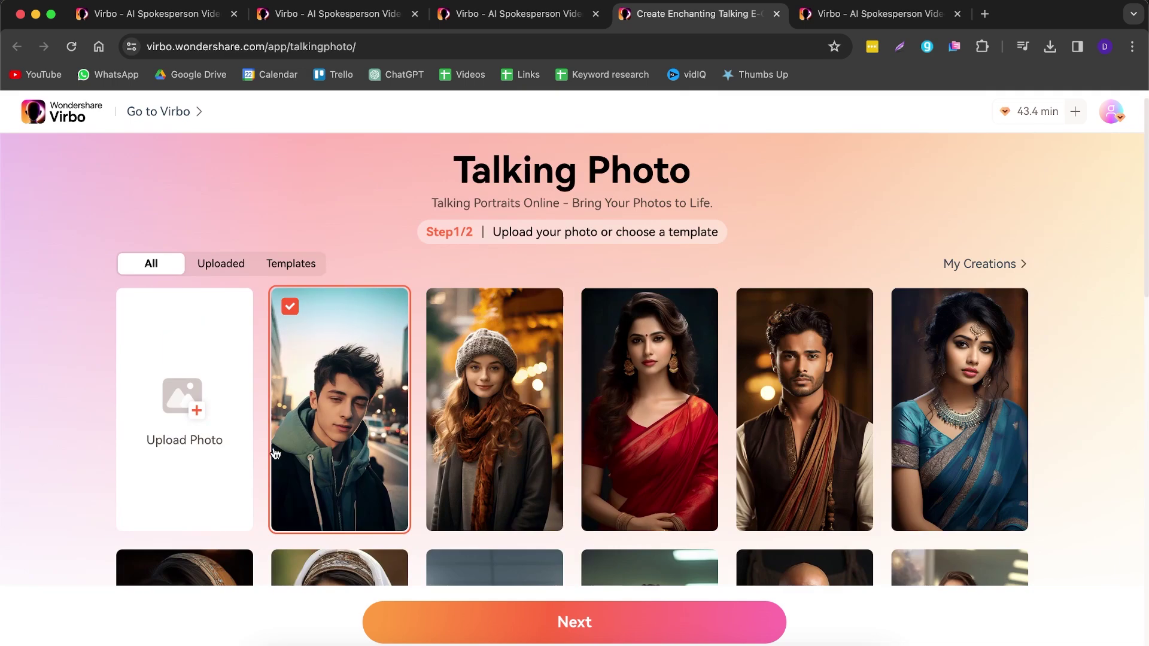